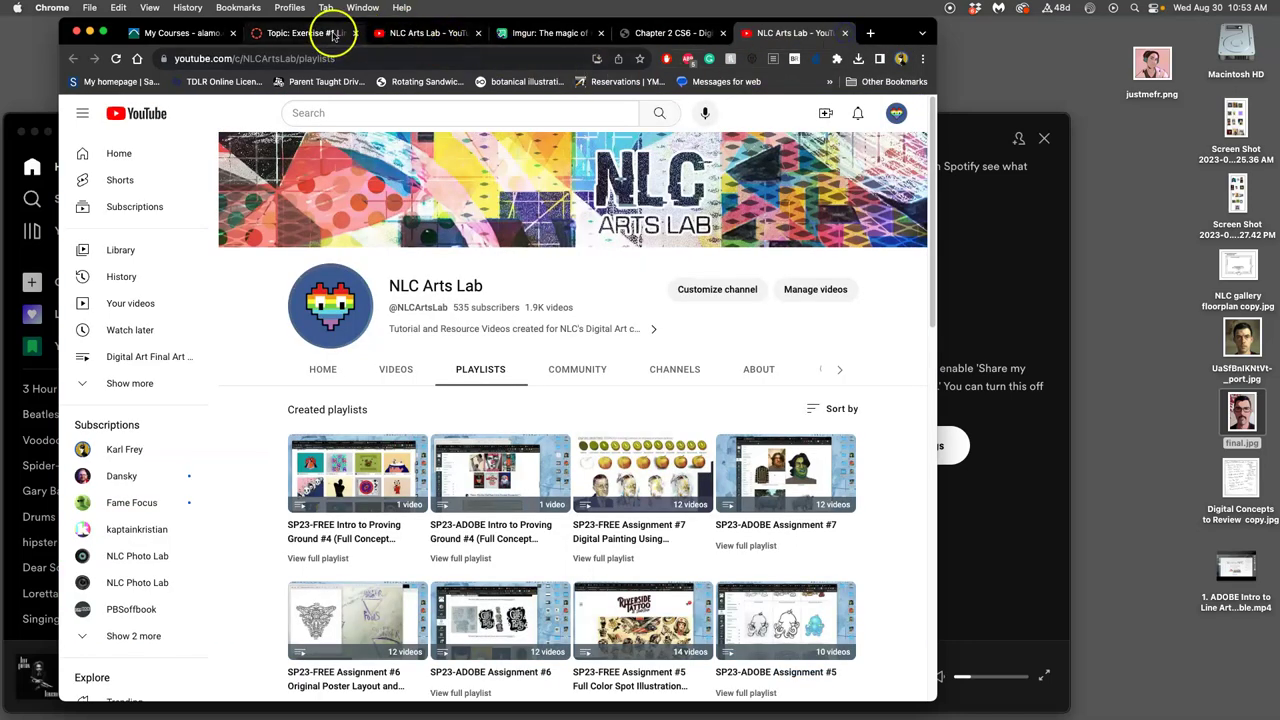
Switch to the Exercise #1 Line Art Jumble discussion and scroll through its description and example artworks
click(333, 35)
scroll(685, 390, down, 10)
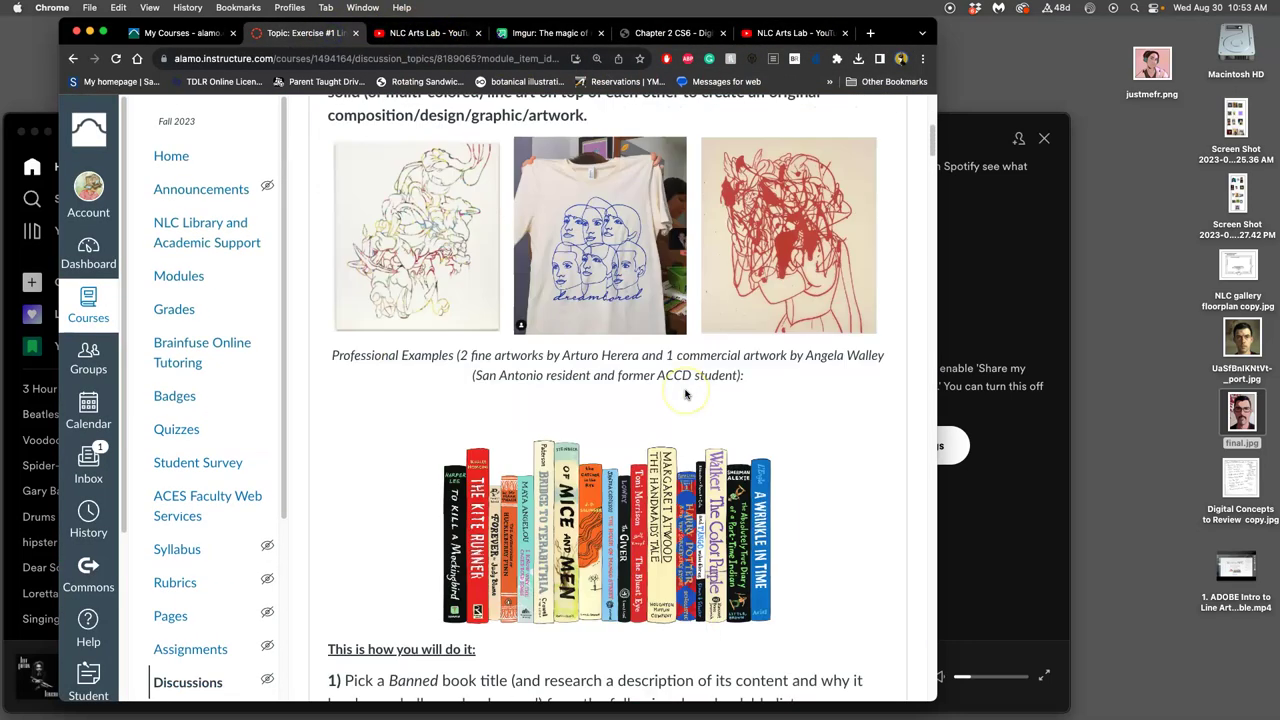
scroll(685, 393, down, 5)
scroll(687, 395, up, 10)
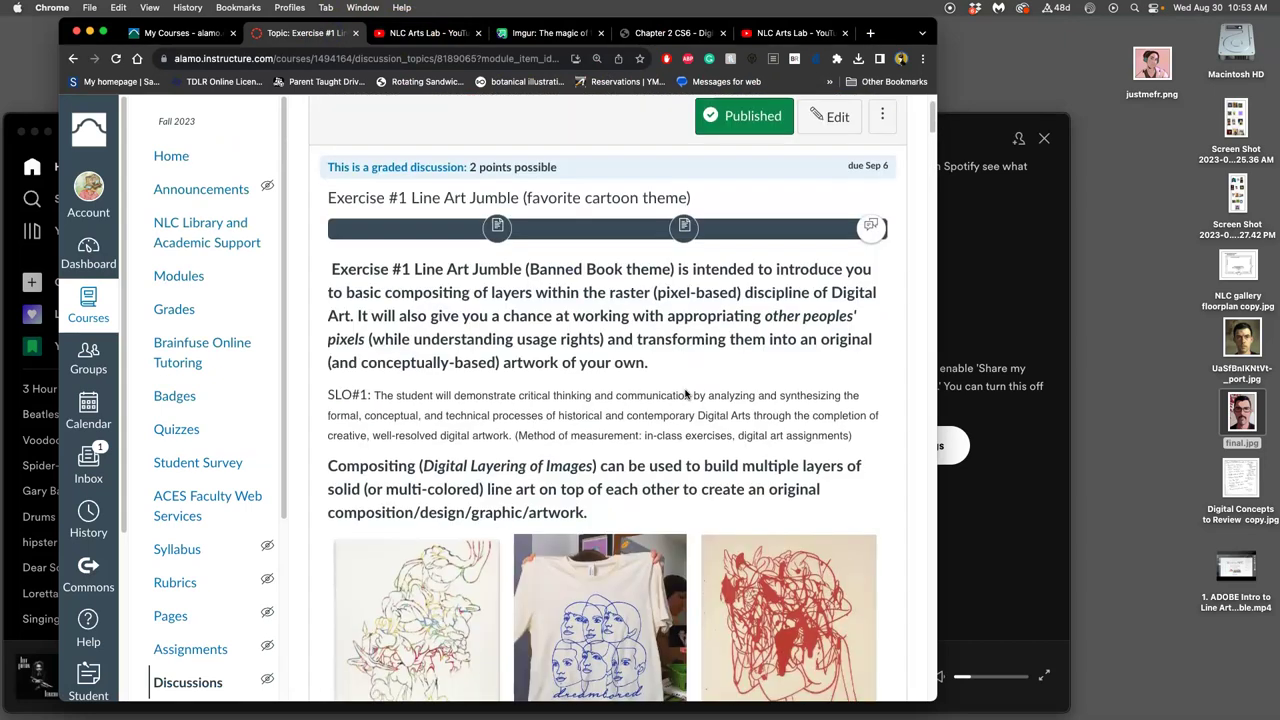
scroll(686, 395, down, 1)
scroll(640, 635, down, 5)
click(610, 508)
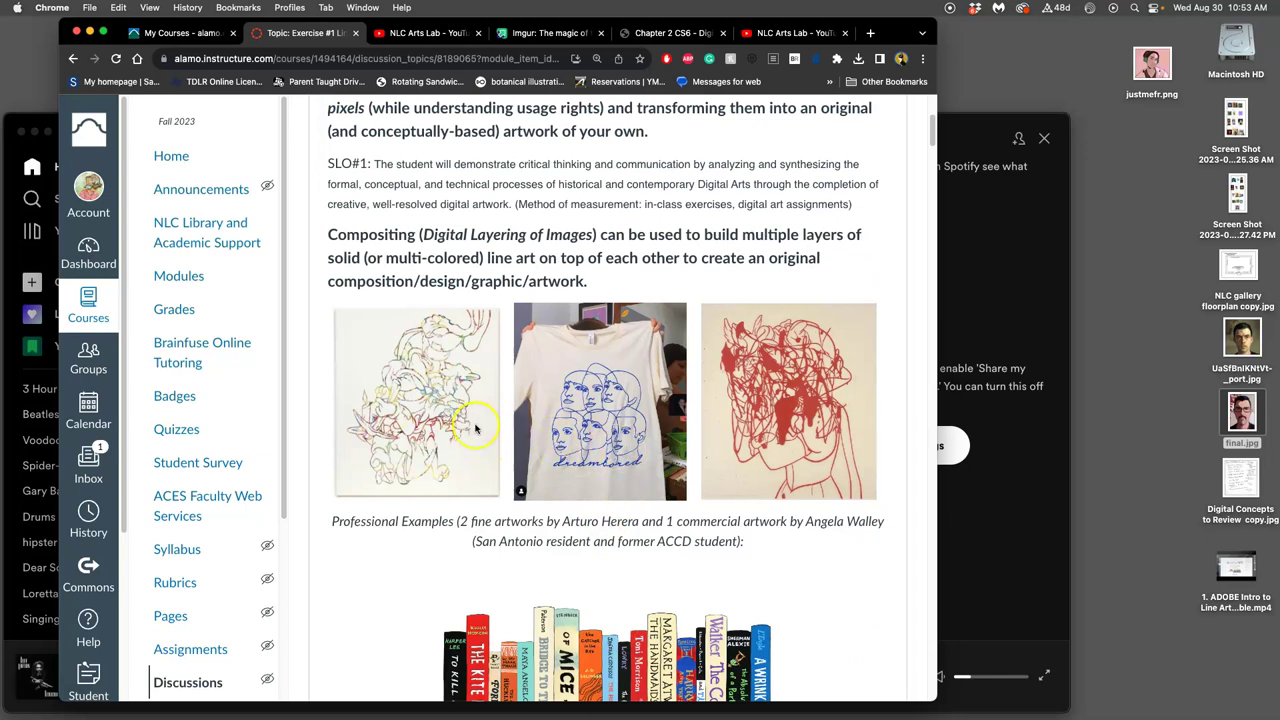
scroll(491, 417, up, 1)
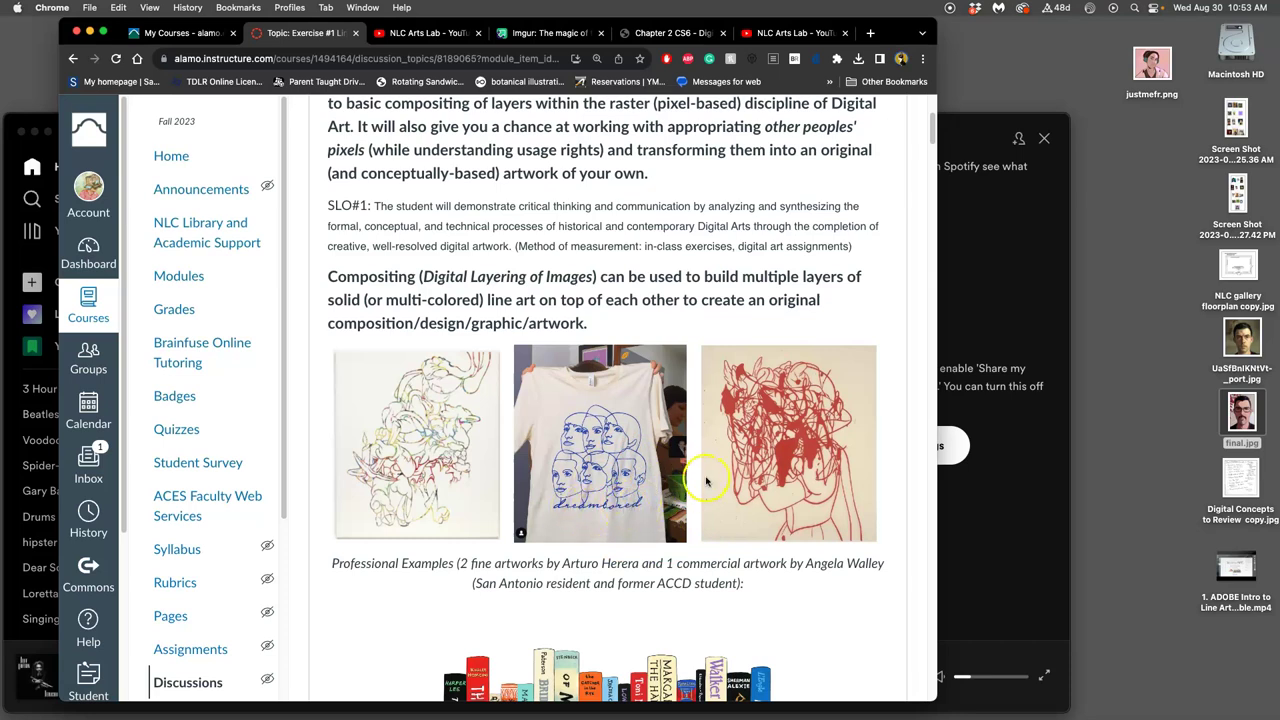
scroll(700, 470, down, 1)
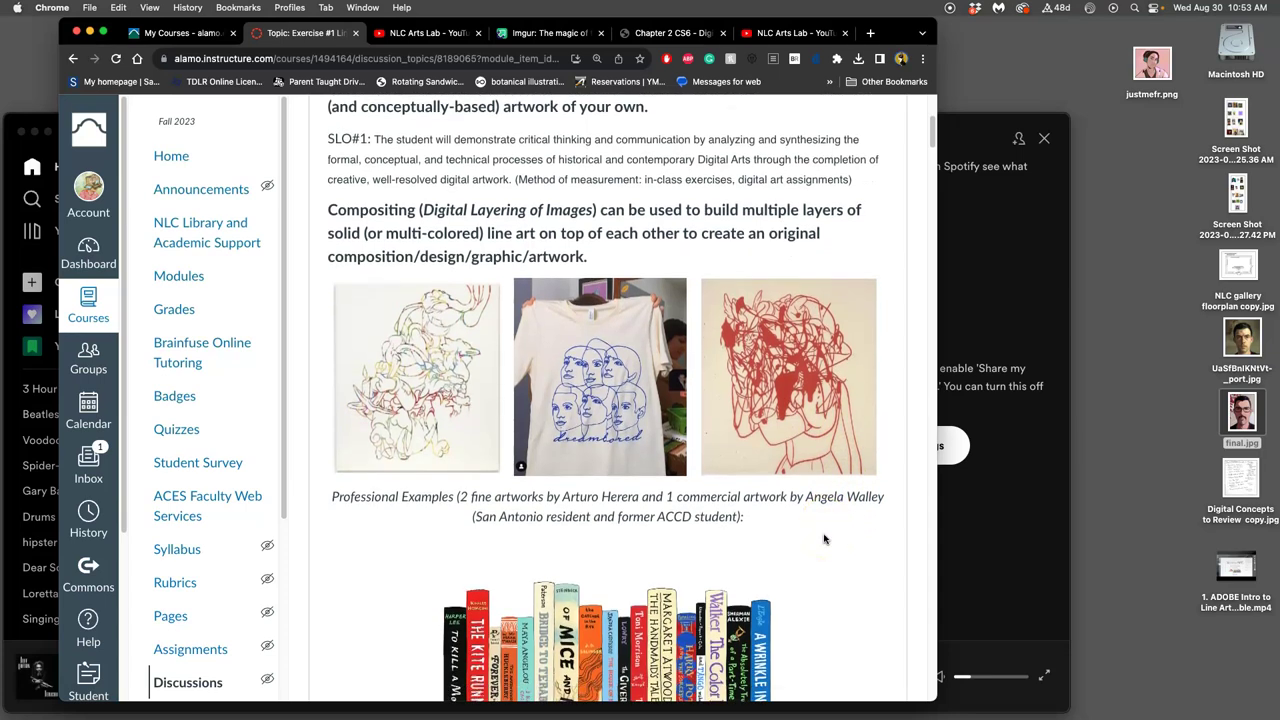
scroll(824, 539, up, 3)
scroll(824, 539, up, 5)
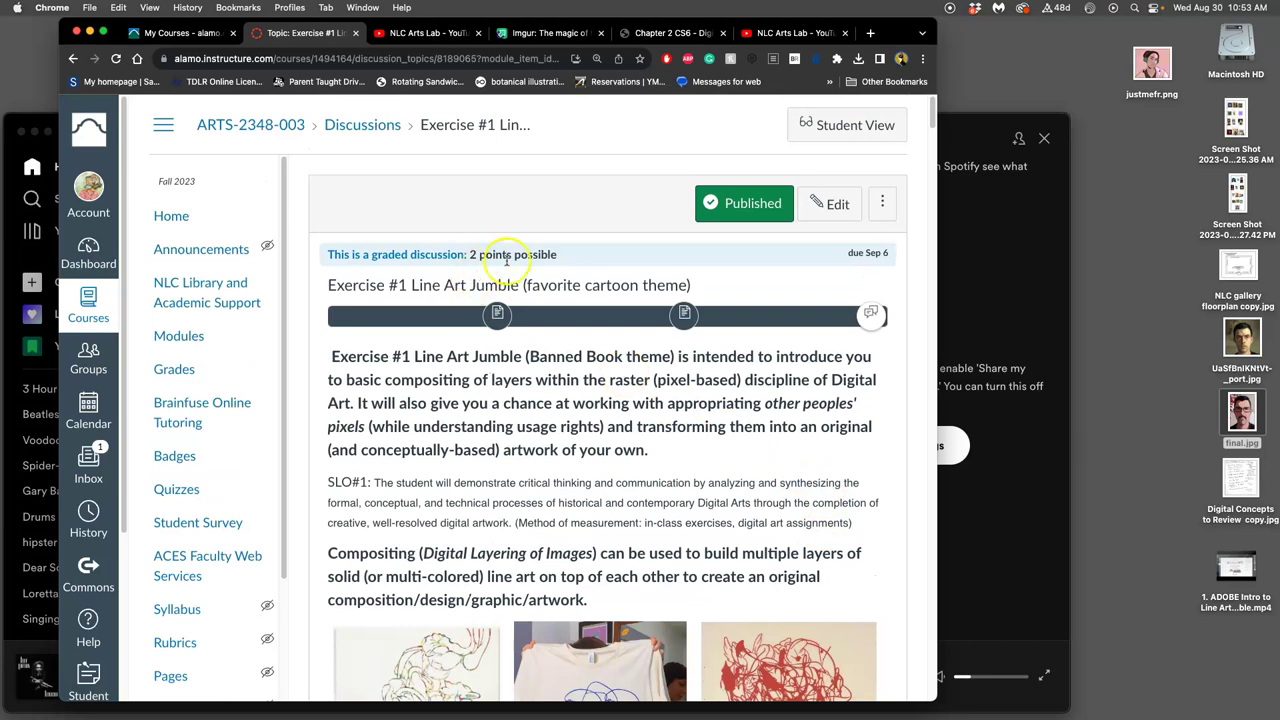
click(527, 286)
drag(527, 286, 687, 288)
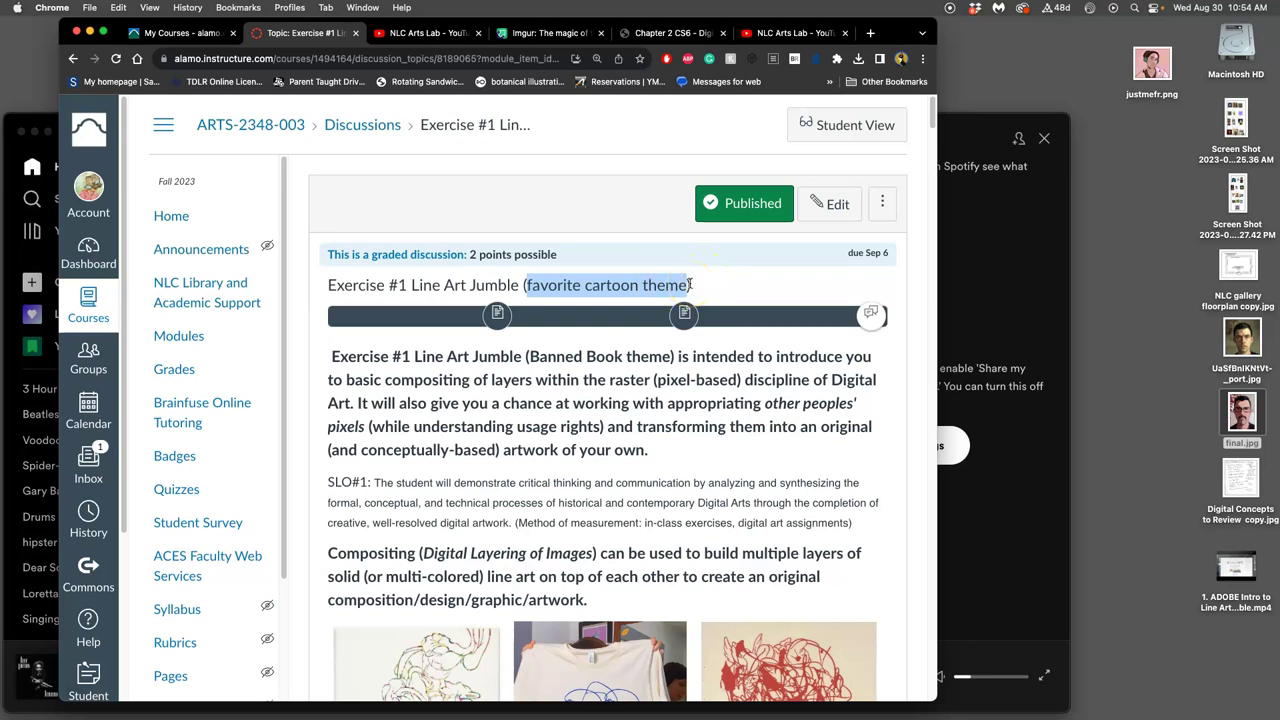
click(721, 294)
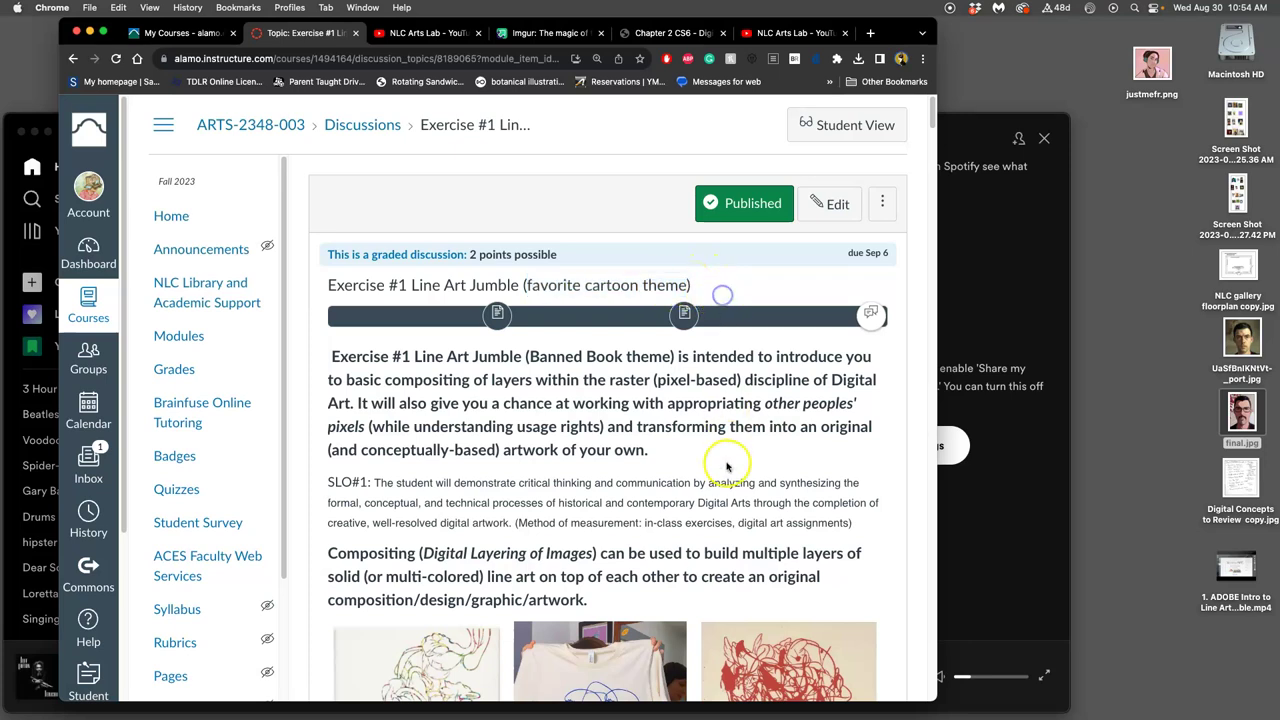
scroll(725, 466, down, 5)
scroll(727, 466, down, 4)
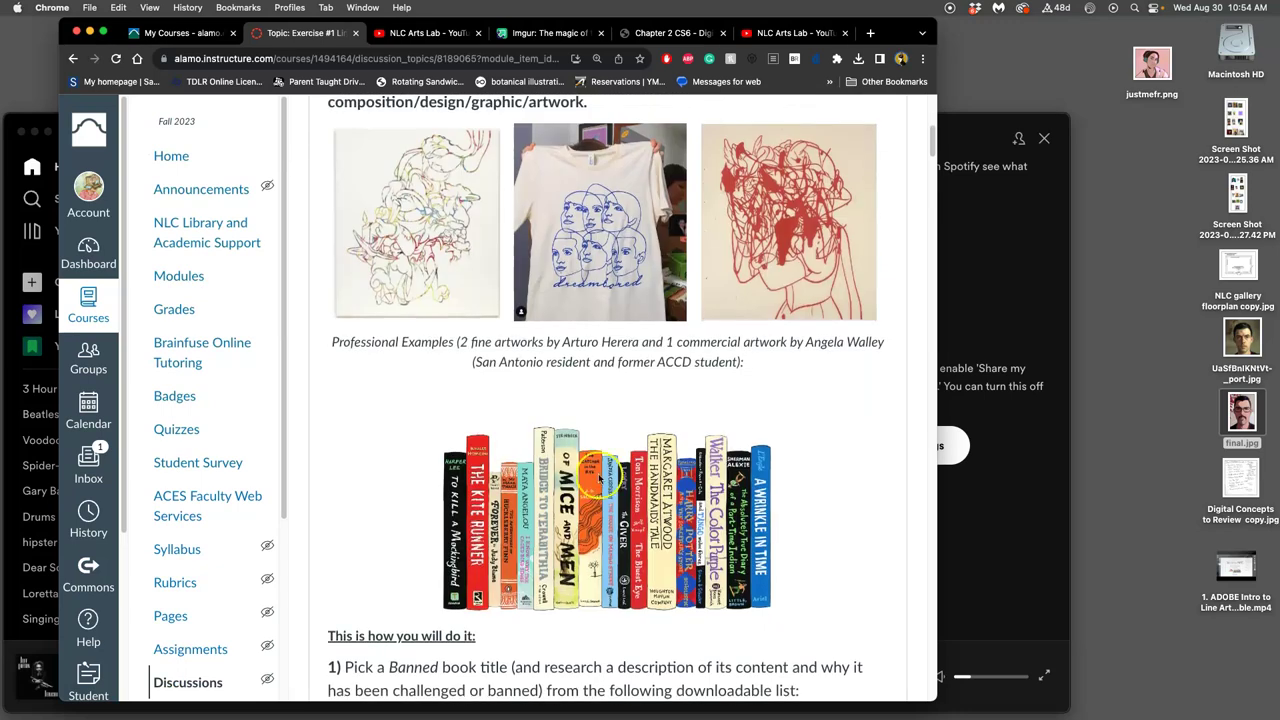
scroll(600, 505, up, 9)
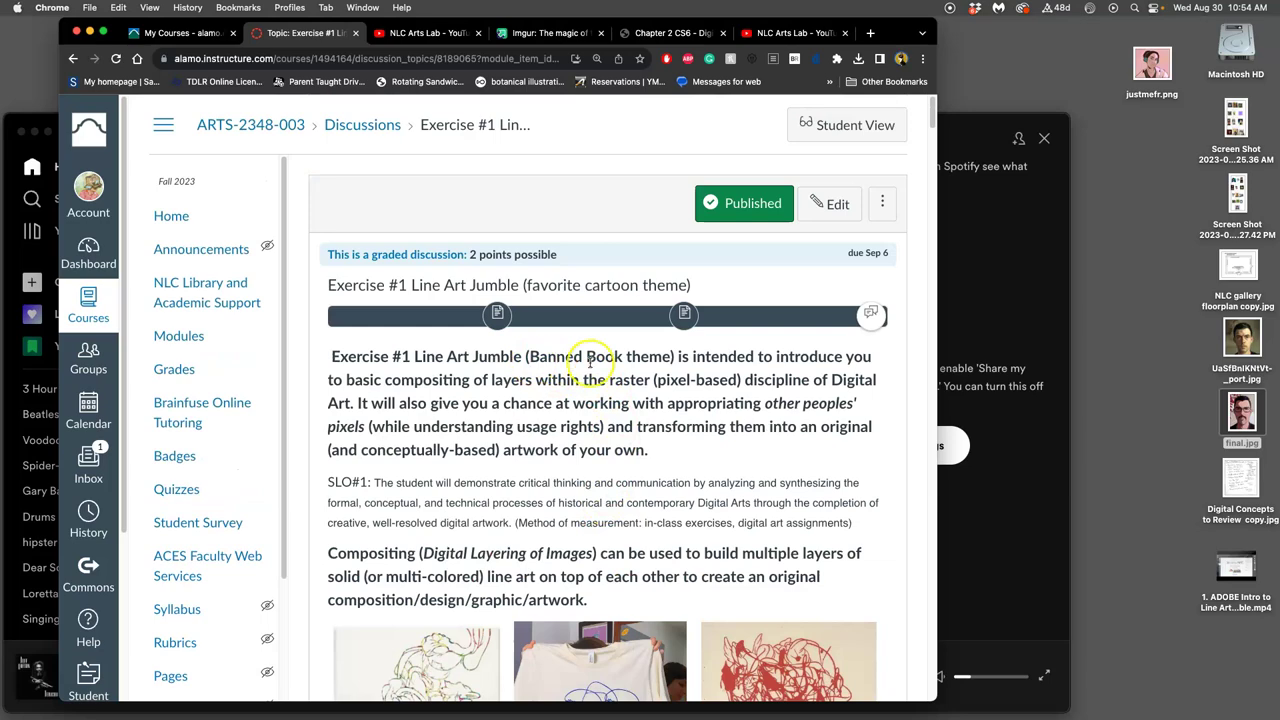
scroll(590, 370, down, 18)
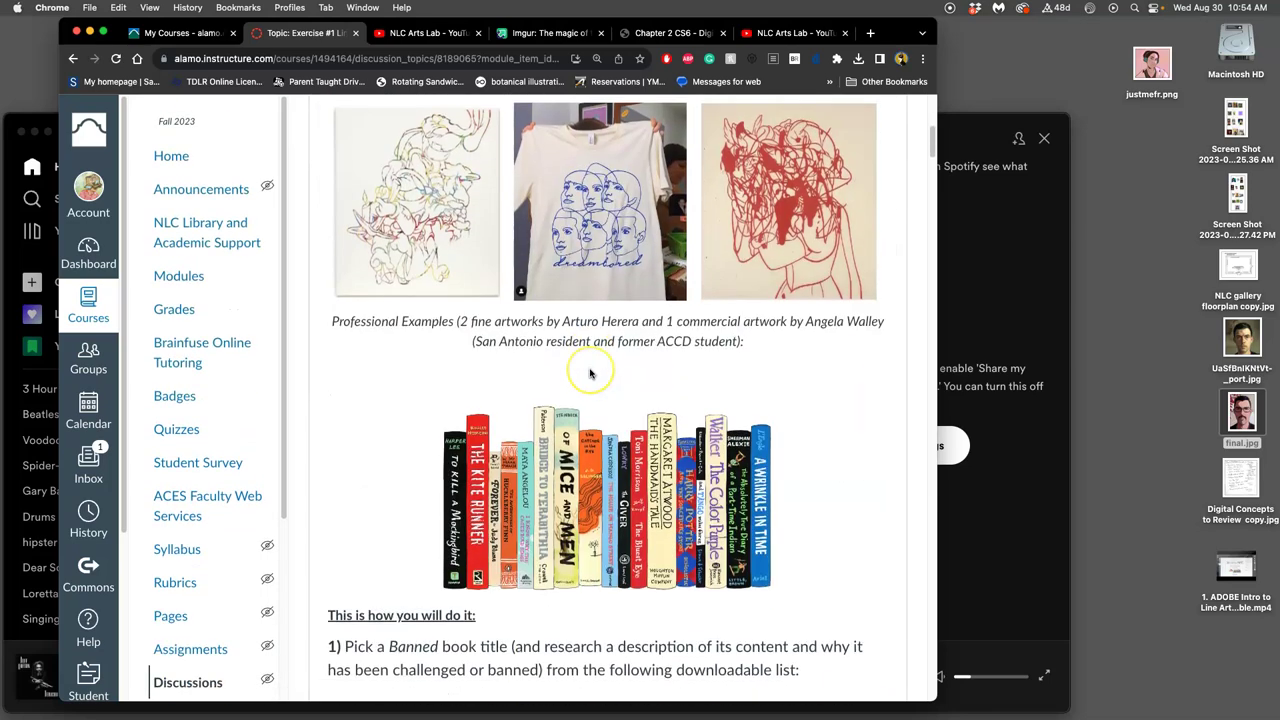
Scroll down the discussion to the NLC Library List of Banned Books tables
scroll(587, 382, down, 4)
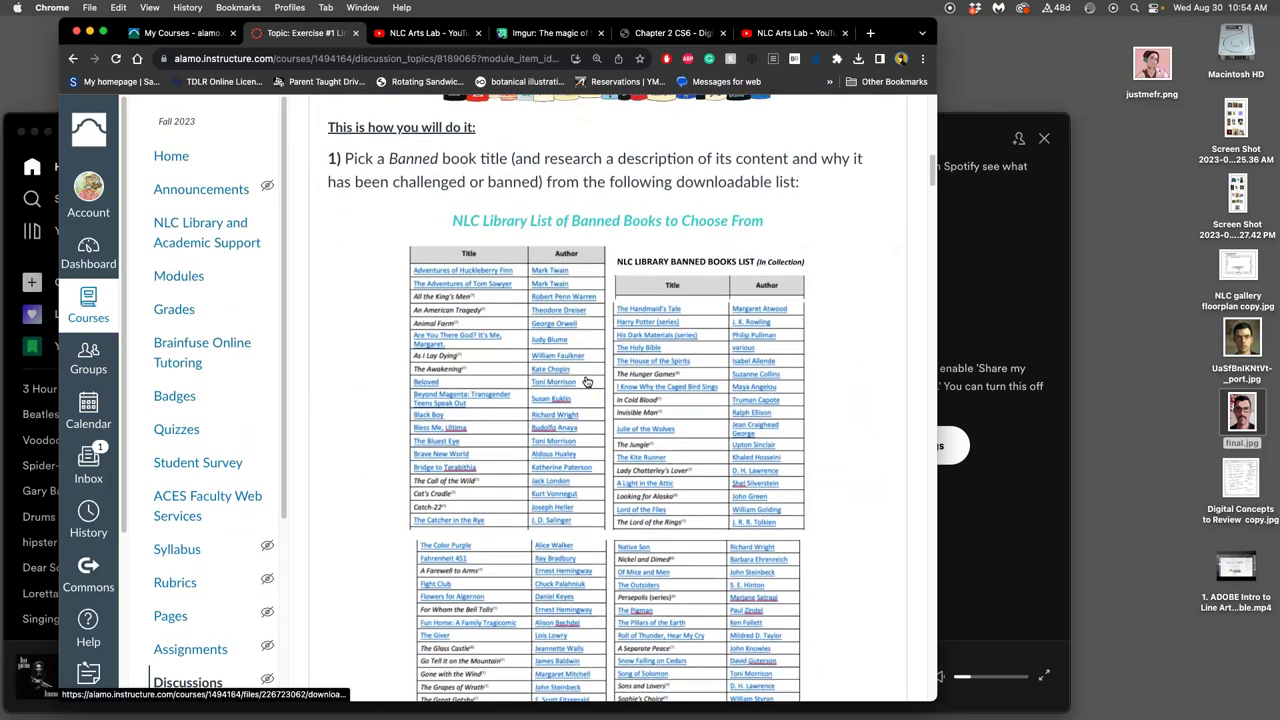
scroll(587, 382, down, 2)
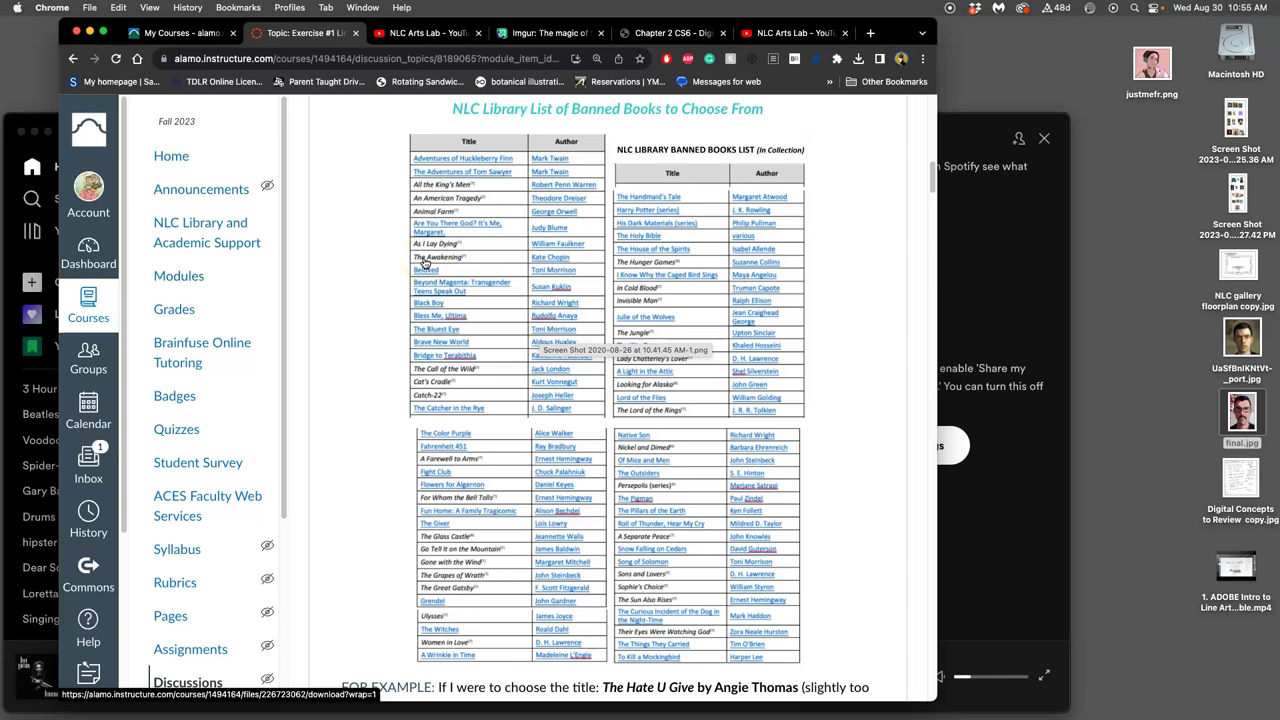
scroll(860, 645, down, 2)
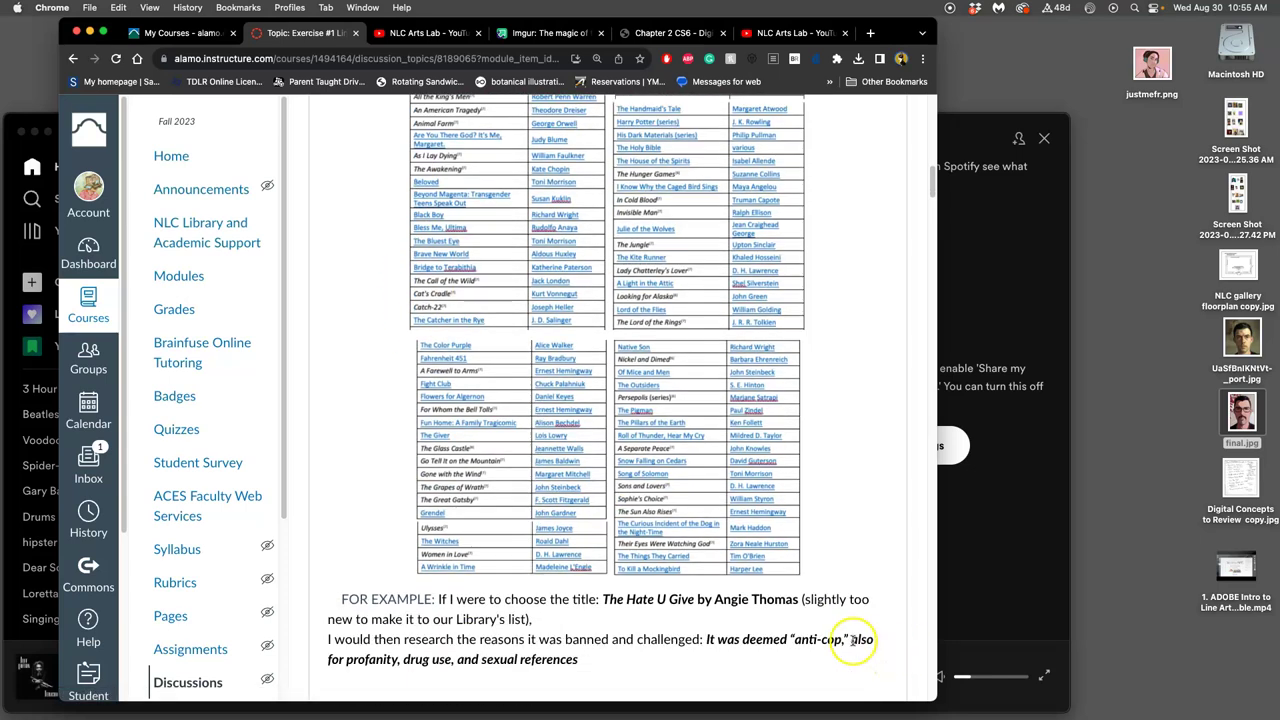
scroll(760, 615, down, 2)
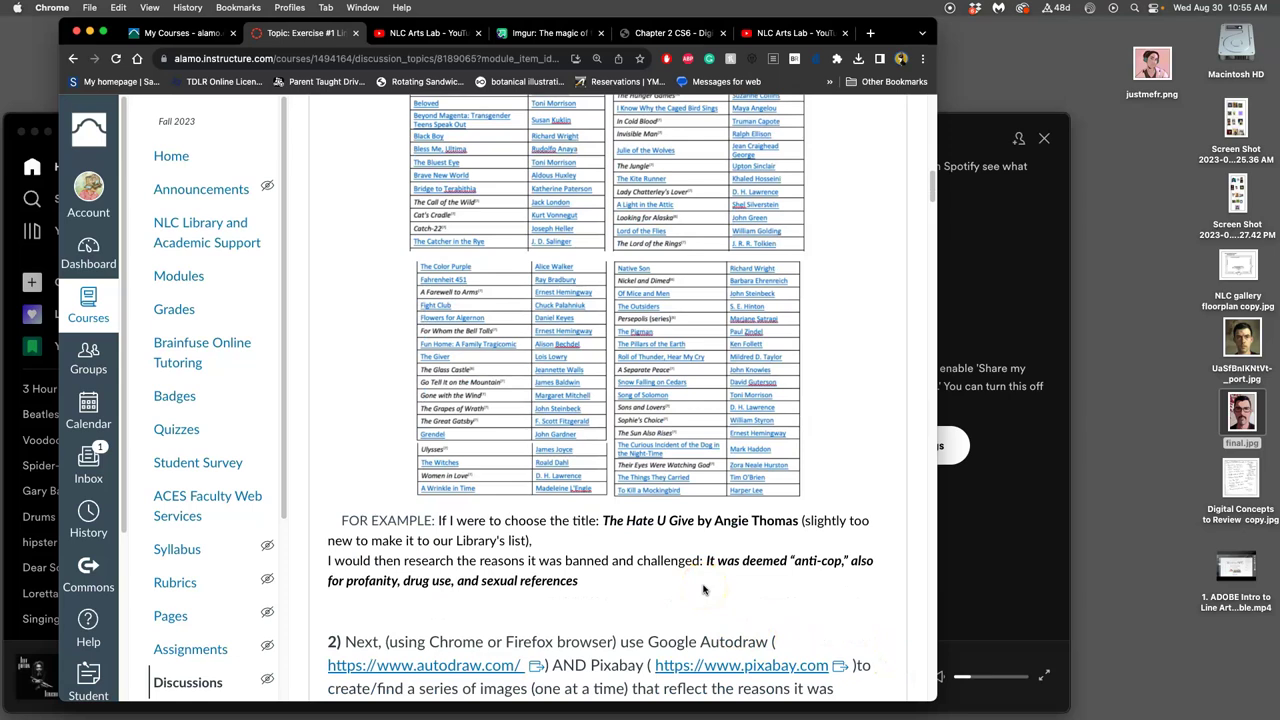
click(688, 551)
scroll(673, 586, down, 1)
scroll(673, 586, down, 3)
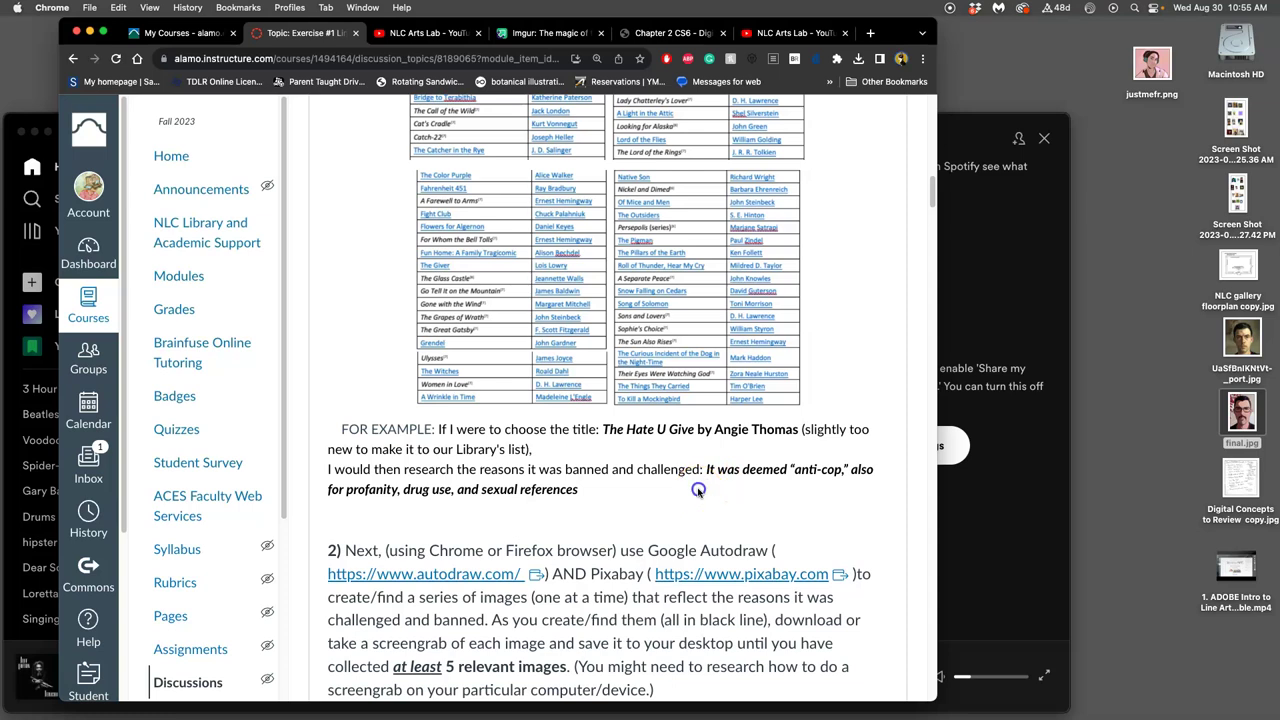
scroll(698, 497, down, 1)
scroll(698, 497, down, 2)
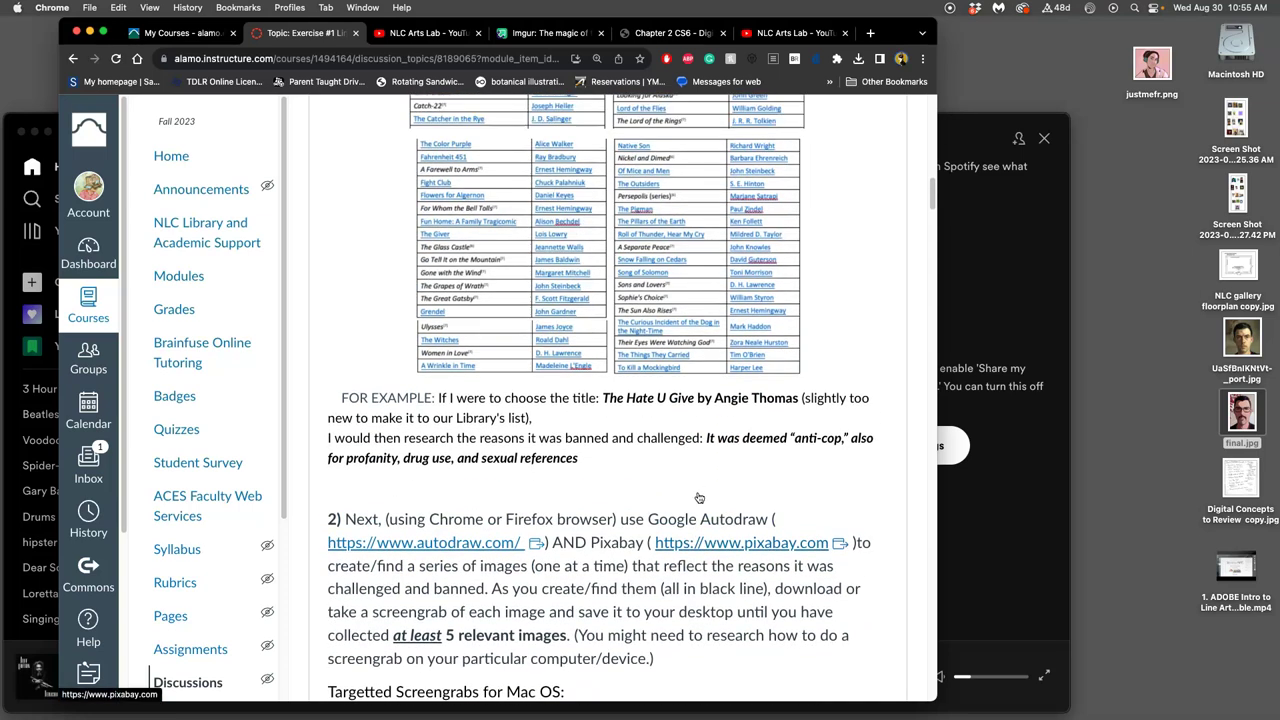
scroll(690, 505, up, 5)
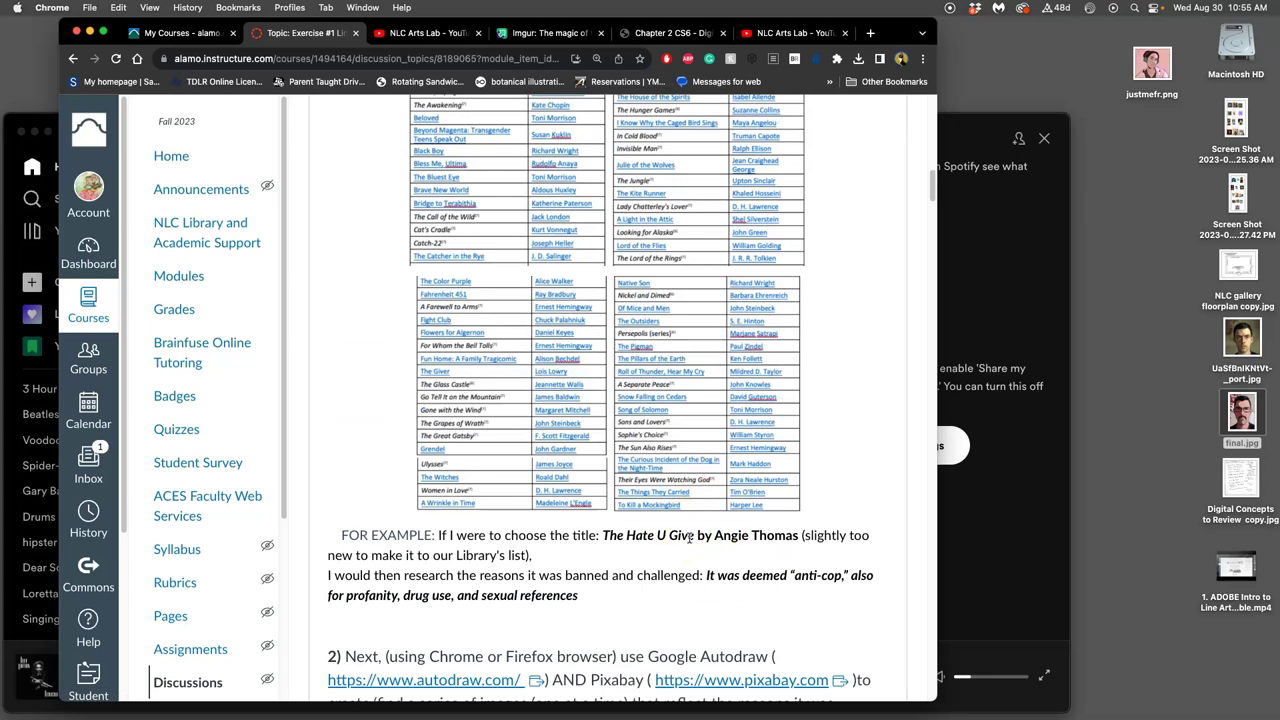
scroll(667, 541, down, 2)
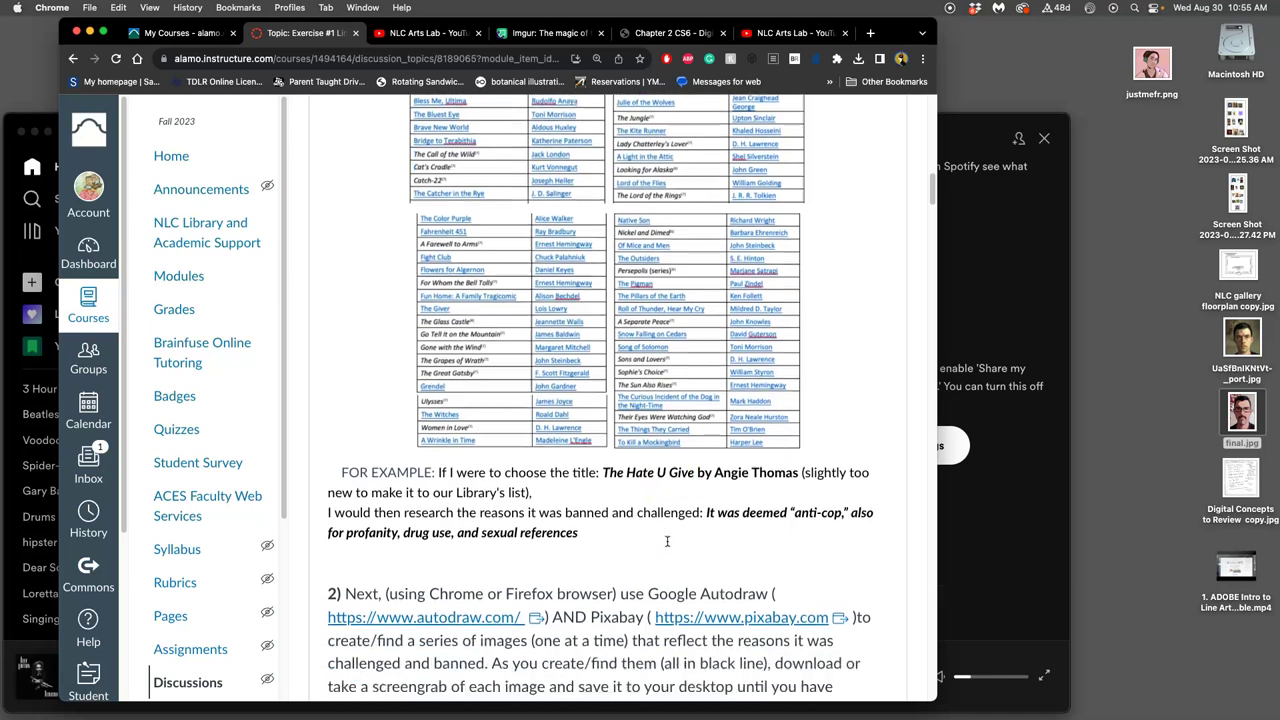
scroll(667, 541, down, 10)
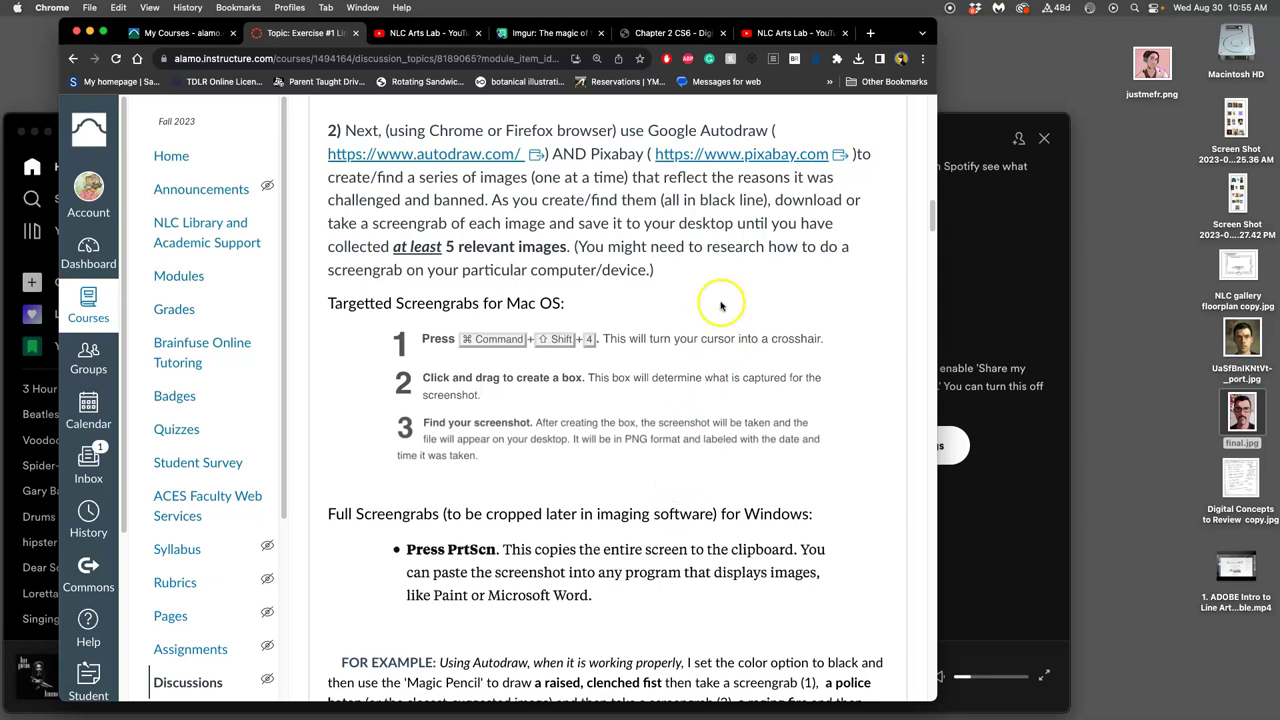
scroll(703, 270, up, 1)
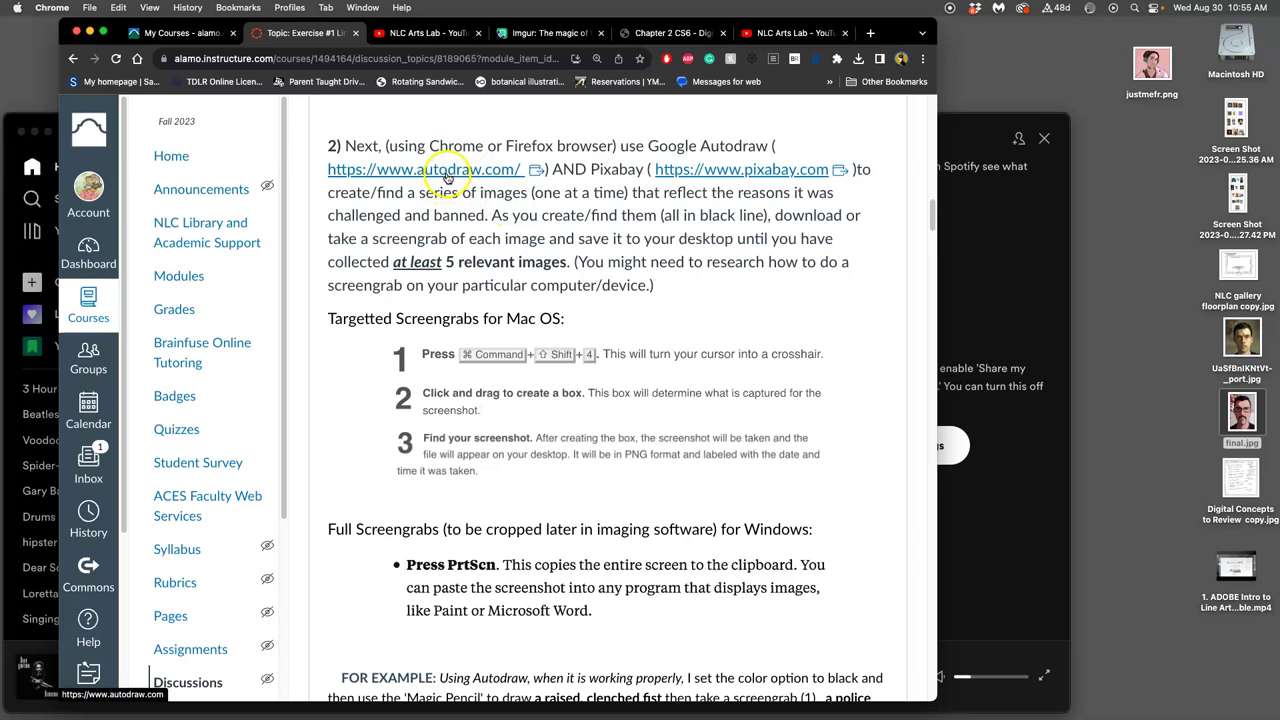
click(447, 177)
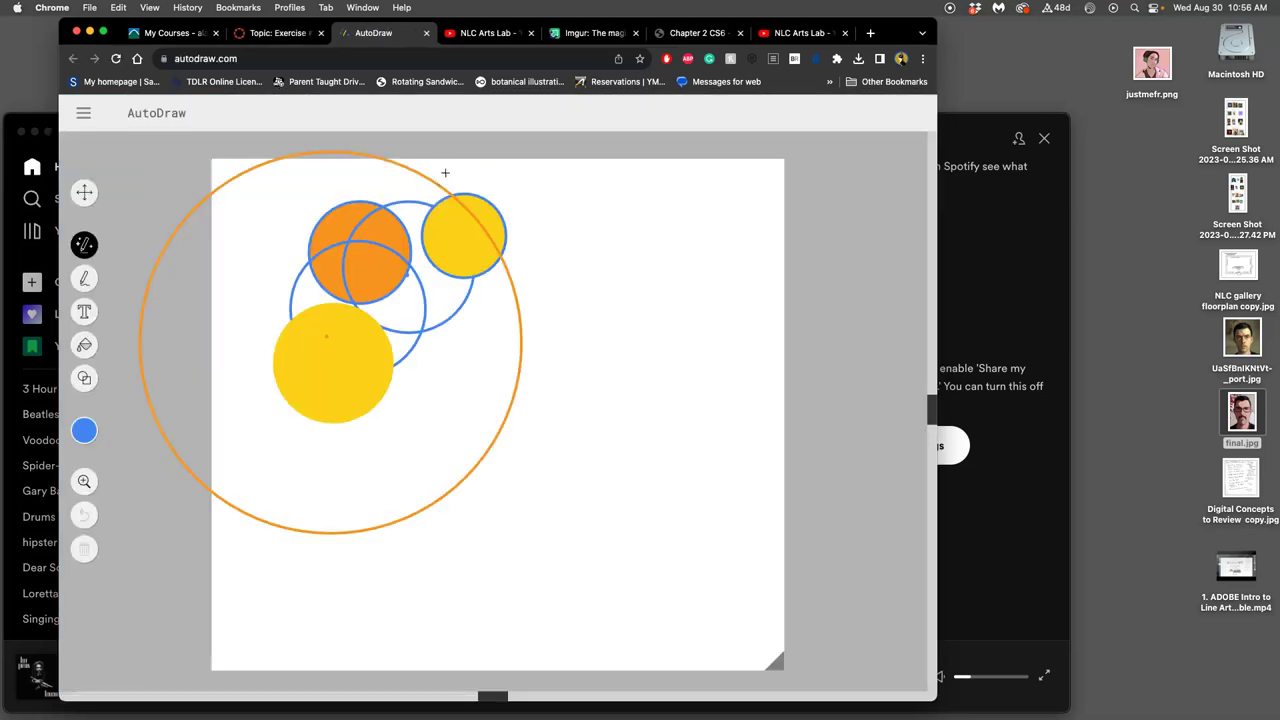
Start over on a blank AutoDraw canvas and freehand-sketch a rough palm tree trunk and fronds
click(83, 115)
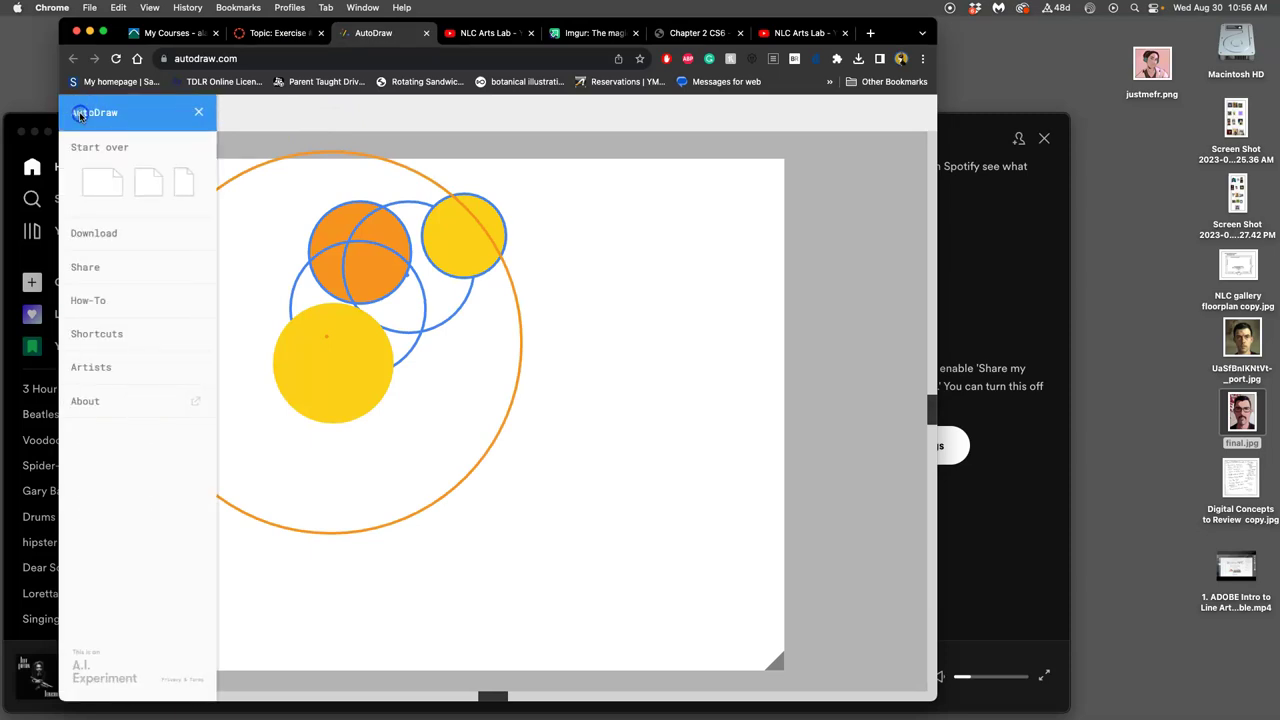
click(106, 176)
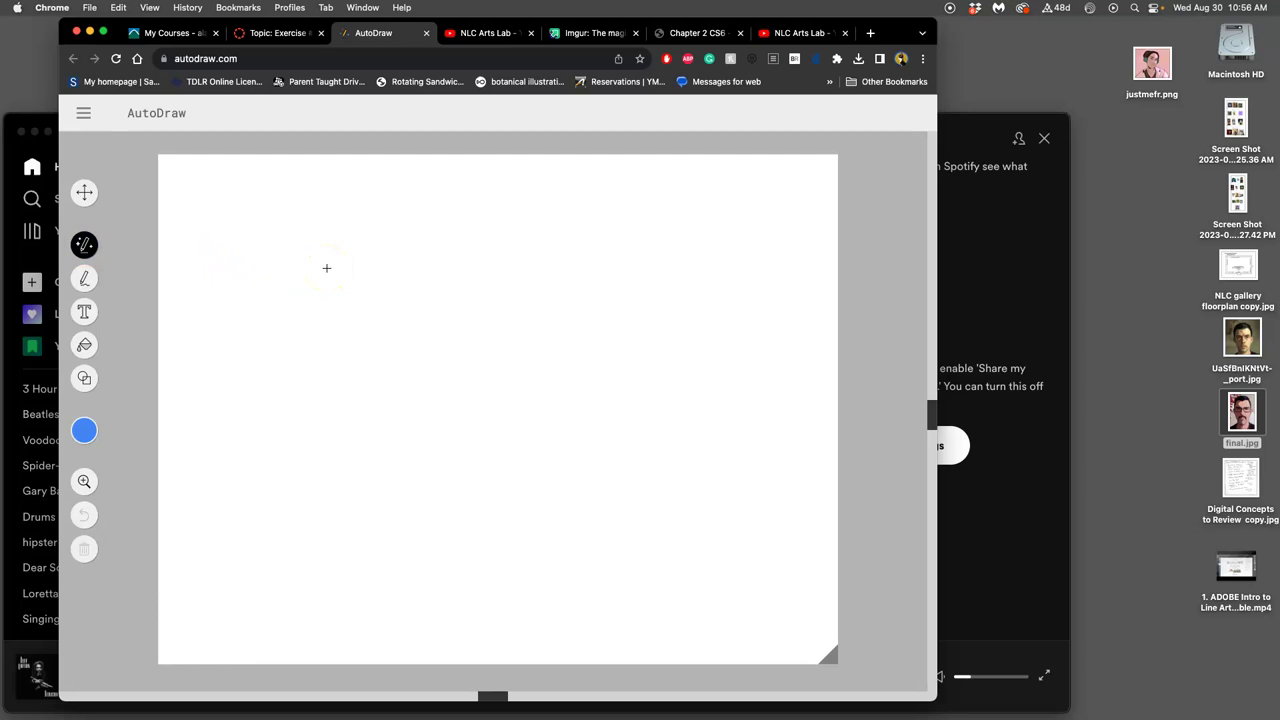
mouse_move(415, 233)
mouse_down()
mouse_move(376, 245)
mouse_move(315, 301)
mouse_move(381, 265)
mouse_move(420, 263)
mouse_move(448, 508)
mouse_up()
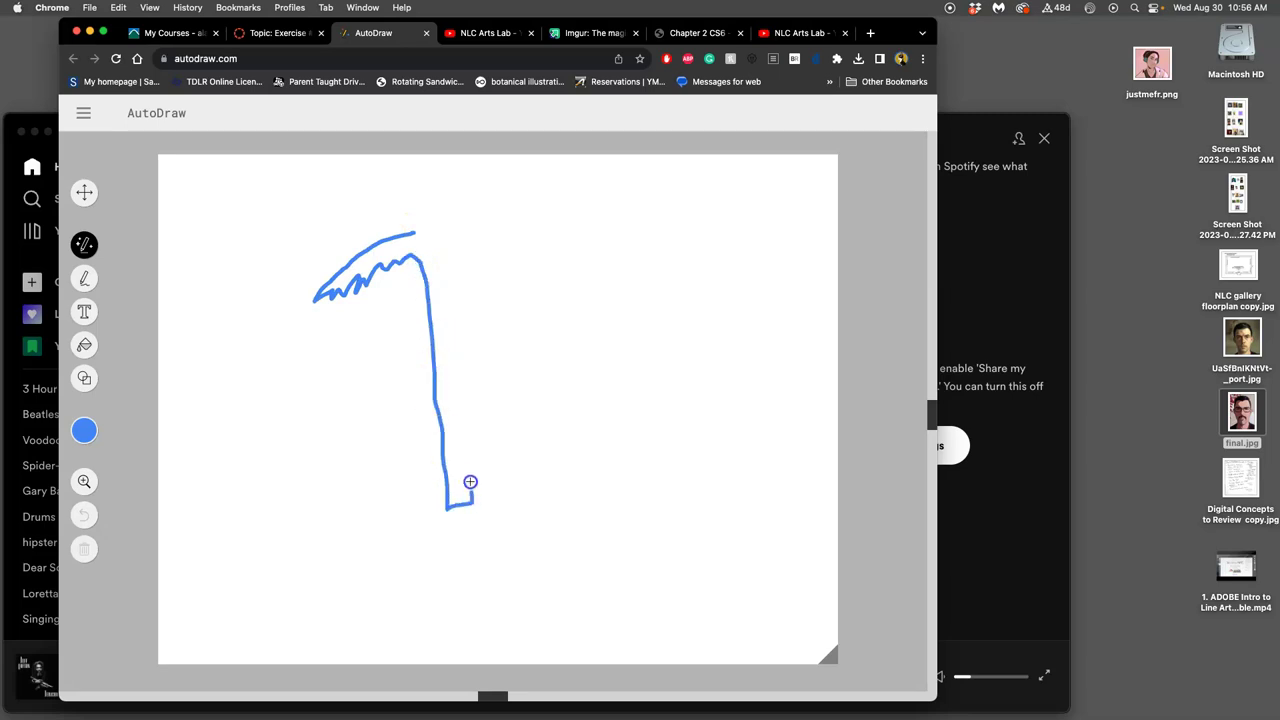
mouse_move(469, 469)
mouse_down()
mouse_move(439, 268)
mouse_move(512, 330)
mouse_move(512, 308)
mouse_move(476, 266)
mouse_move(444, 254)
mouse_move(448, 238)
mouse_move(511, 205)
mouse_move(428, 229)
mouse_up()
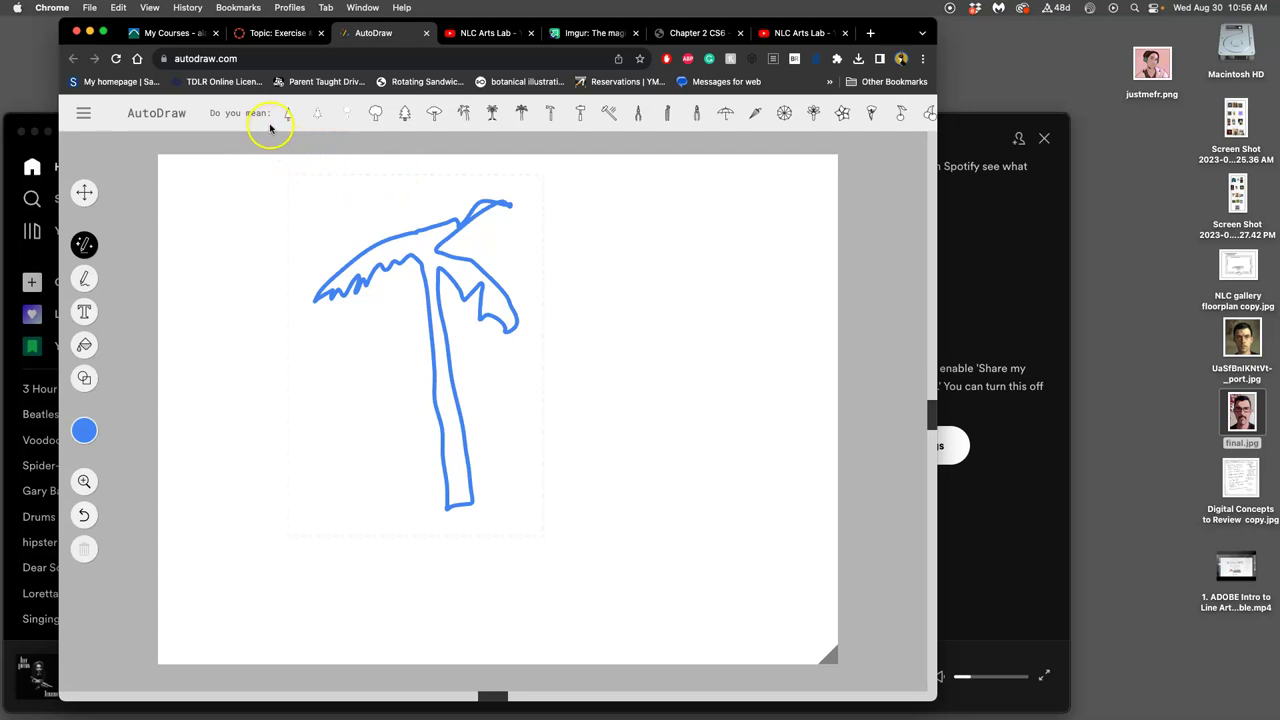
Replace the rough sketch with a polished palm tree from the 'Do you mean' suggestions
click(498, 116)
click(469, 115)
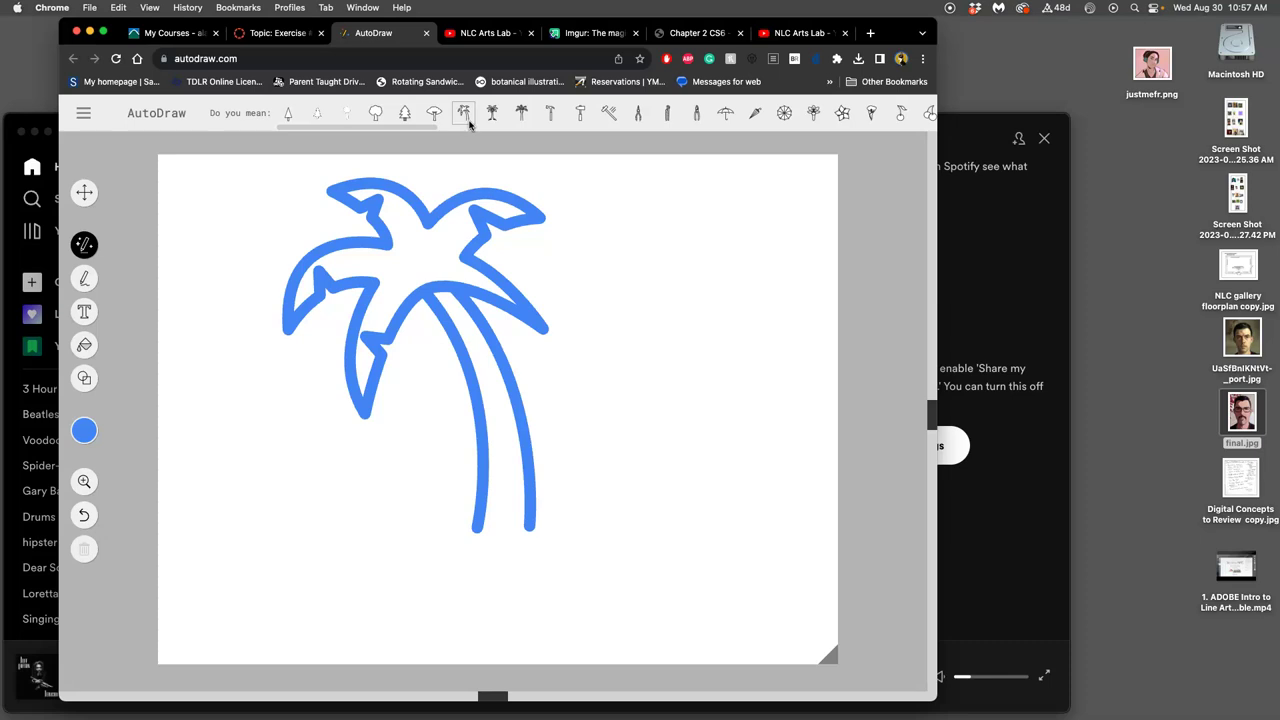
click(469, 121)
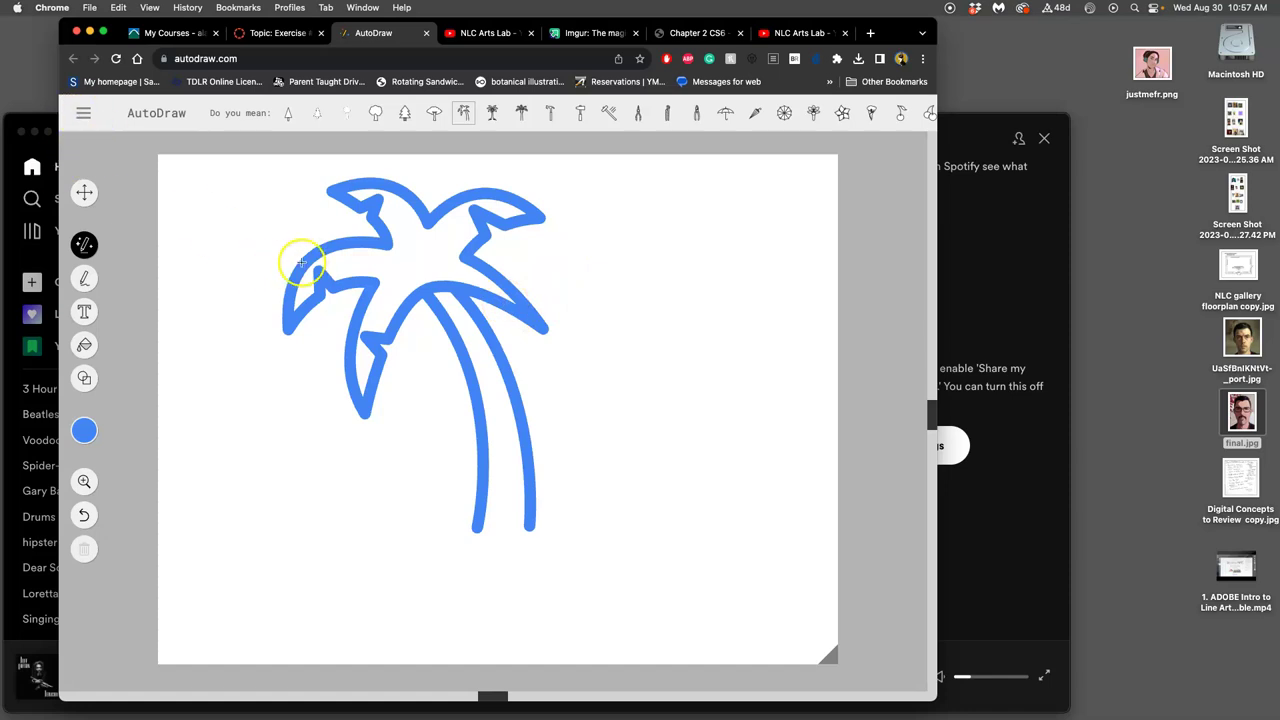
Set the Chrome page zoom to 125% so the palm tree drawing fills more of the window
key(super+equal)
key(super+equal)
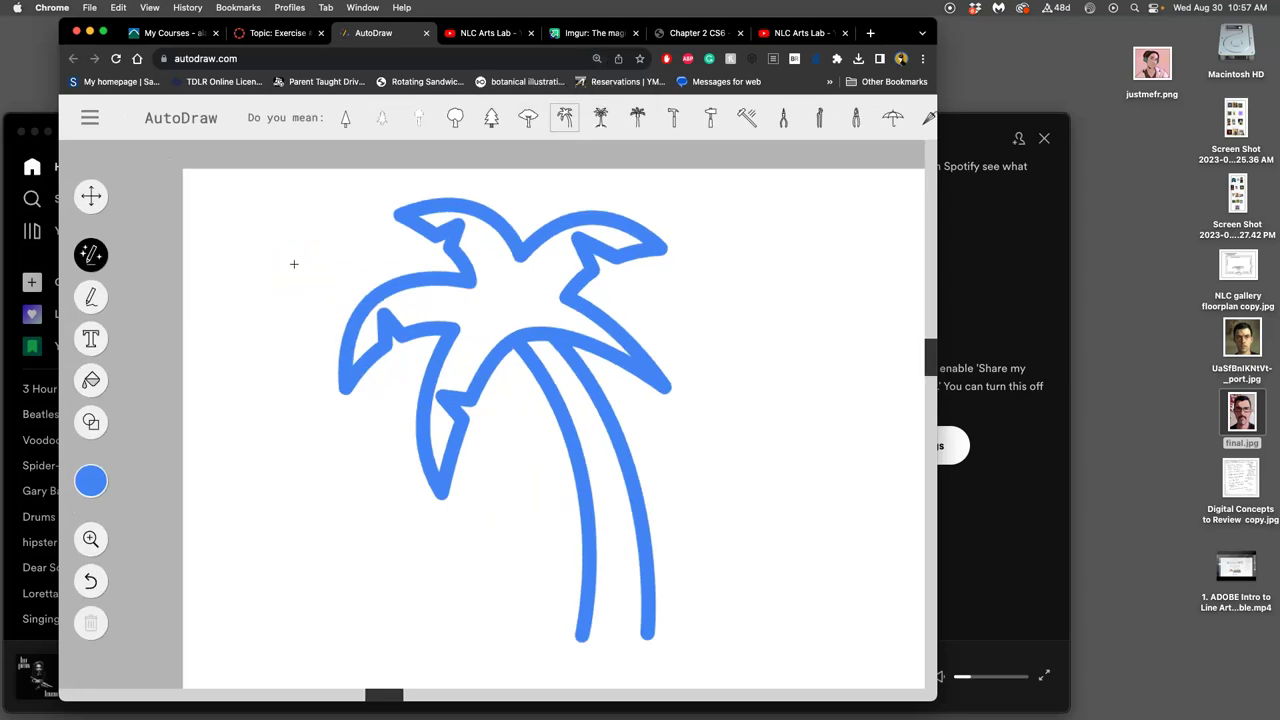
key(super+equal)
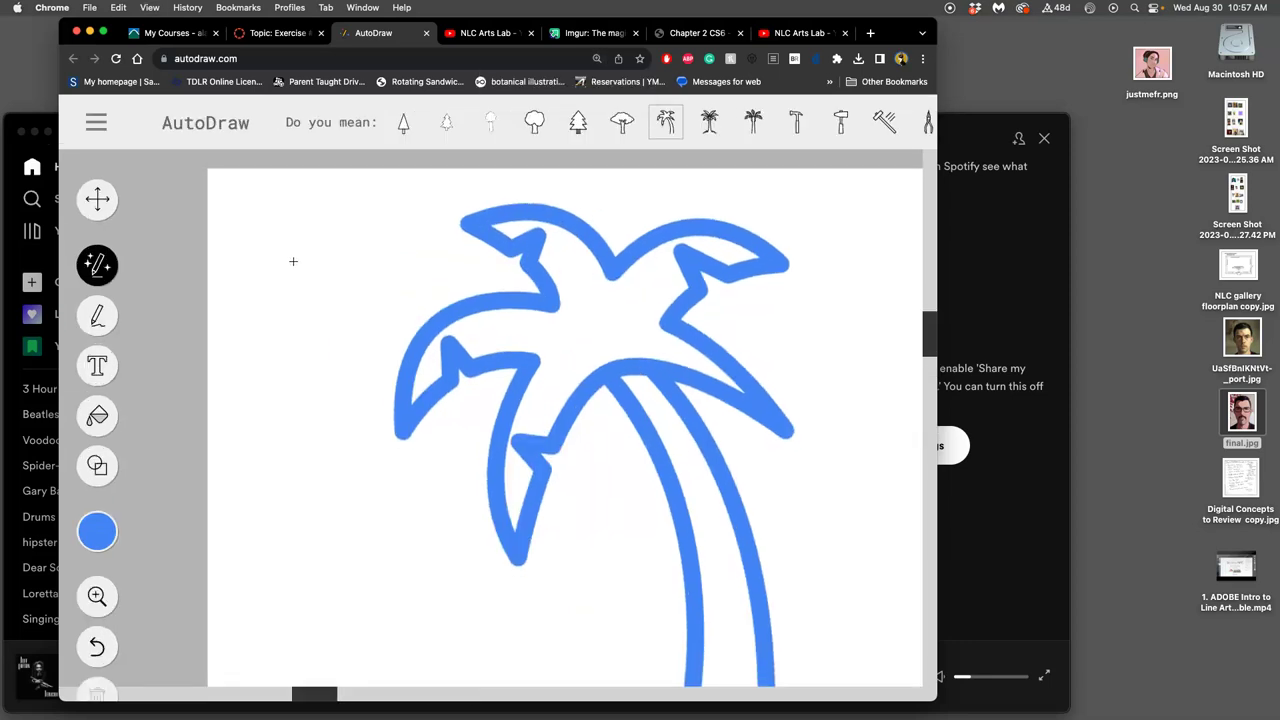
key(super+minus)
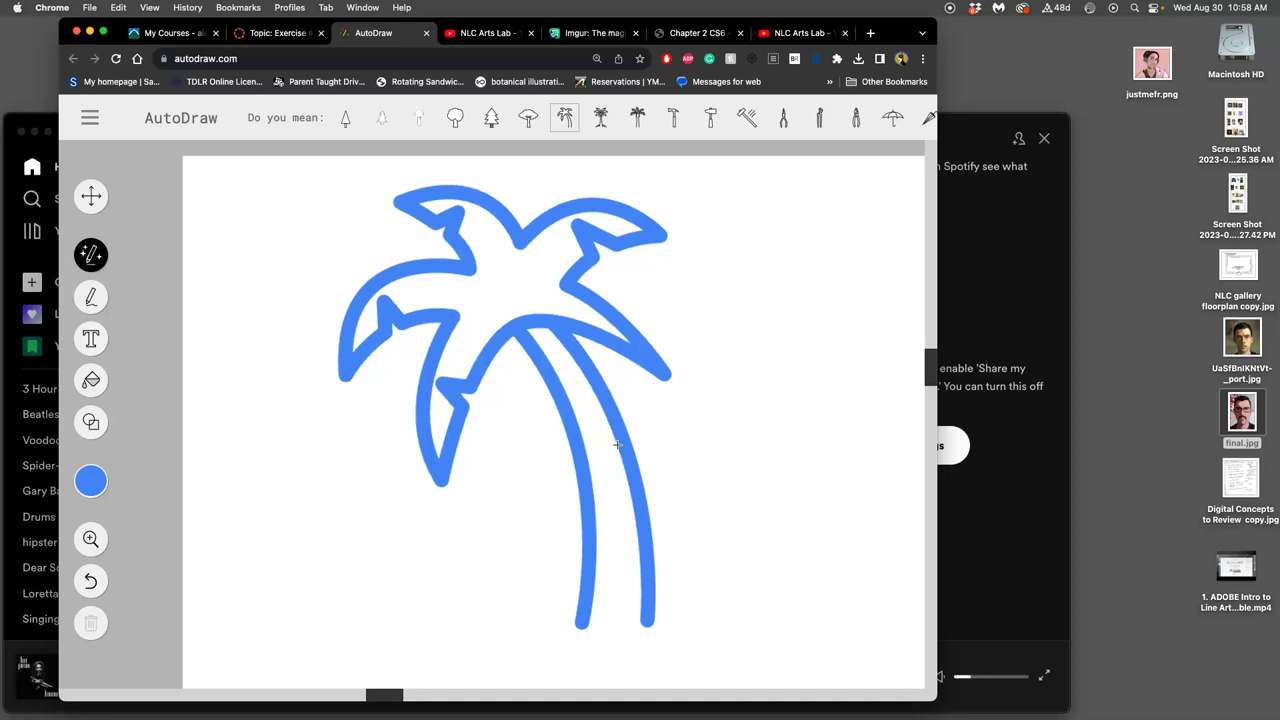
click(486, 384)
key(super+shift+4)
Capture a region screenshot framing the palm tree drawing, saving it to the desktop
click(497, 380)
drag(318, 182, 751, 638)
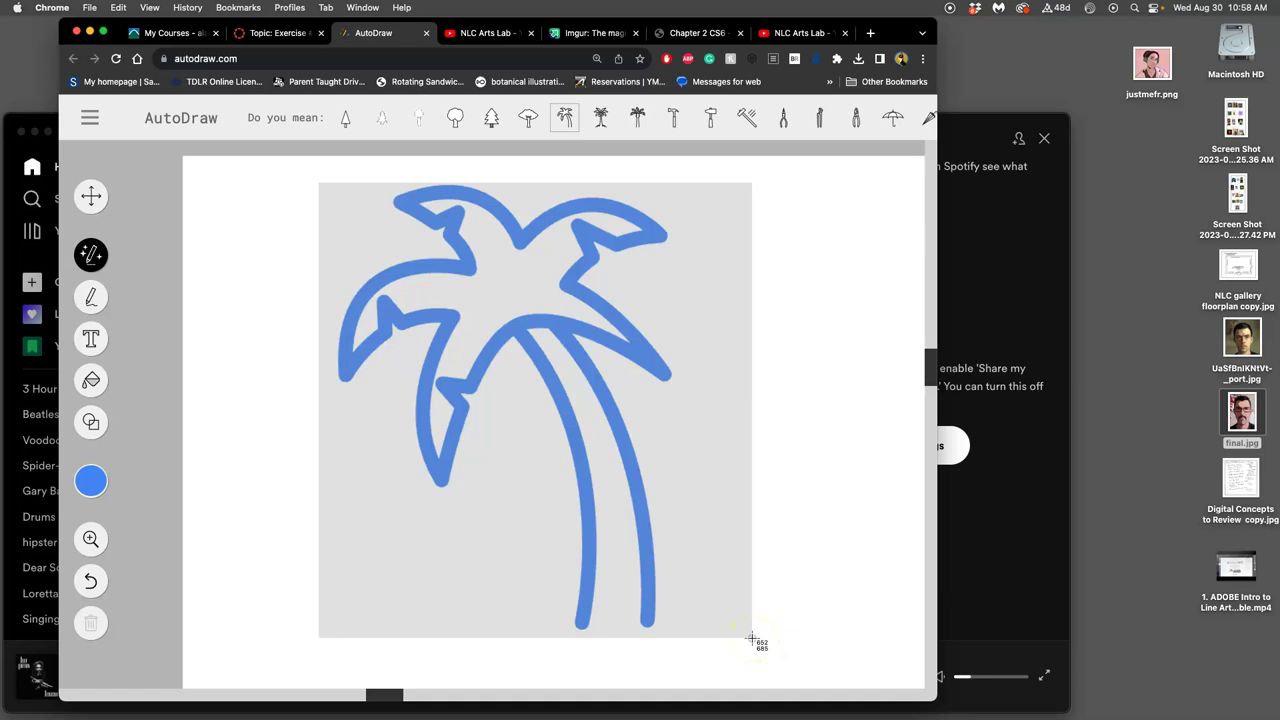
drag(751, 638, 751, 639)
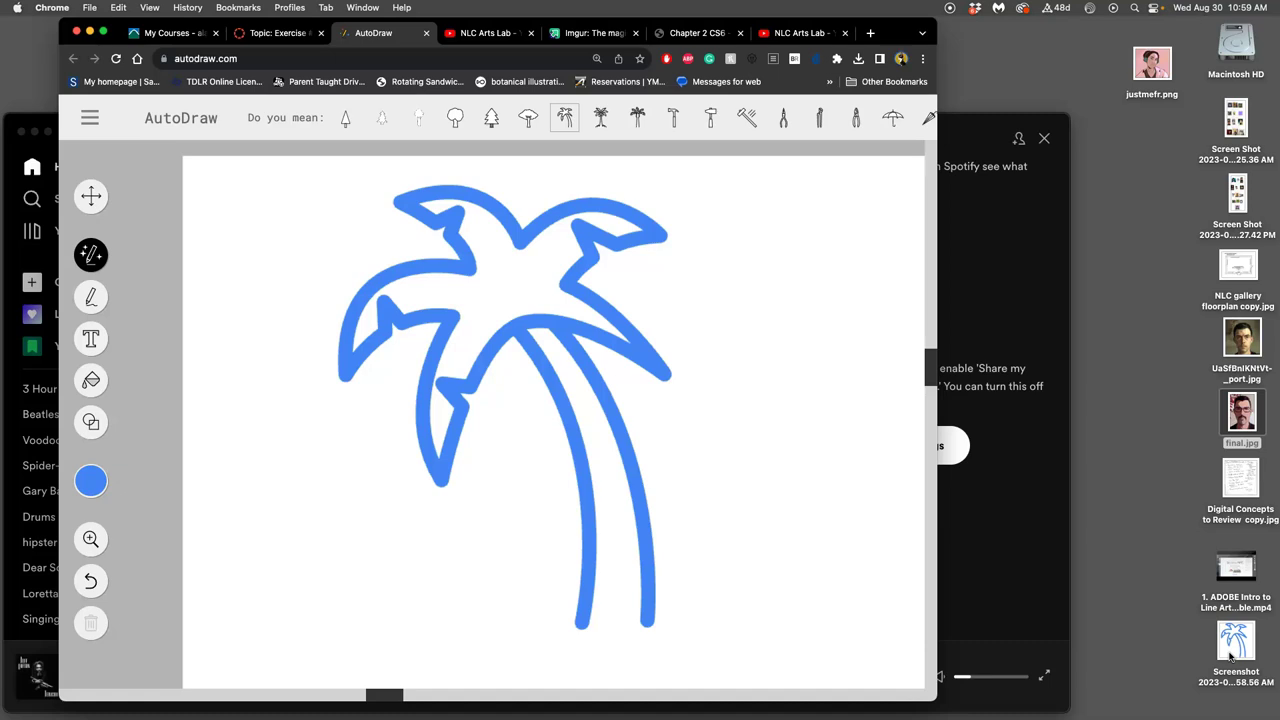
Return to the Canvas exercise discussion and scroll back up to the banned-books list
drag(1229, 654, 768, 458)
click(289, 33)
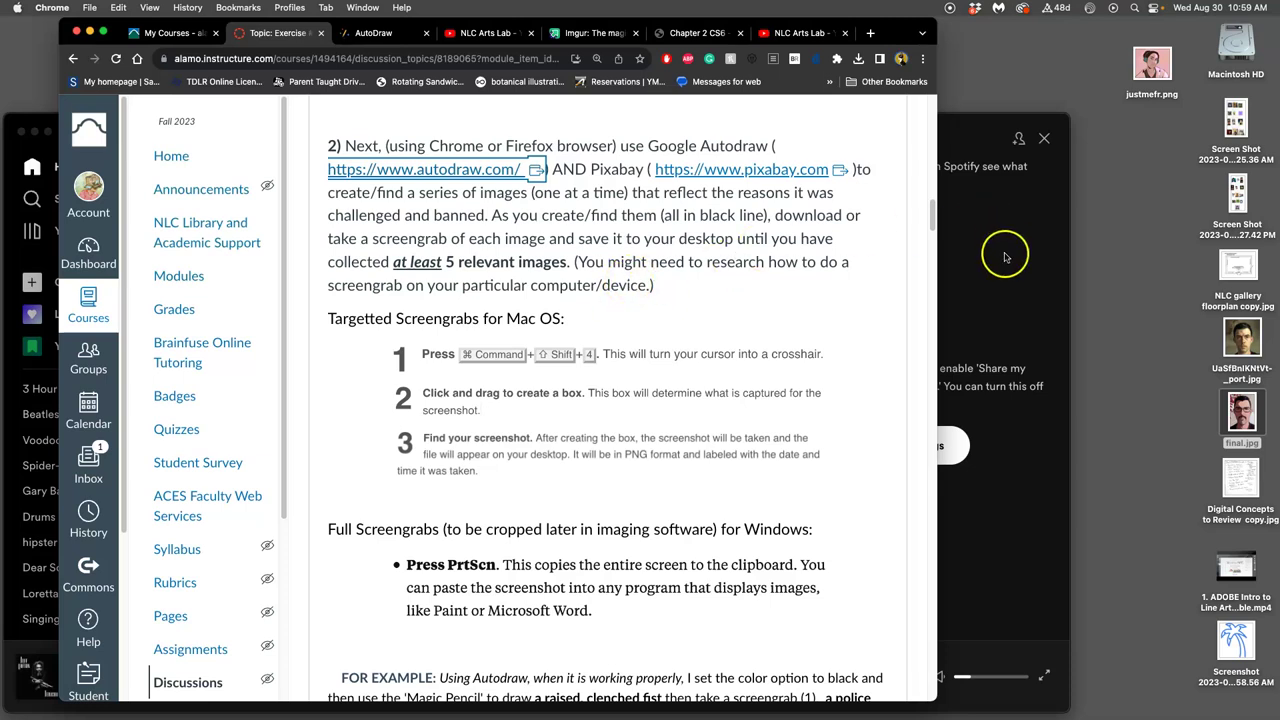
click(836, 298)
scroll(830, 330, down, 10)
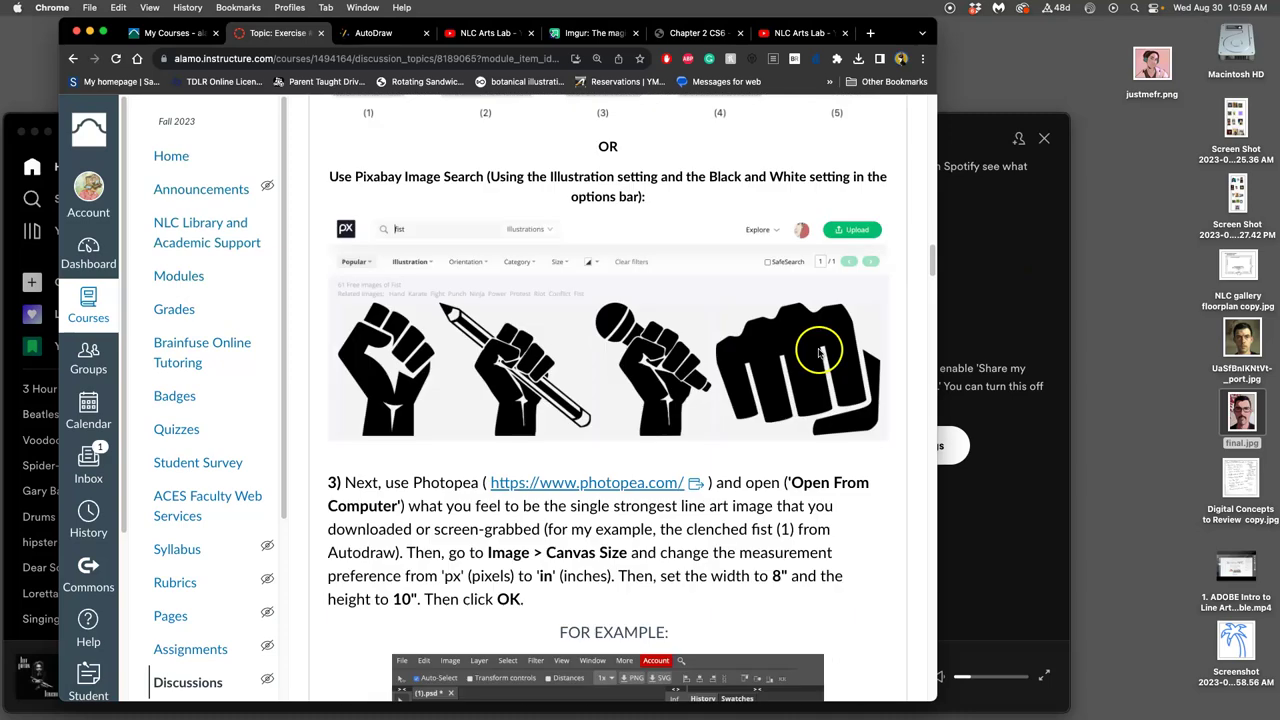
scroll(820, 350, up, 4)
scroll(820, 352, up, 10)
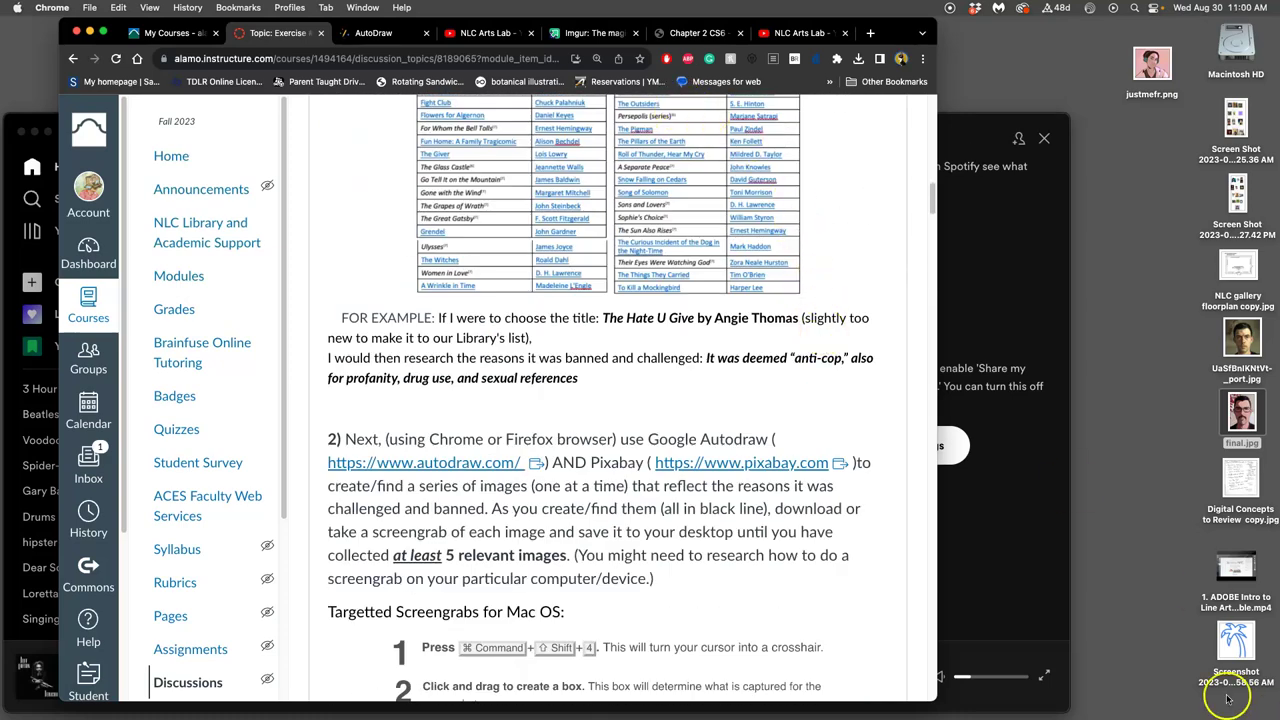
Move the palm screenshot to the desktop's top right and delete the palm tree from the canvas
drag(1236, 645, 1140, 150)
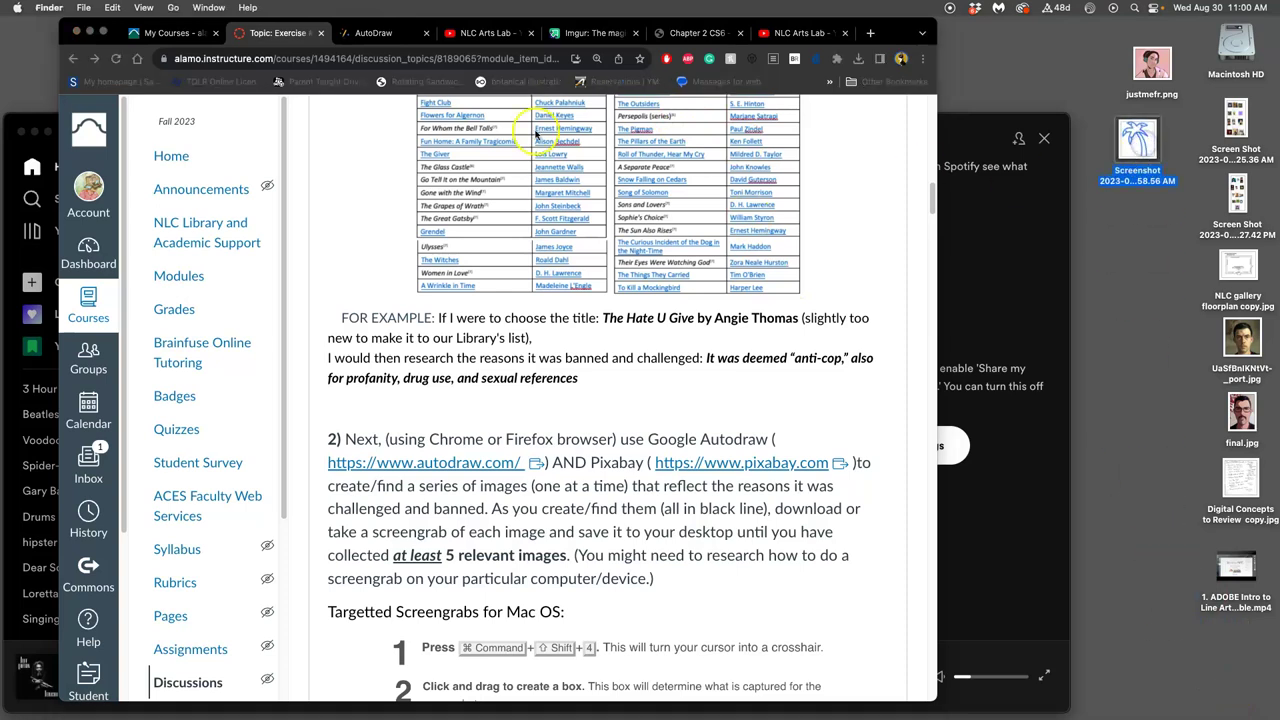
click(396, 33)
click(560, 350)
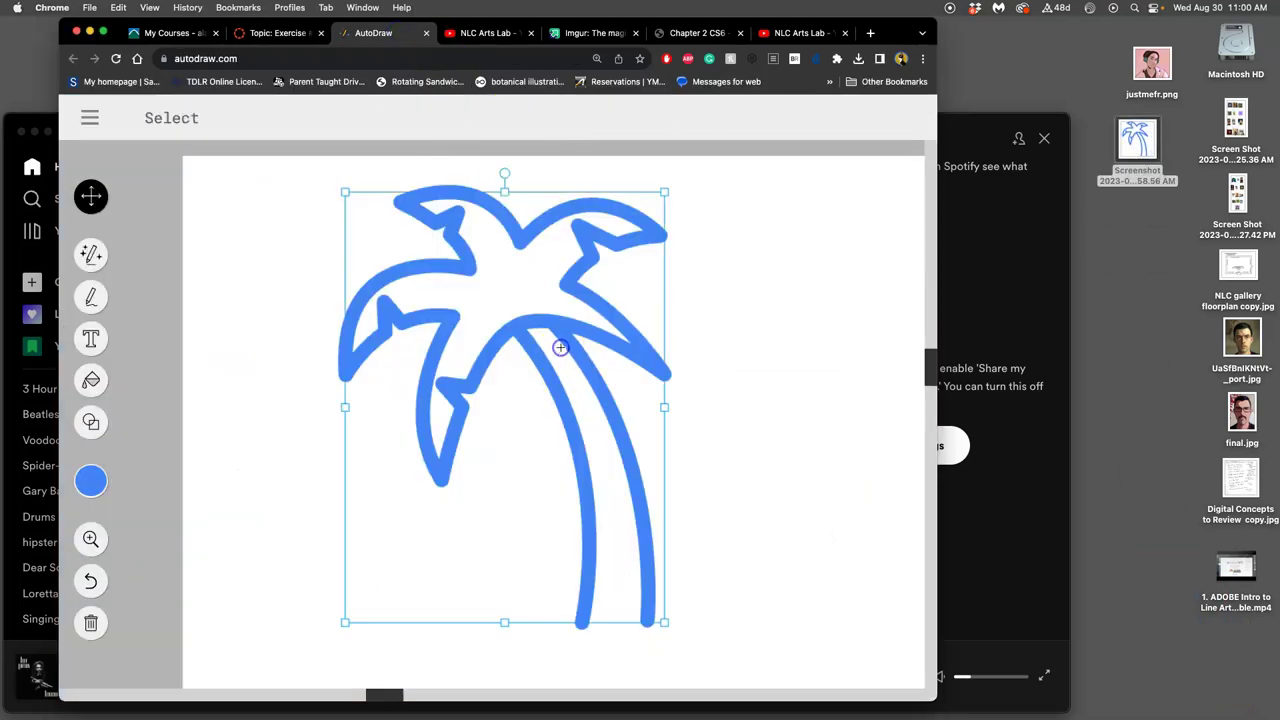
key(BackSpace)
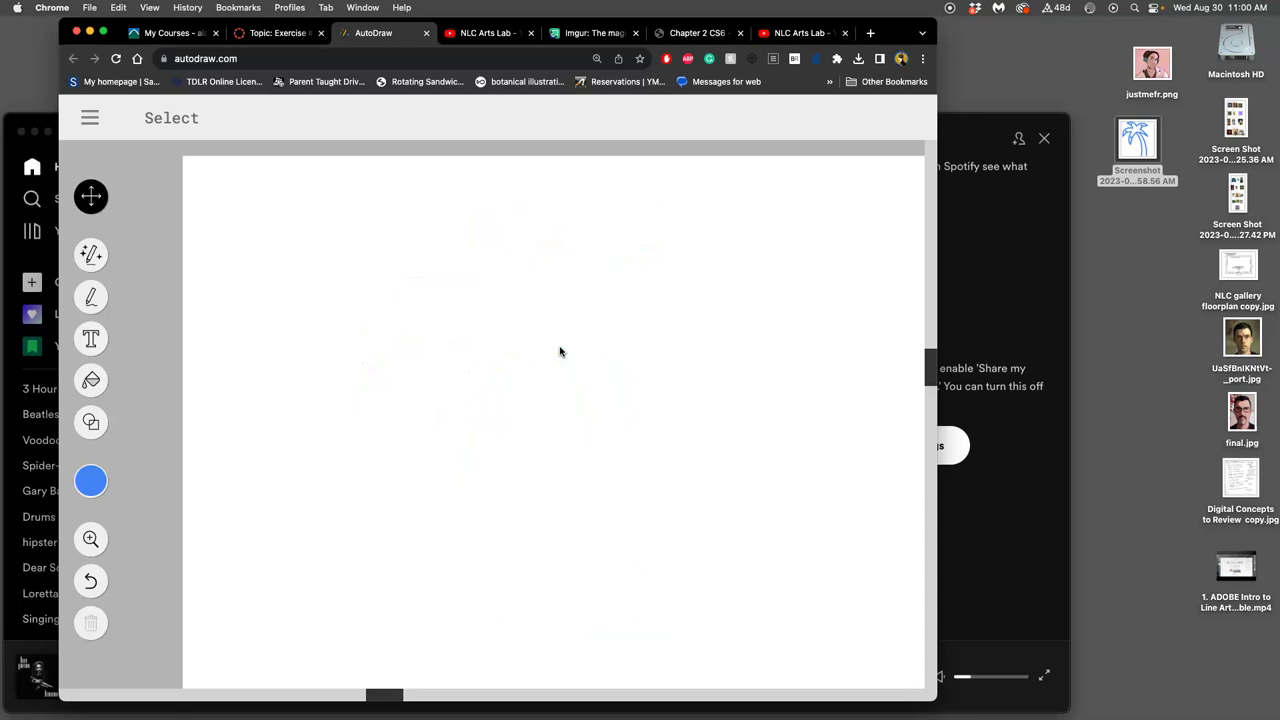
Sketch a rough shape with the AutoDraw tool and swap it for the suggested potted plant drawing
click(95, 262)
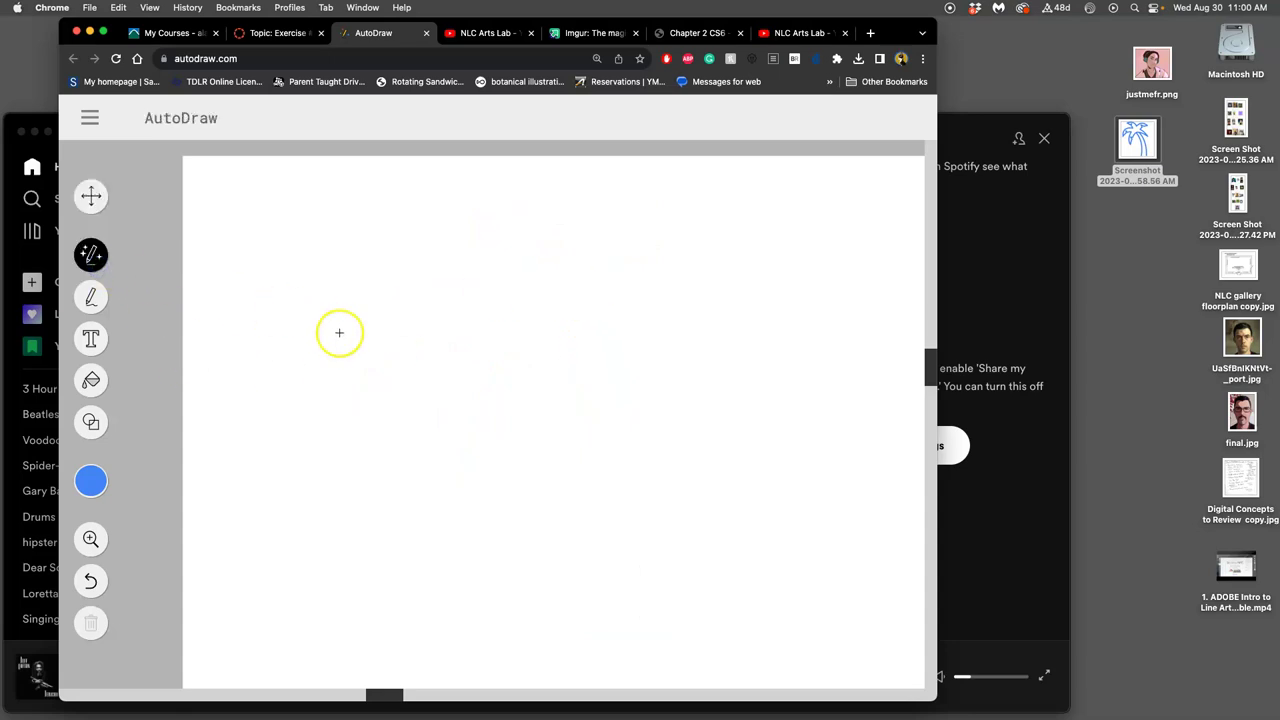
mouse_move(507, 279)
mouse_down()
mouse_move(422, 387)
mouse_move(467, 413)
mouse_move(530, 319)
mouse_move(592, 443)
mouse_move(616, 417)
mouse_move(775, 413)
mouse_move(791, 395)
mouse_move(782, 353)
mouse_move(678, 244)
mouse_move(629, 238)
mouse_move(506, 283)
mouse_up()
mouse_move(471, 406)
mouse_down()
mouse_move(463, 531)
mouse_move(506, 552)
mouse_move(623, 551)
mouse_move(636, 523)
mouse_move(628, 425)
mouse_up()
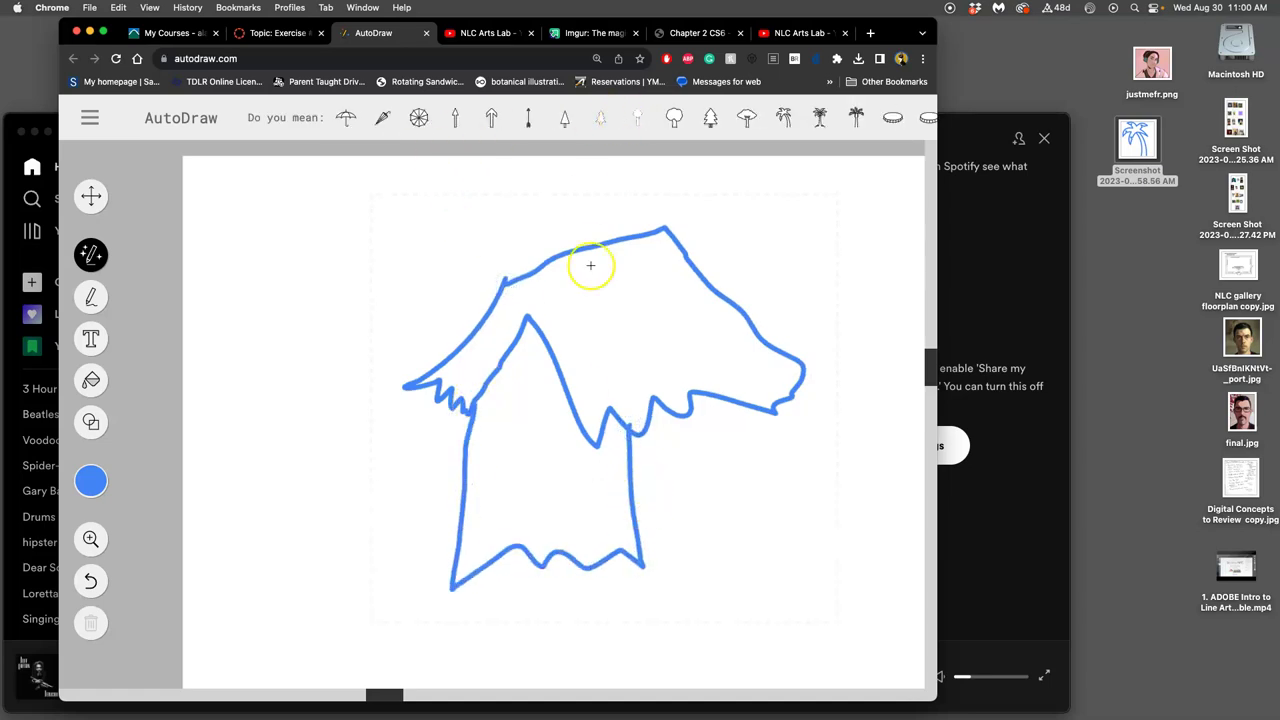
mouse_move(642, 566)
mouse_down()
mouse_move(721, 544)
mouse_move(780, 494)
mouse_move(752, 408)
mouse_up()
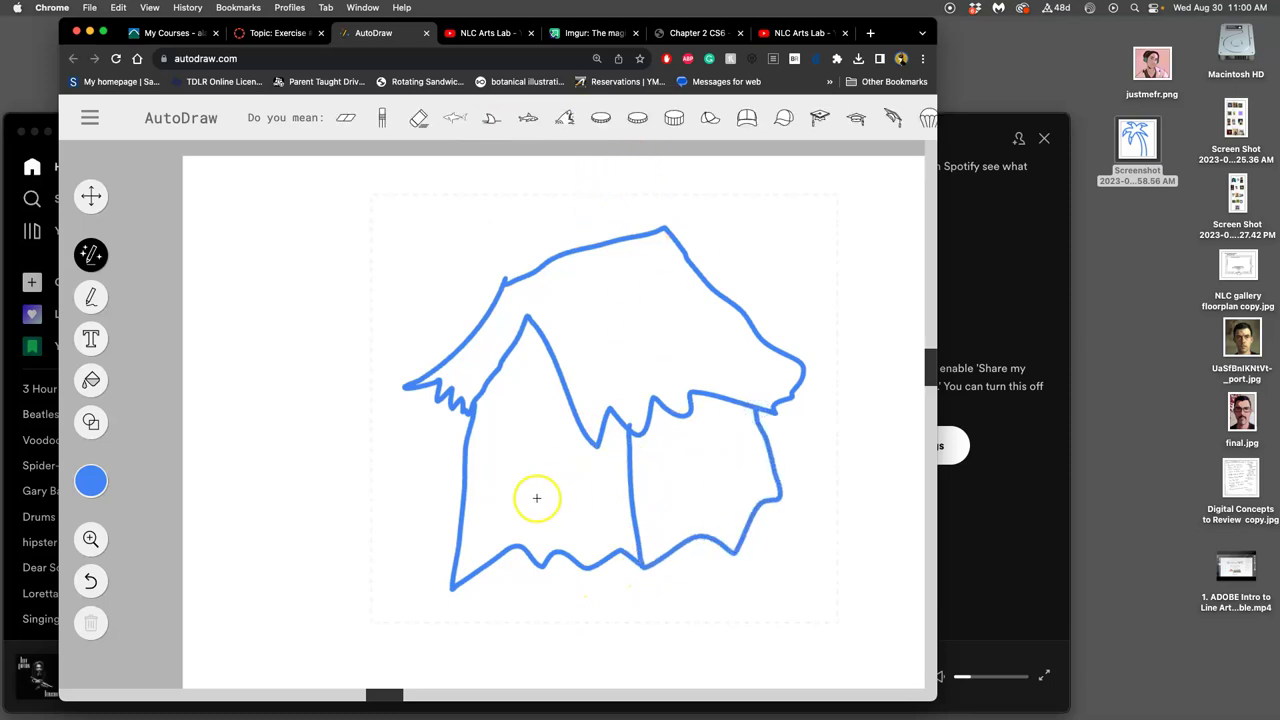
mouse_move(475, 582)
mouse_down()
mouse_move(650, 587)
mouse_move(733, 570)
mouse_move(773, 545)
mouse_move(778, 496)
mouse_up()
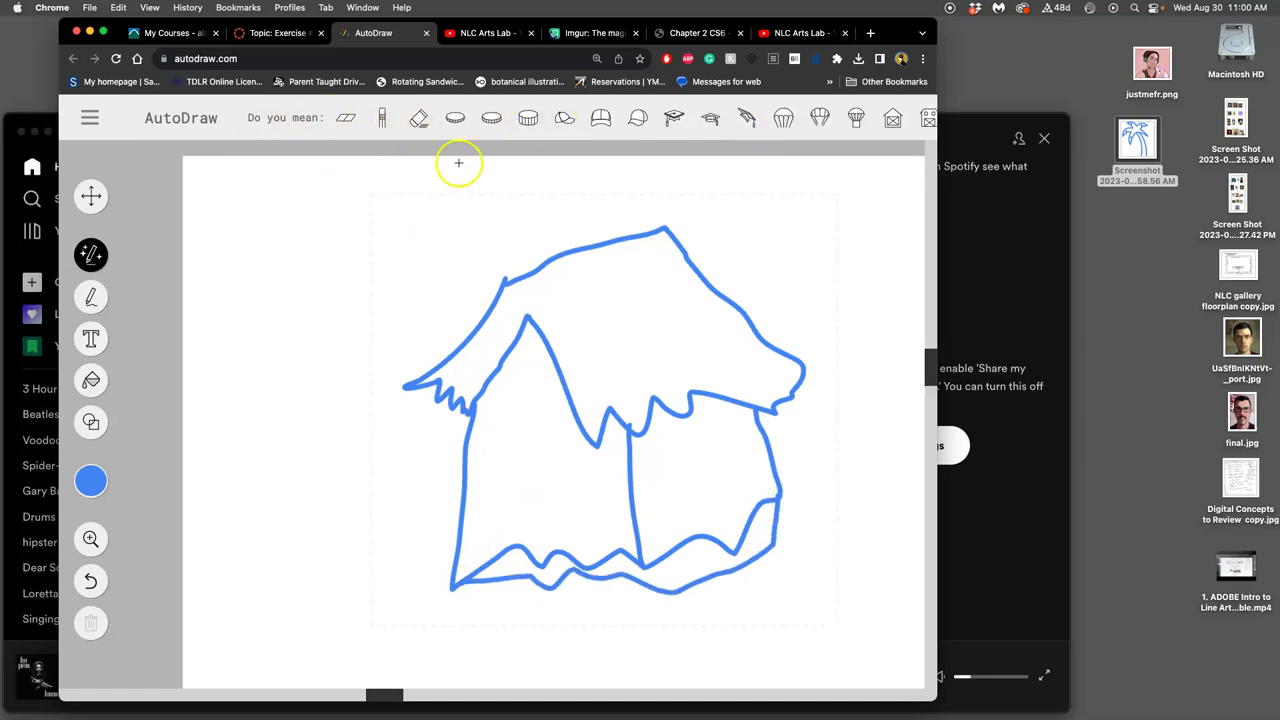
drag(381, 135, 837, 149)
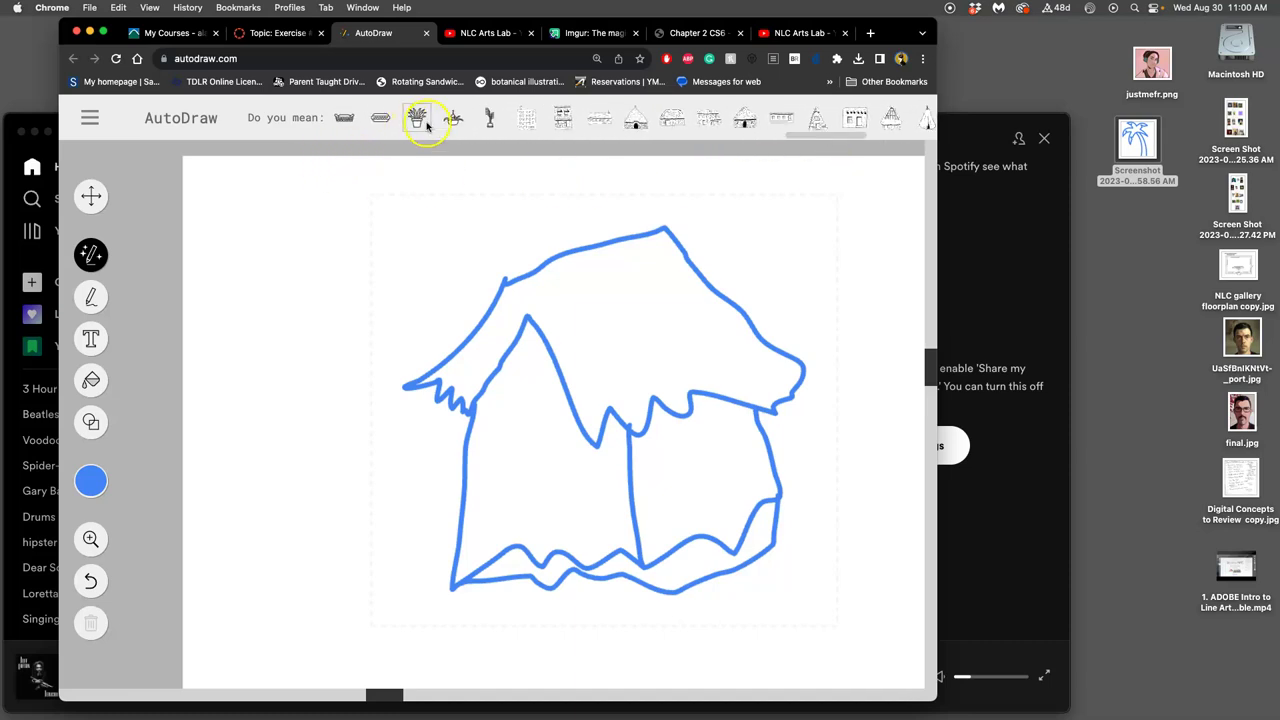
click(420, 121)
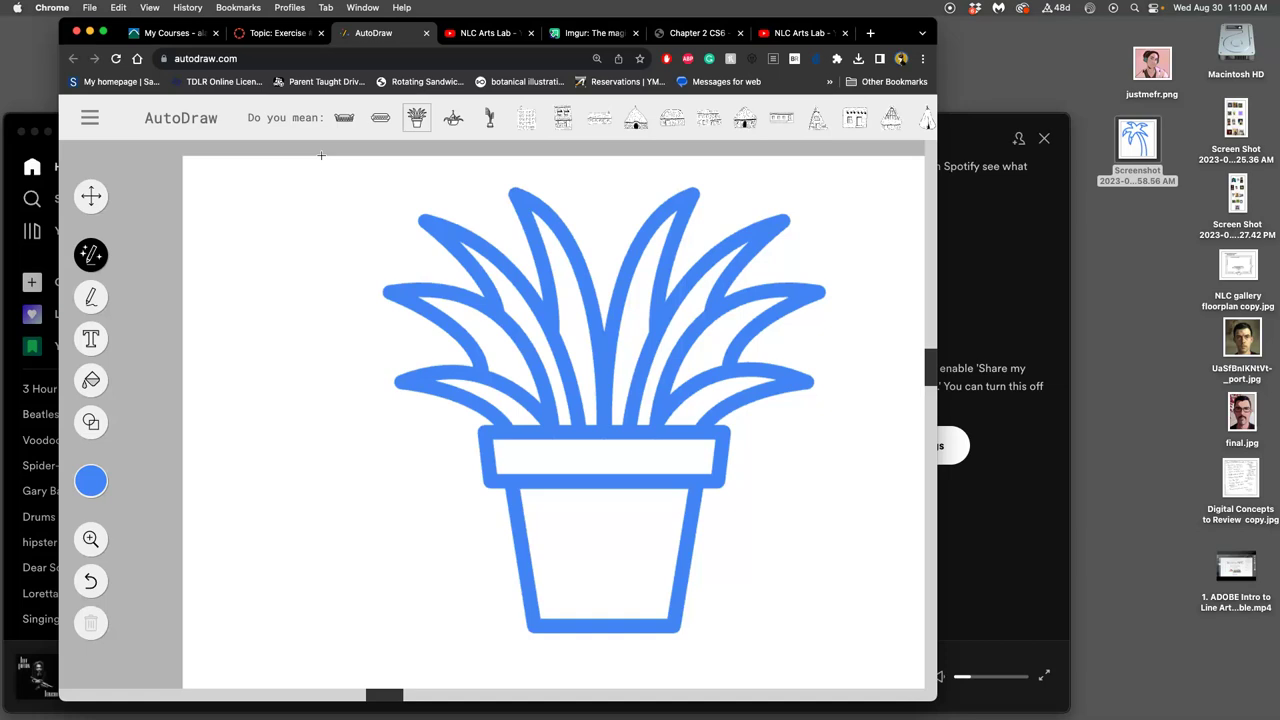
Capture a screenshot of the AutoDraw potted plant drawing to the desktop
mouse_move(352, 162)
mouse_down()
mouse_move(868, 589)
mouse_move(856, 662)
mouse_up()
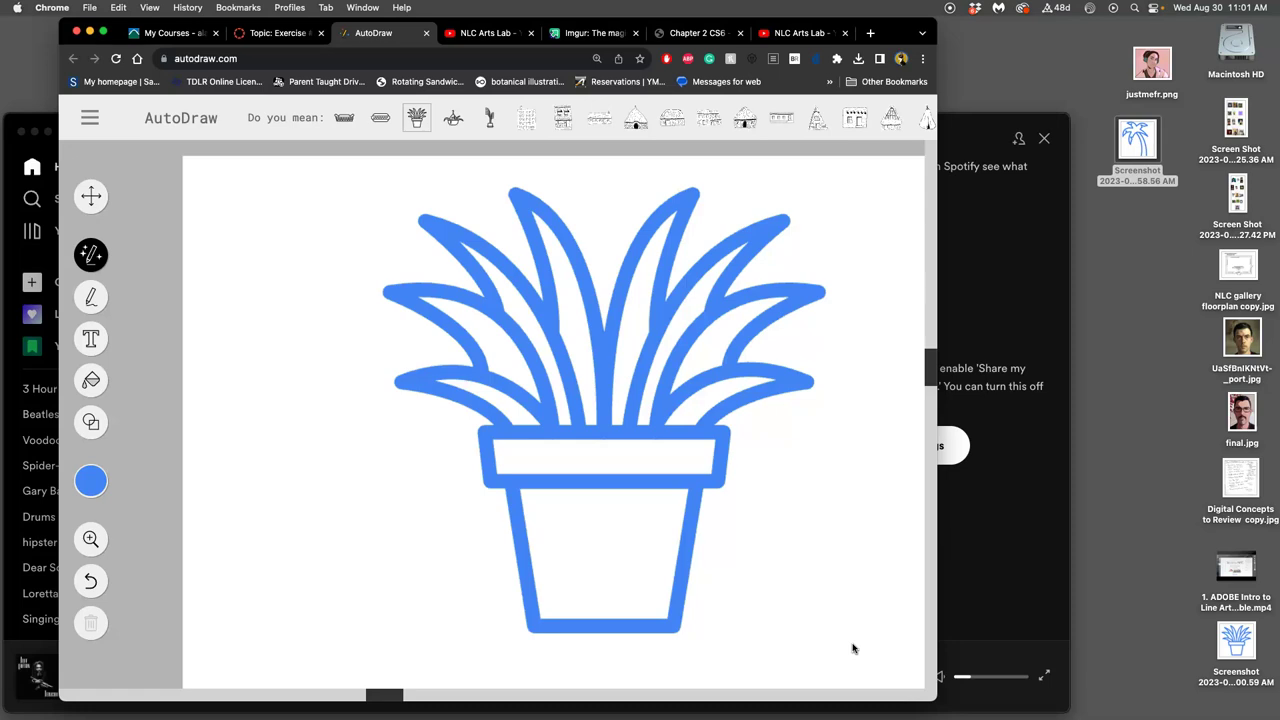
key(super+shift+3)
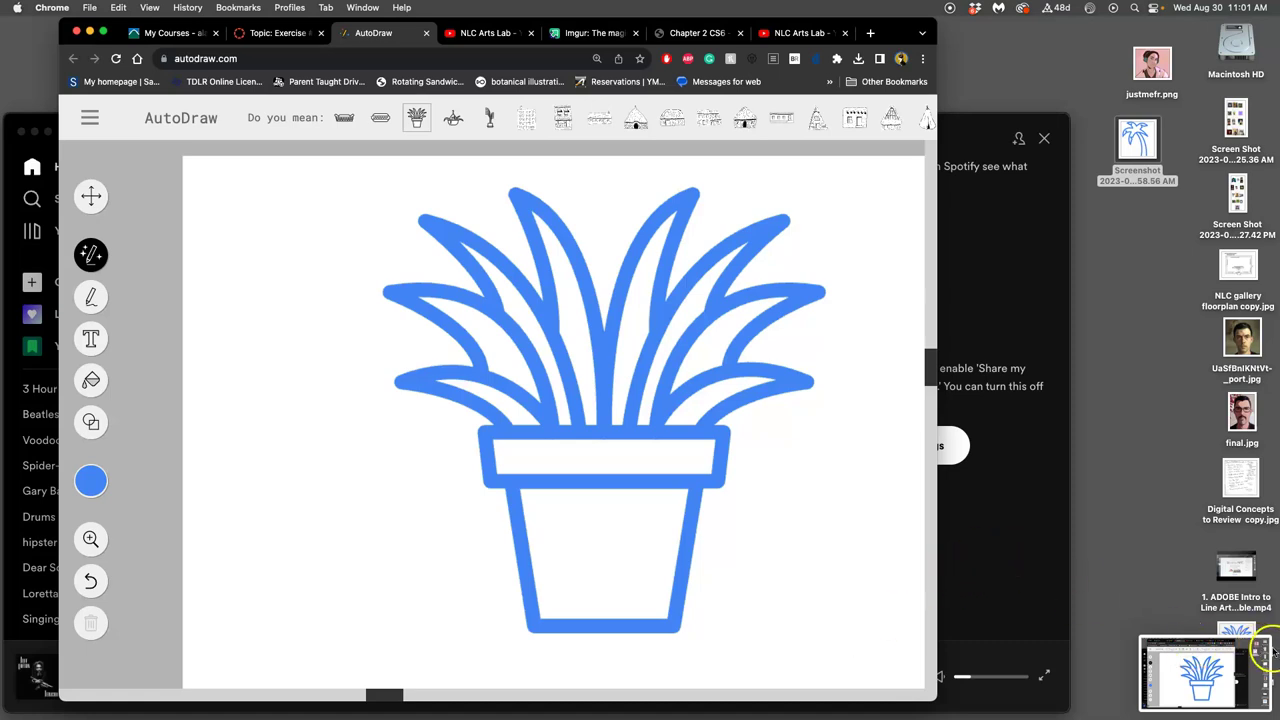
click(1176, 557)
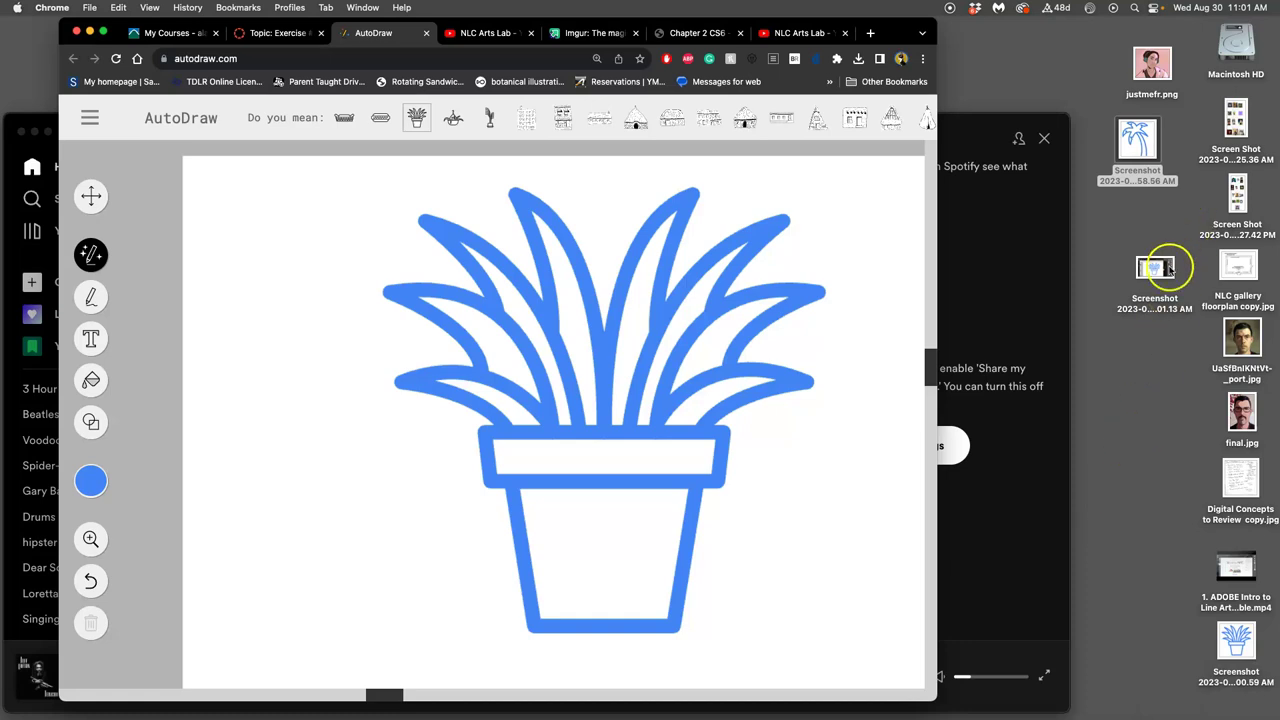
Check the accidental full-screen screenshot in Preview, then move it to the Trash
click(1157, 268)
double_click(1166, 268)
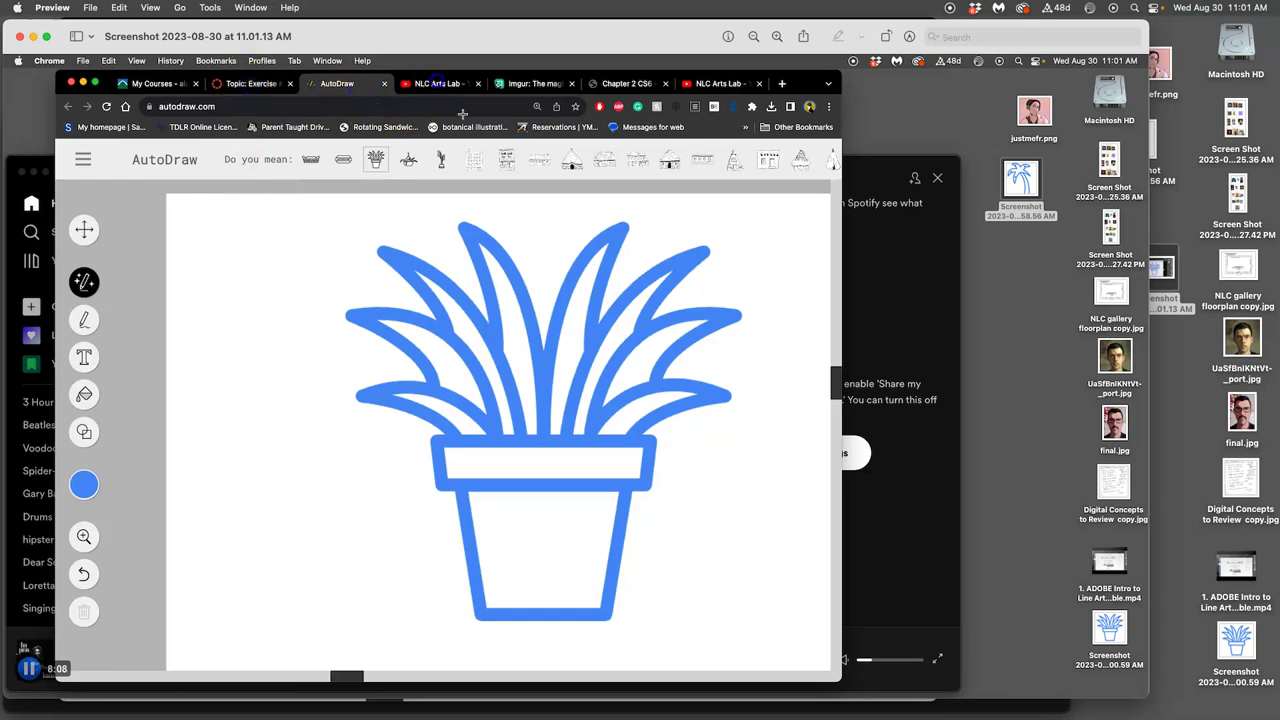
double_click(525, 87)
click(21, 37)
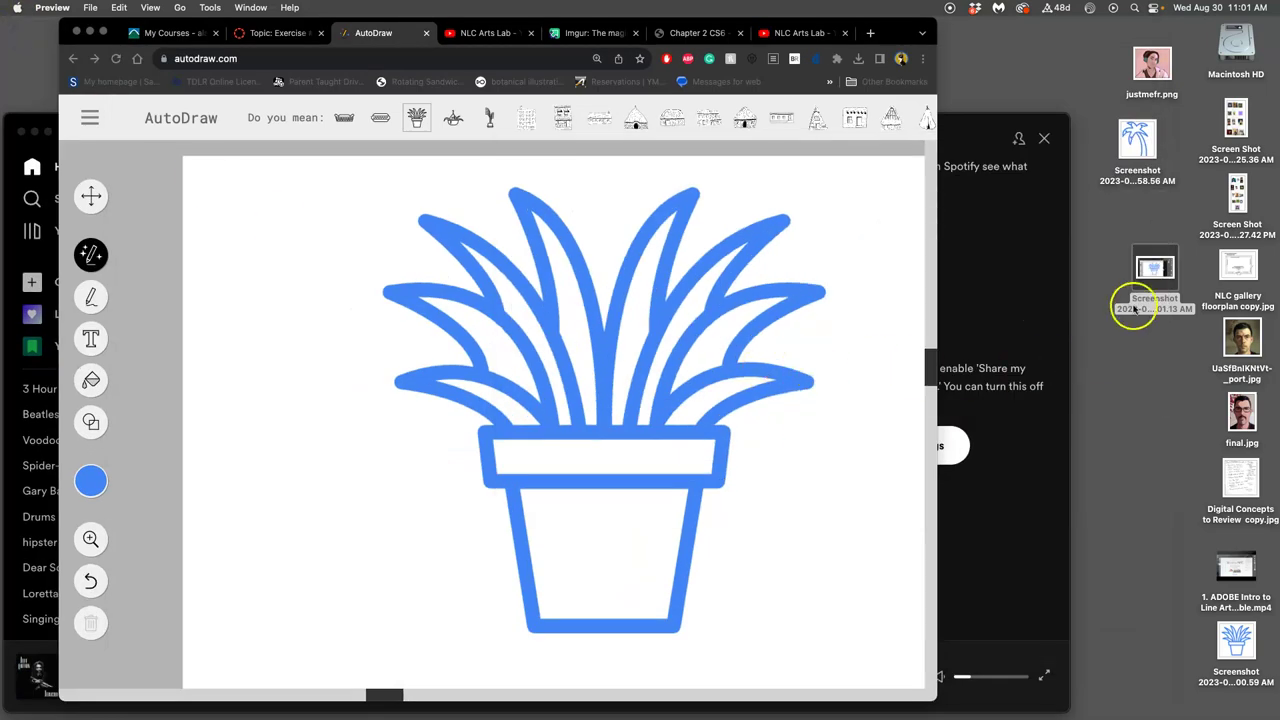
right_click(1147, 268)
click(1100, 314)
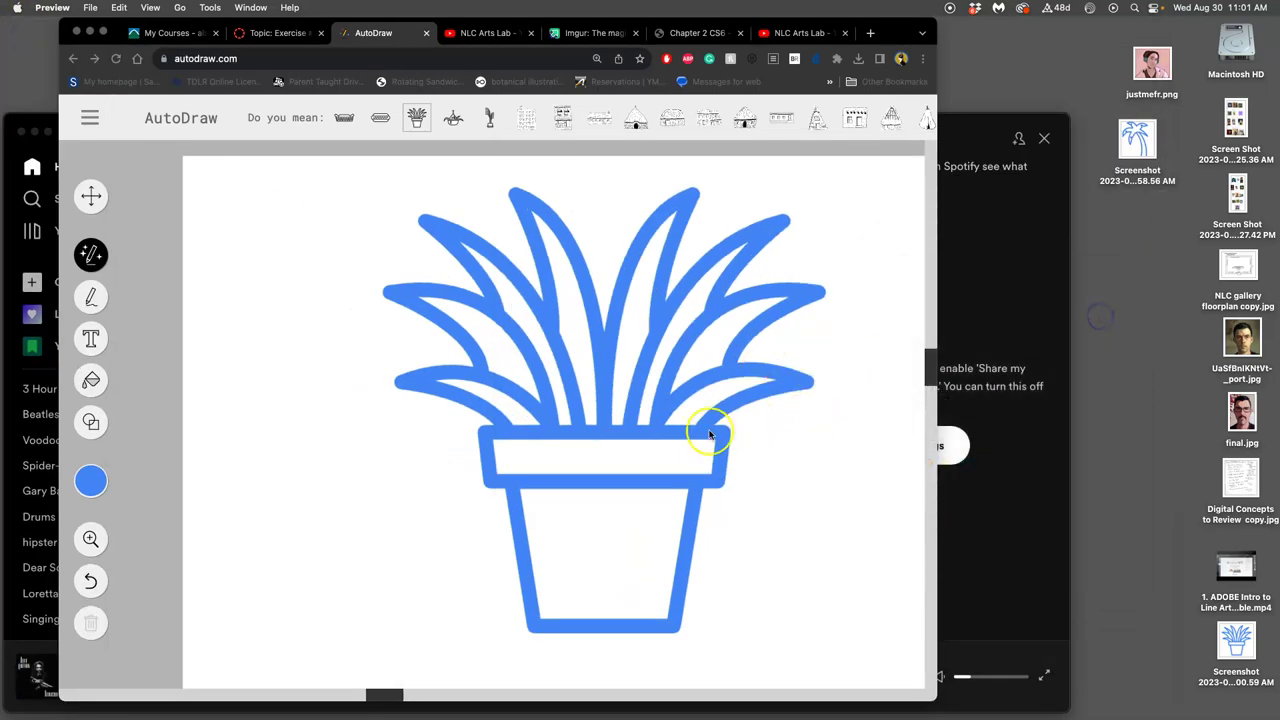
Place the plant screenshot beside the palm tree screenshot on the desktop
drag(1236, 640, 1143, 242)
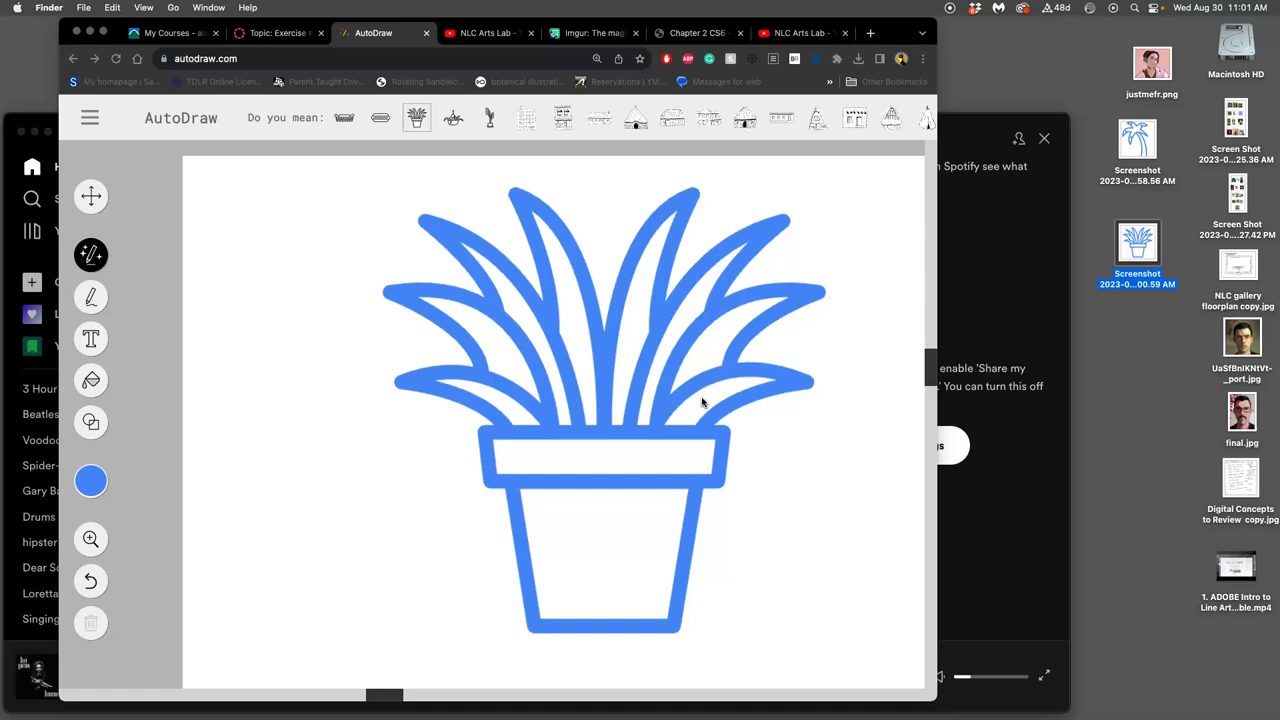
click(708, 401)
click(508, 491)
click(643, 492)
click(508, 429)
Set the drawing colour to black and delete the potted plant from the canvas
click(90, 481)
click(268, 481)
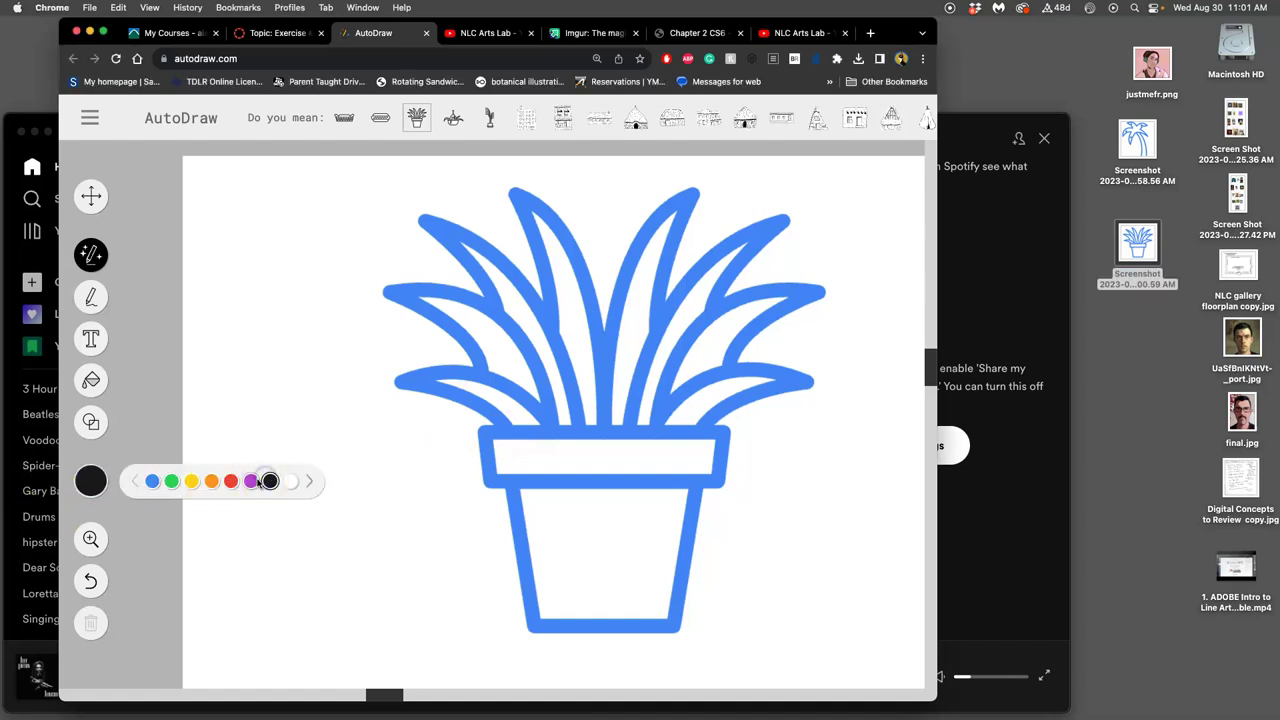
click(581, 254)
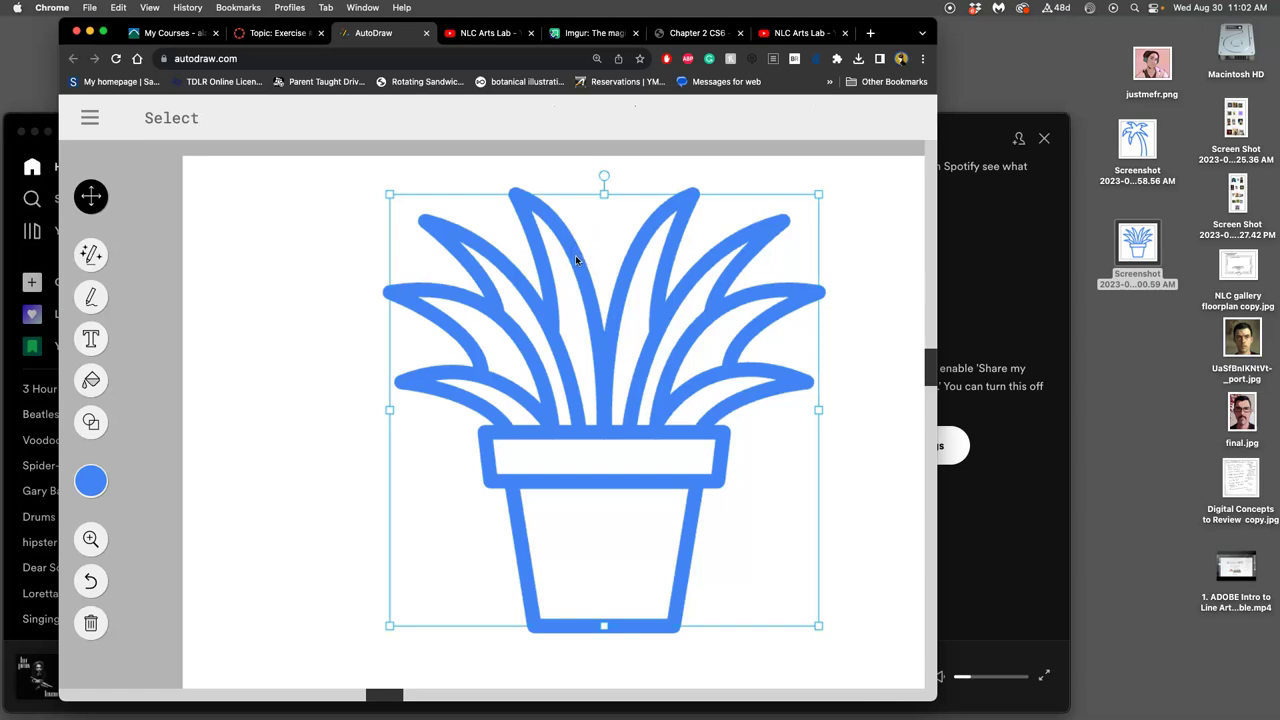
key(BackSpace)
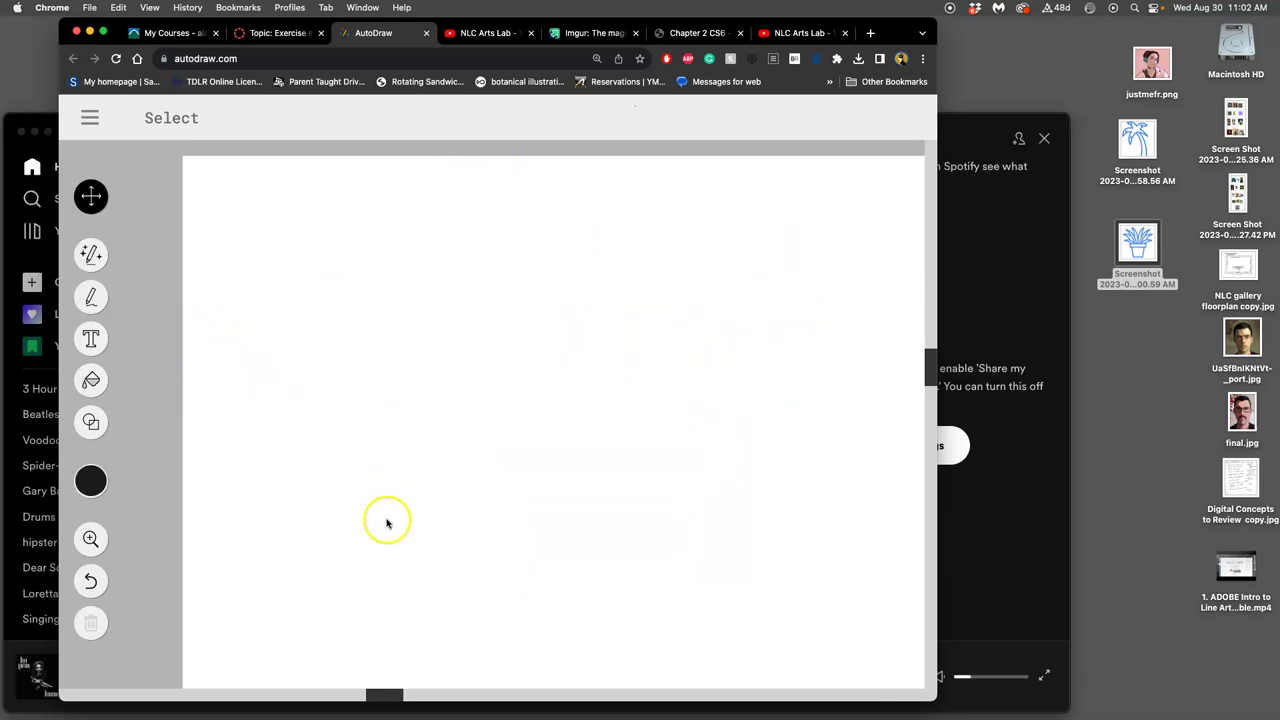
Sketch a rough house outline with a triangular roof using the AutoDraw tool
mouse_move(476, 489)
mouse_down()
mouse_move(397, 551)
mouse_move(442, 471)
mouse_up()
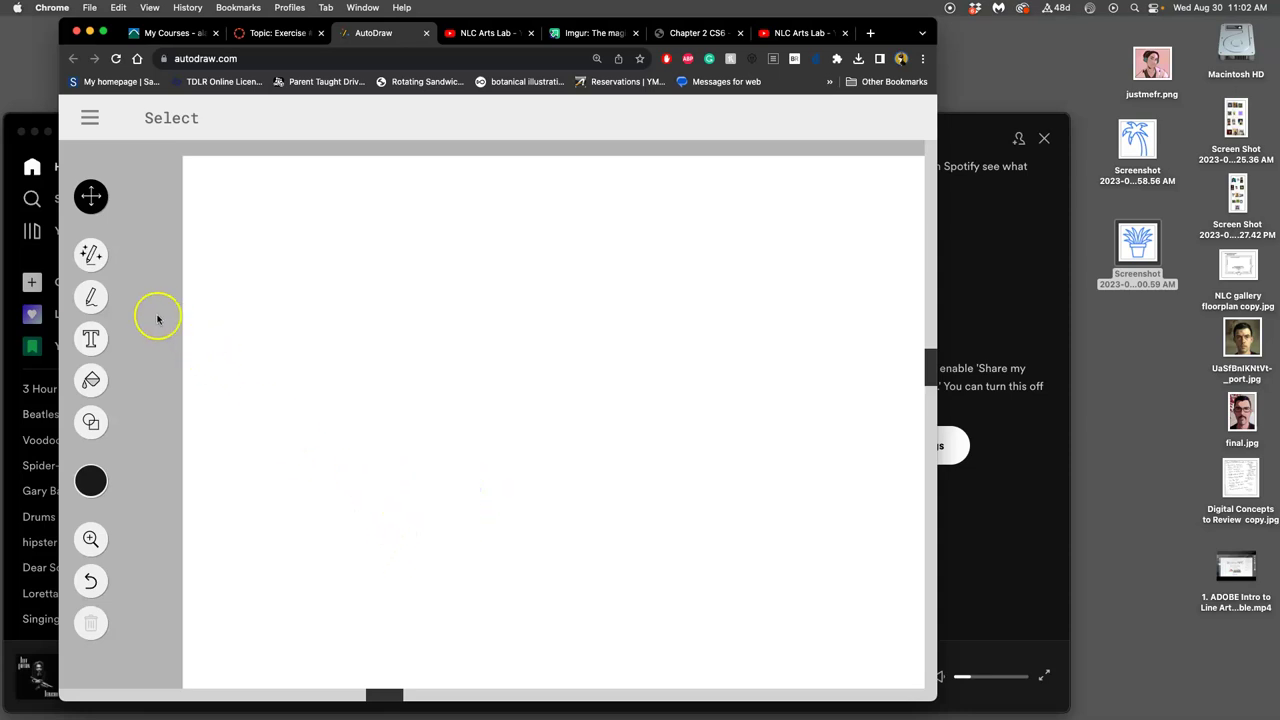
click(90, 256)
mouse_move(536, 268)
mouse_down()
mouse_move(404, 373)
mouse_move(718, 365)
mouse_move(582, 255)
mouse_move(542, 270)
mouse_up()
click(516, 350)
mouse_move(443, 371)
mouse_down()
mouse_move(425, 540)
mouse_move(709, 548)
mouse_move(763, 441)
mouse_up()
drag(753, 398, 738, 371)
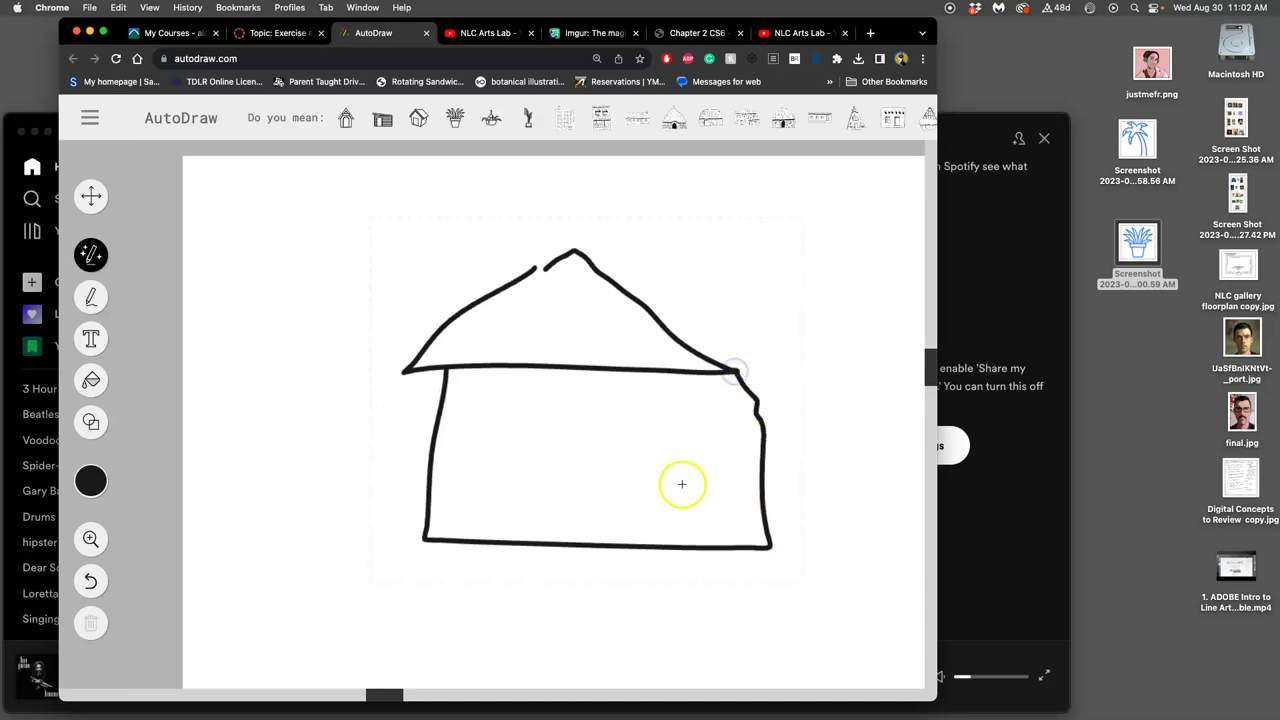
Cycle through the shed, hut and ranch house suggestions, ending on the A-frame thatched house
click(420, 122)
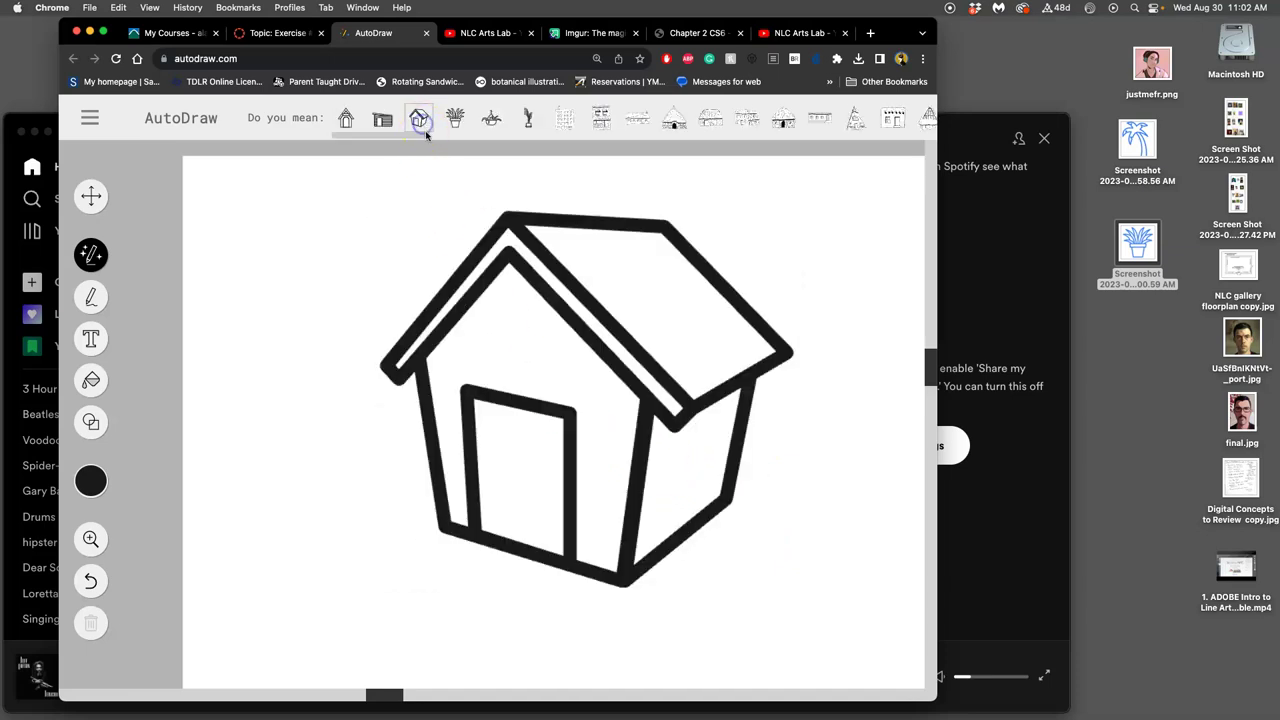
click(382, 120)
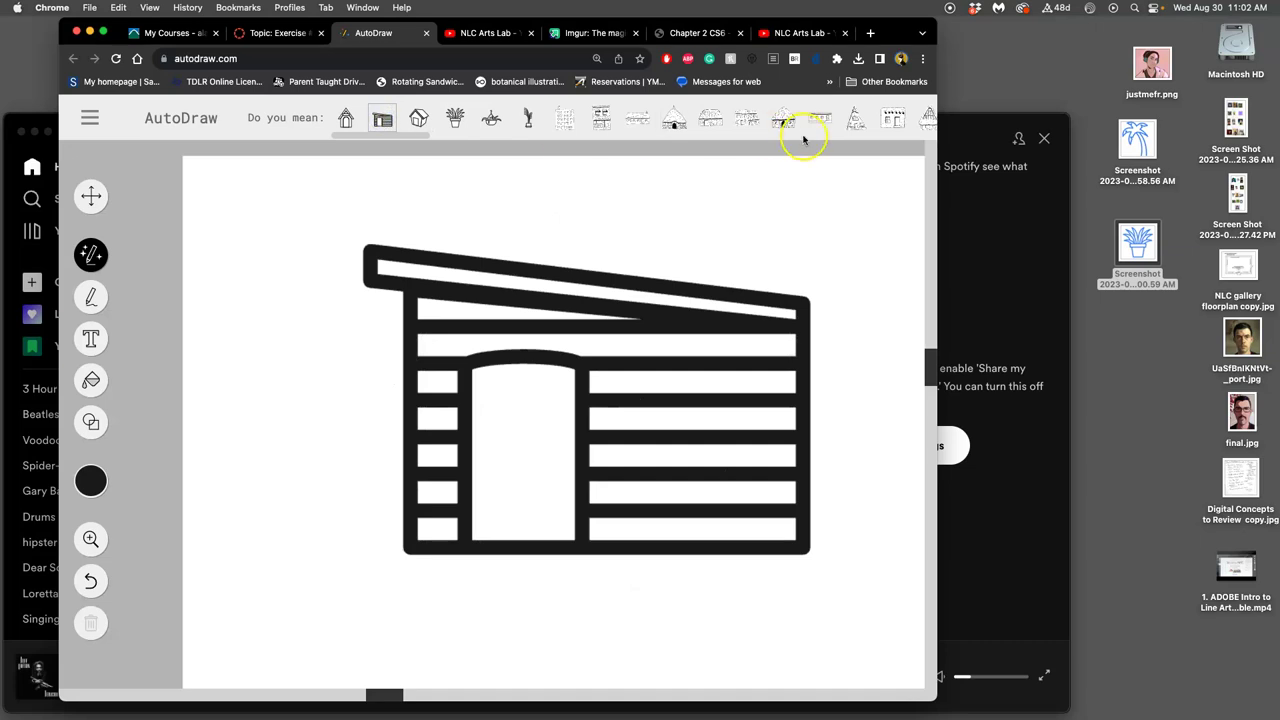
click(723, 122)
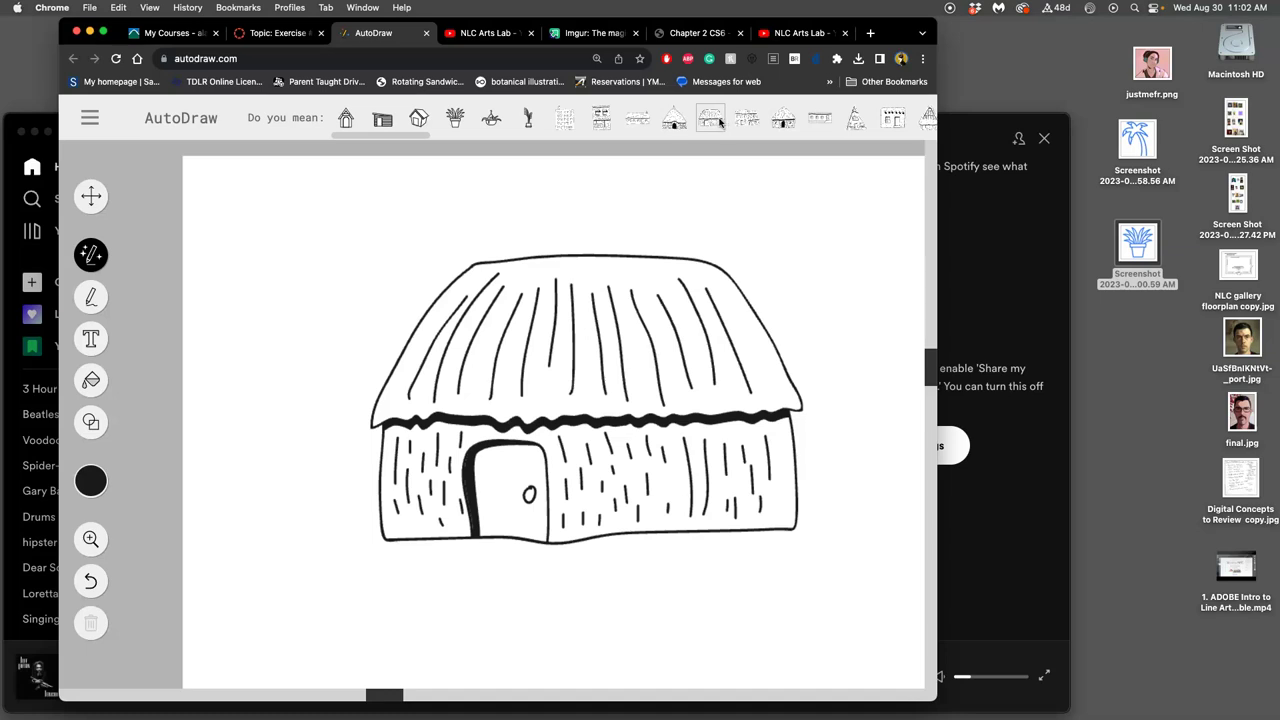
click(676, 122)
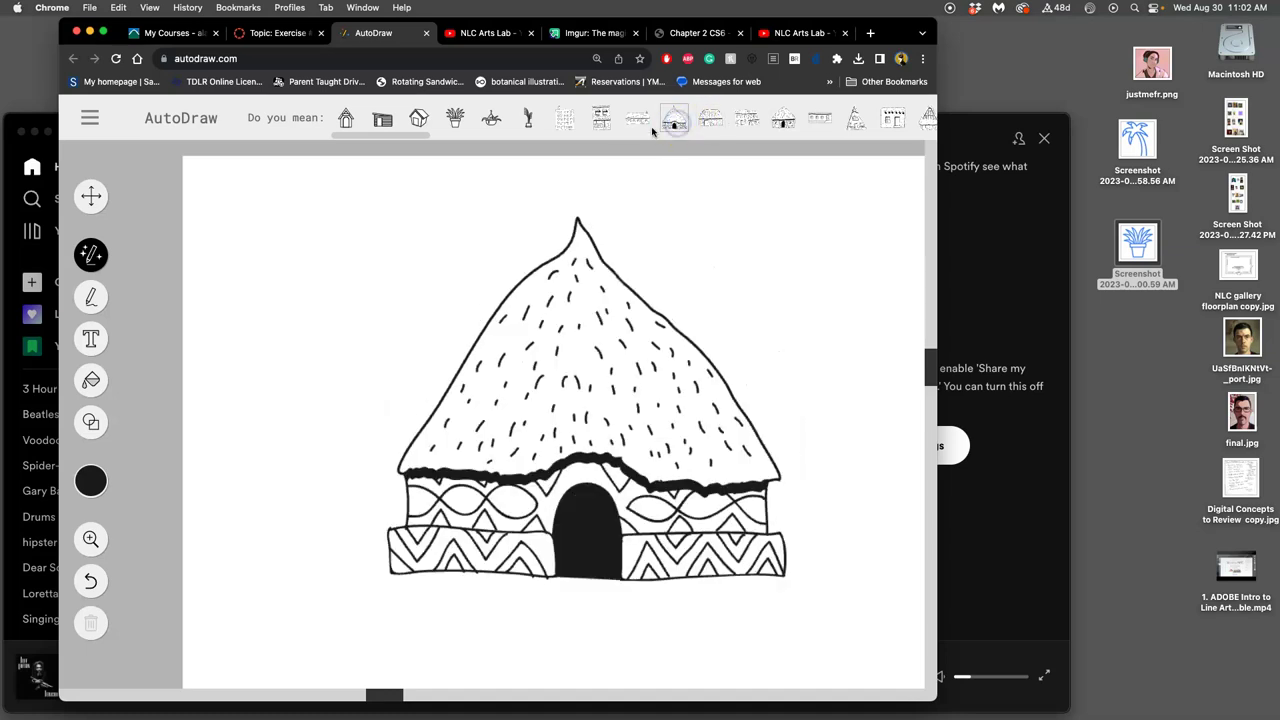
click(642, 125)
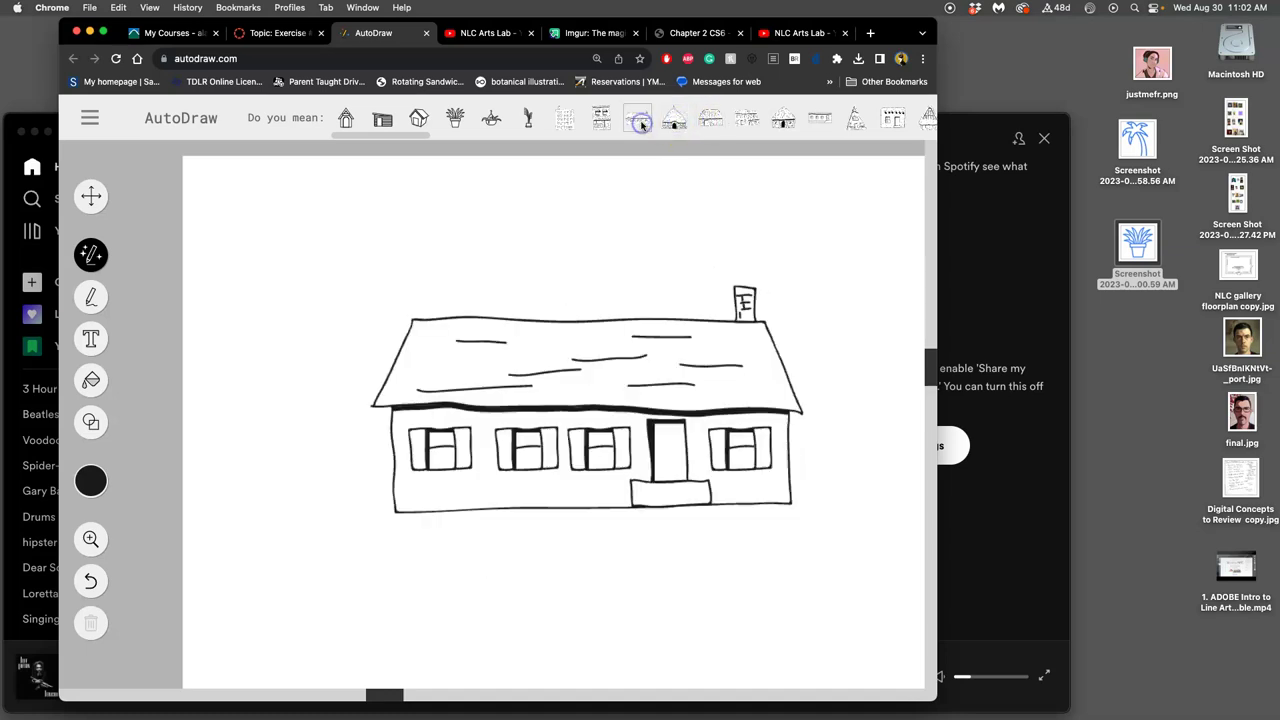
click(752, 122)
click(783, 120)
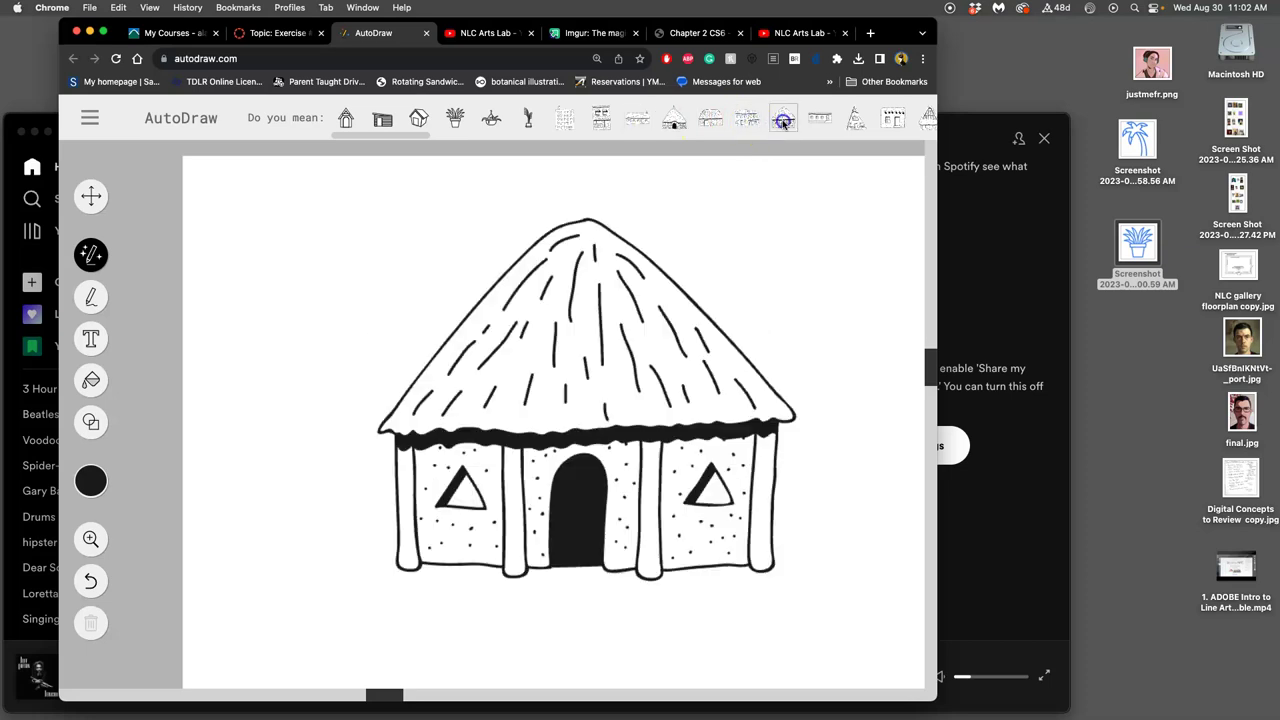
click(928, 120)
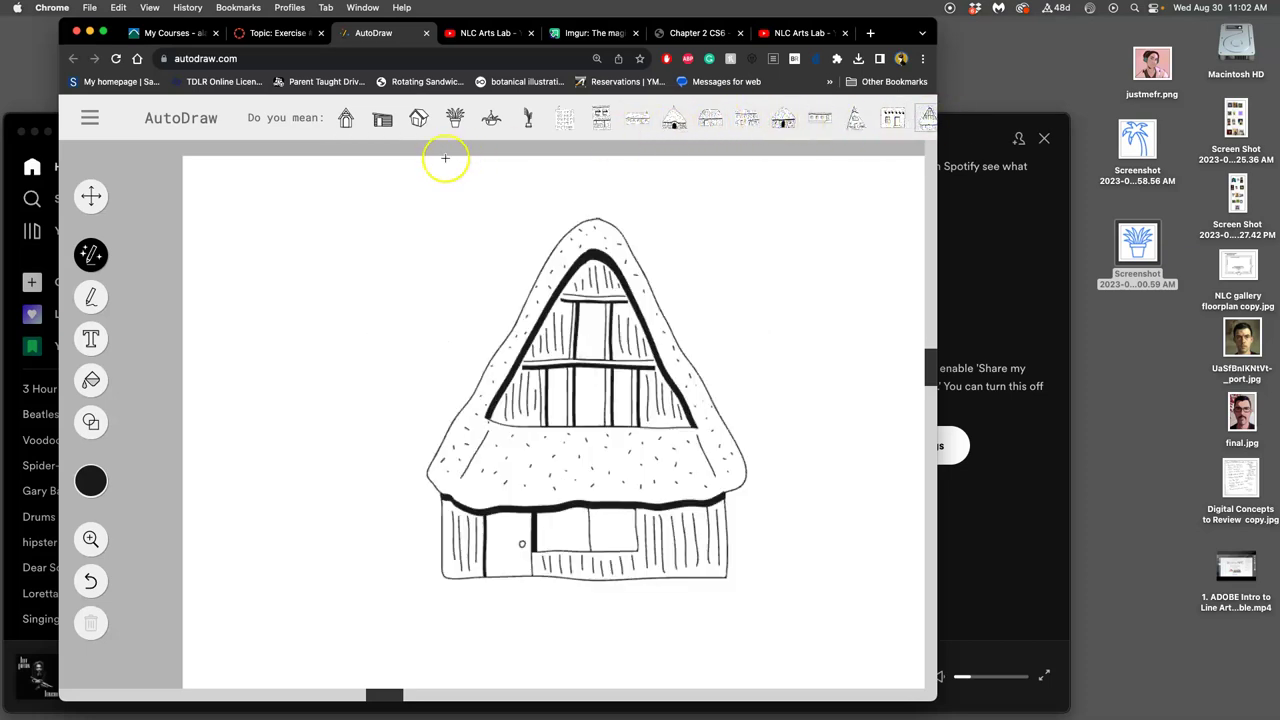
Try the brownstone, teepee, multi-storey and townhouse suggestions, settling on the chimney ranch house
drag(418, 132, 508, 130)
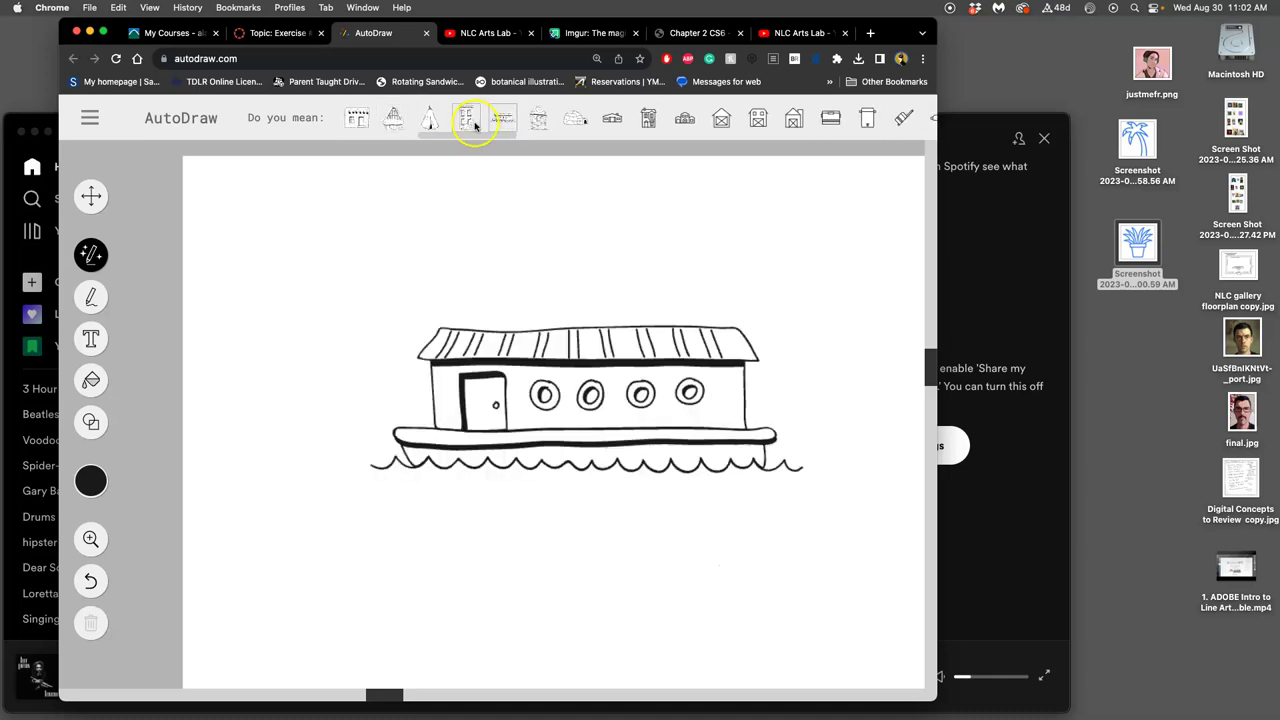
click(467, 118)
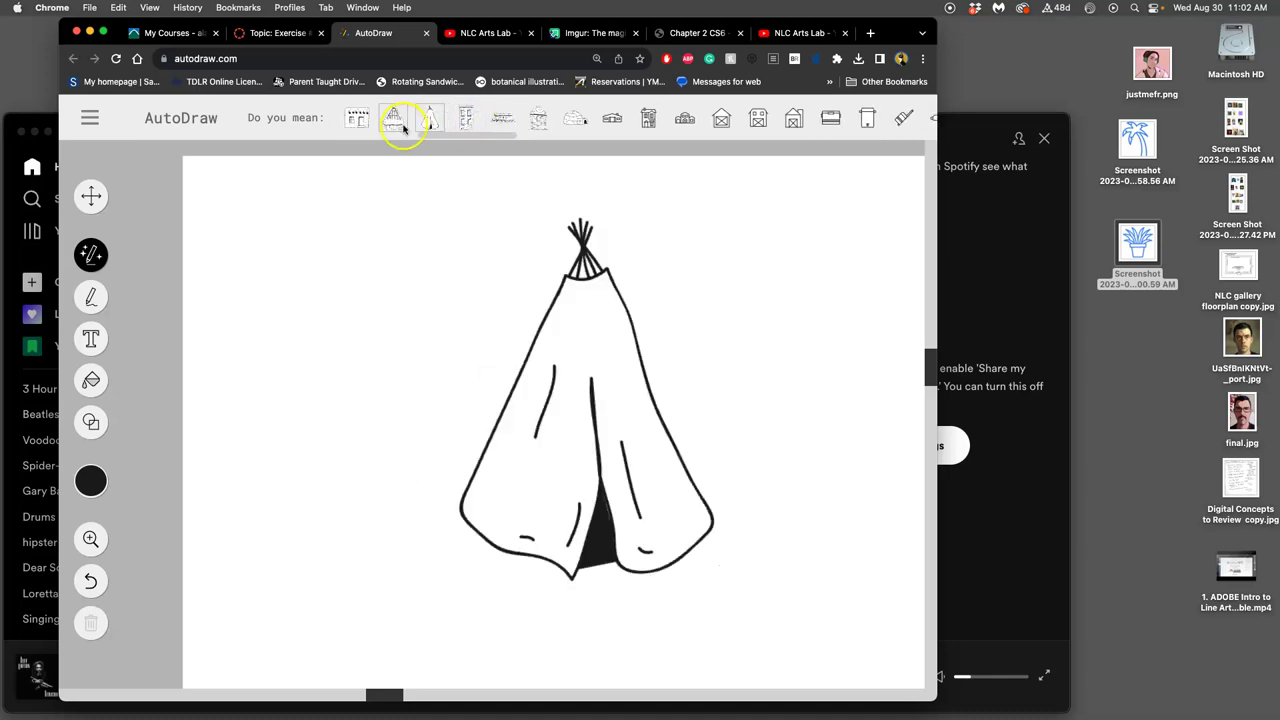
click(393, 122)
click(467, 138)
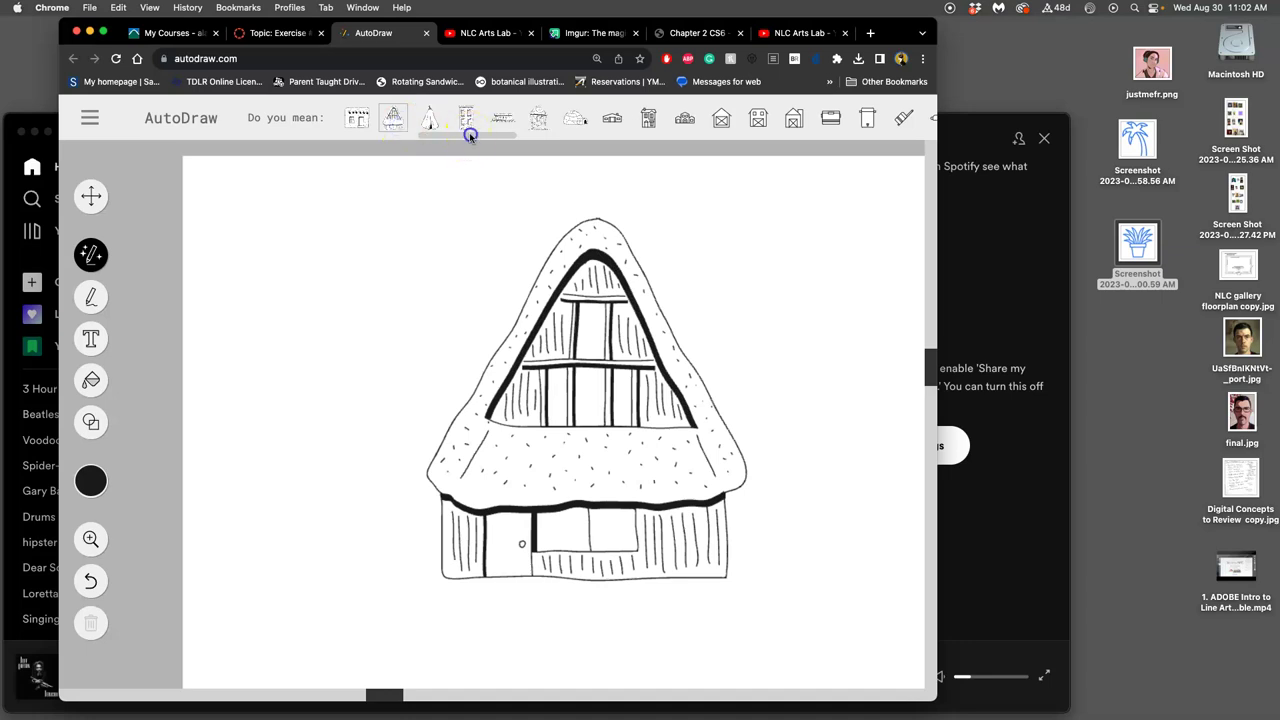
drag(469, 135, 391, 143)
click(584, 118)
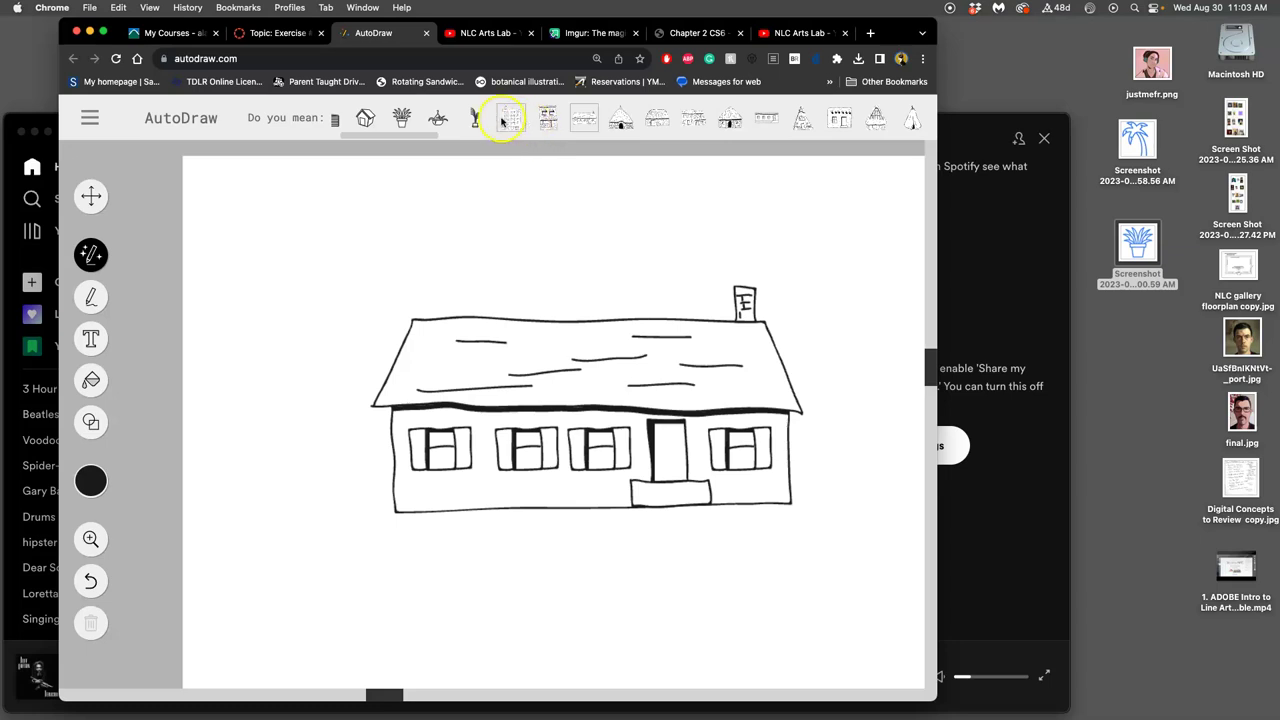
click(512, 124)
click(549, 120)
click(582, 119)
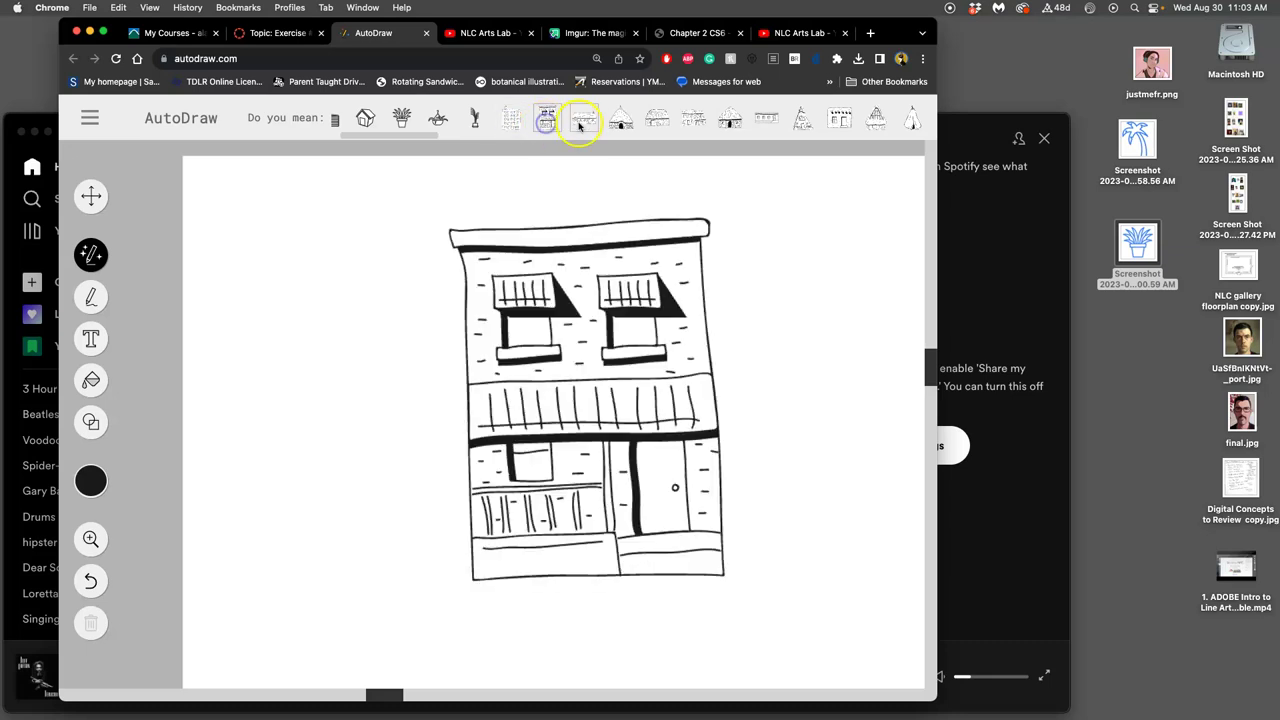
click(459, 122)
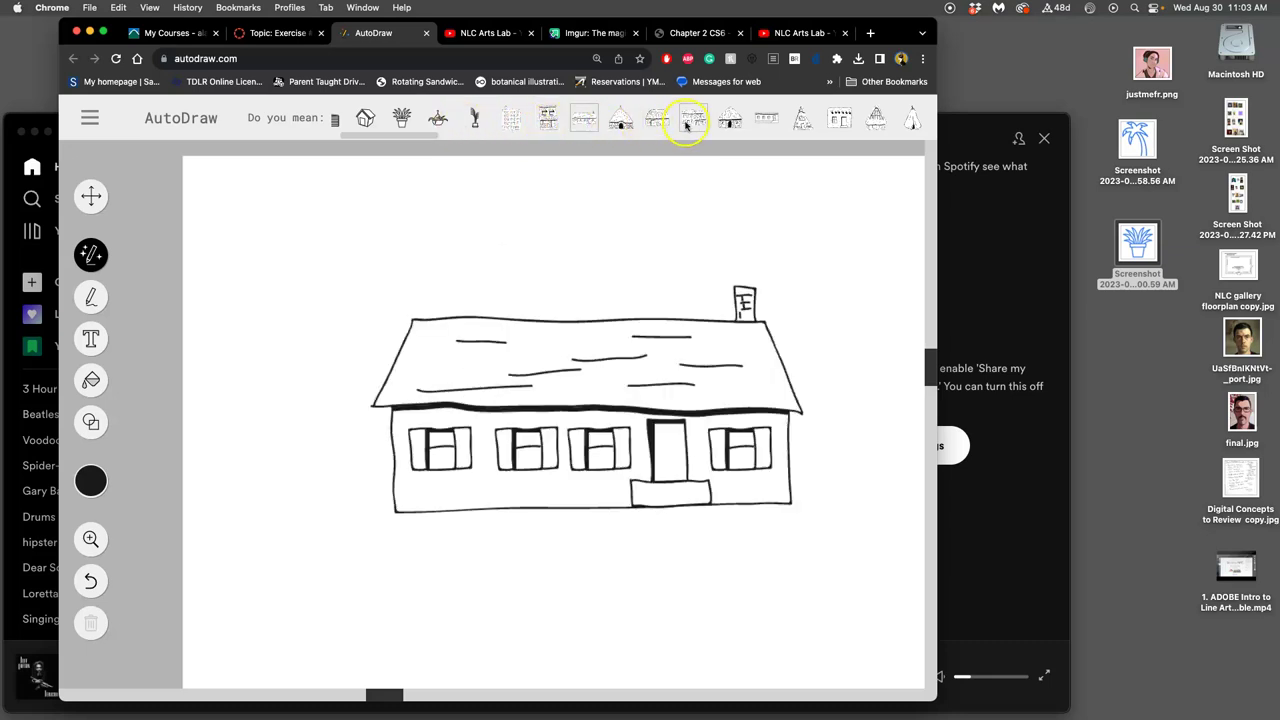
Swap in the round thatched hut, screenshot it to the desktop, and open pixabay.com
click(728, 120)
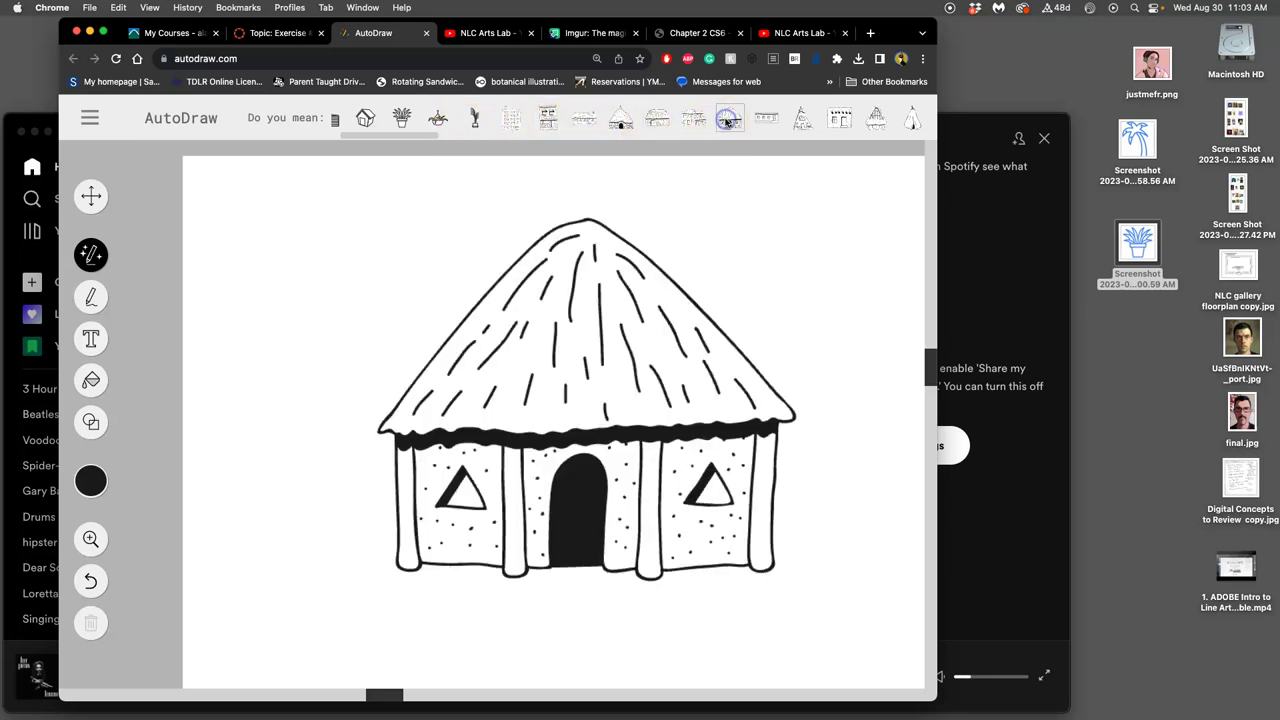
click(688, 195)
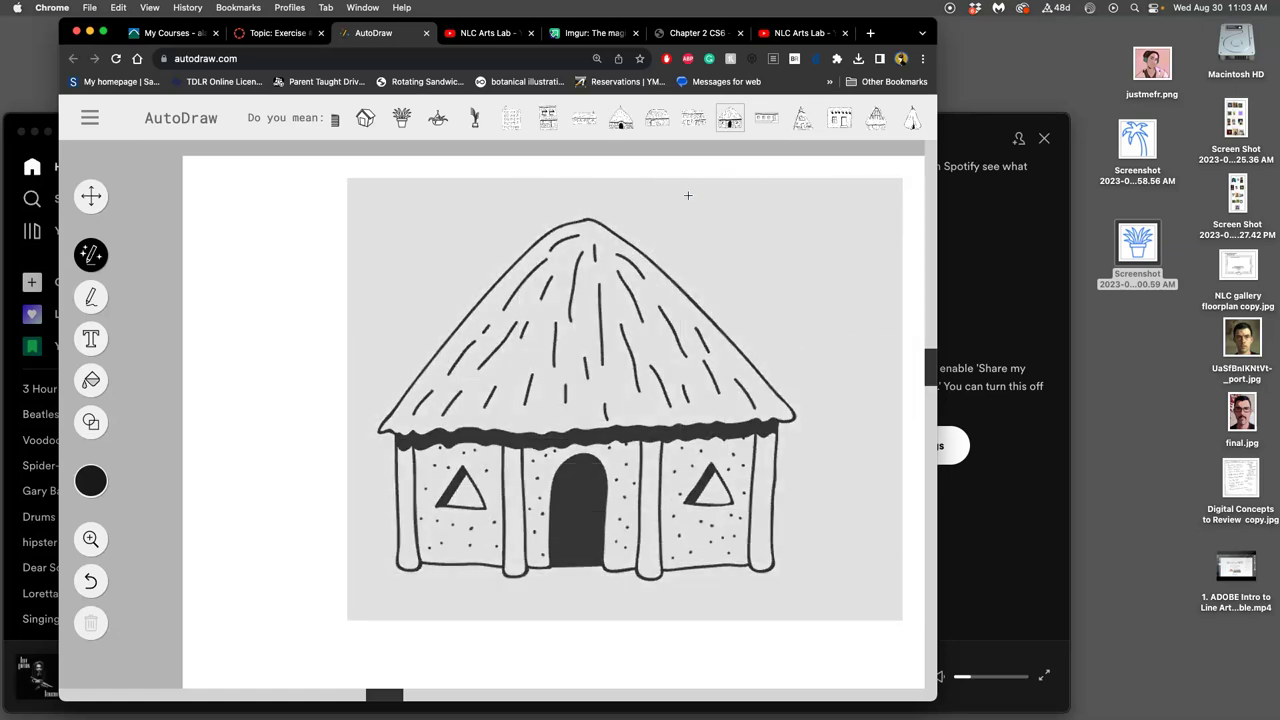
drag(688, 195, 826, 631)
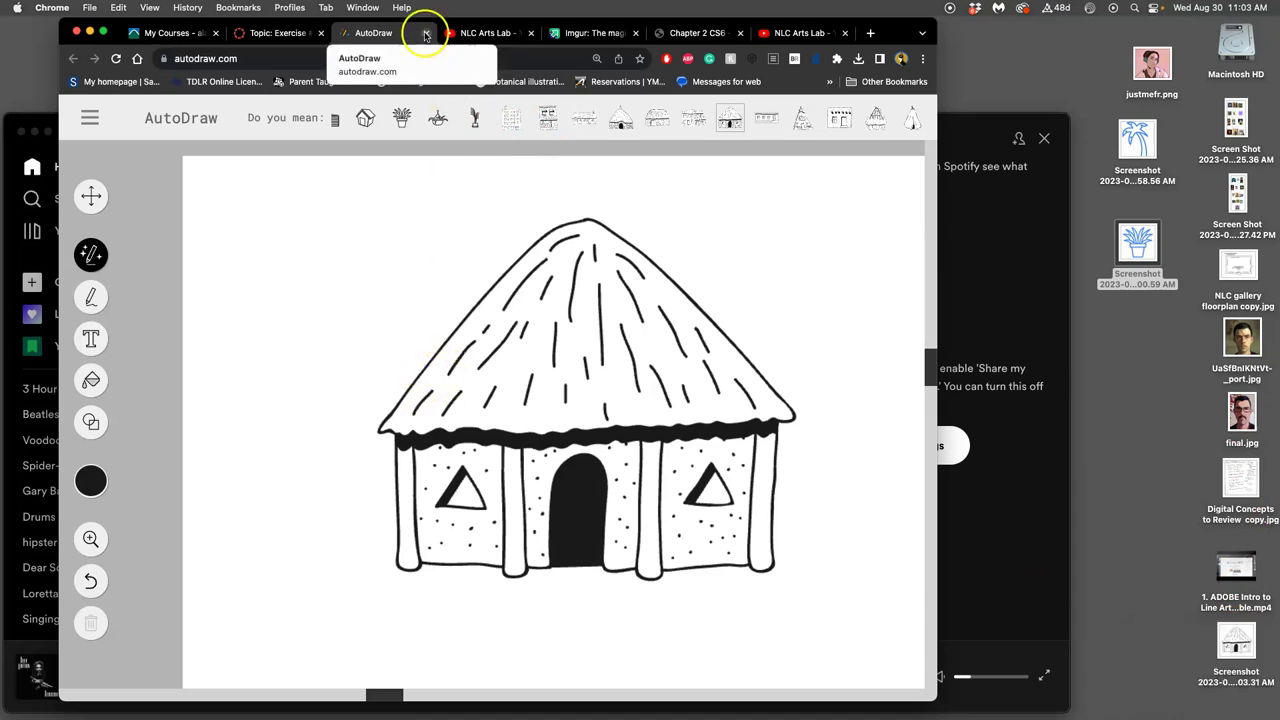
click(233, 40)
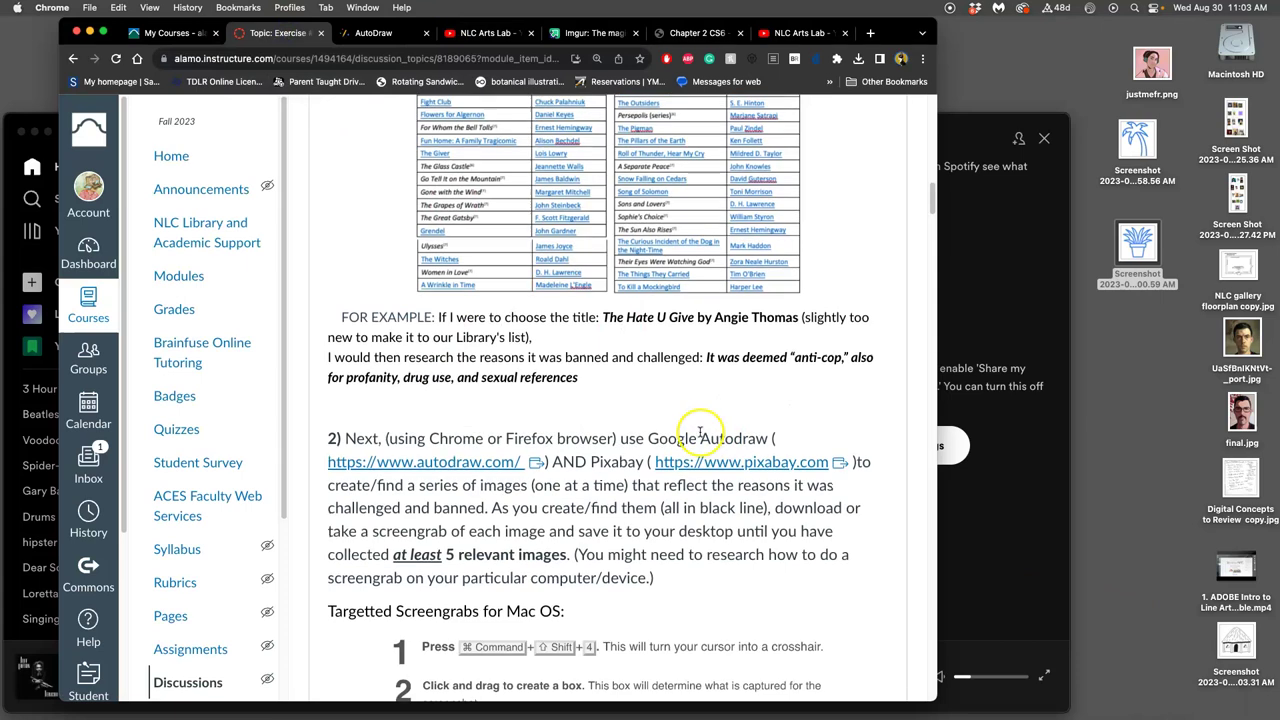
click(764, 396)
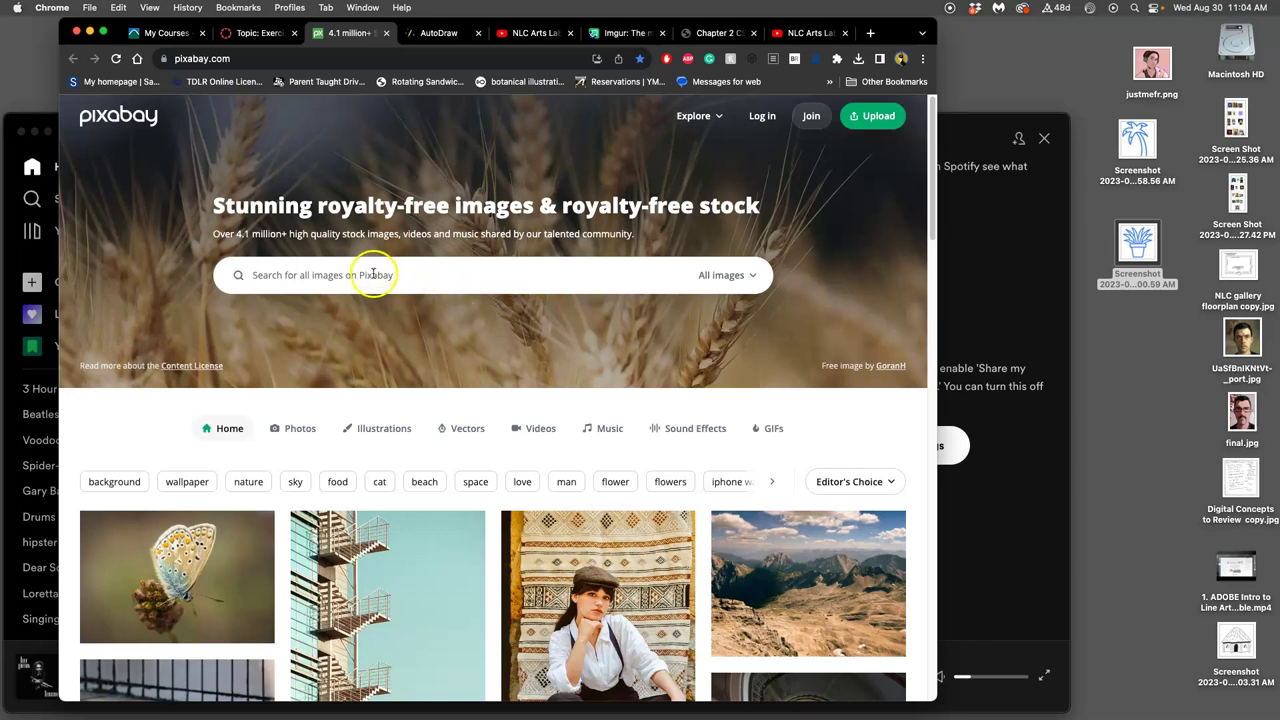
Log in with the saved account details and go to the account's My media page
click(763, 118)
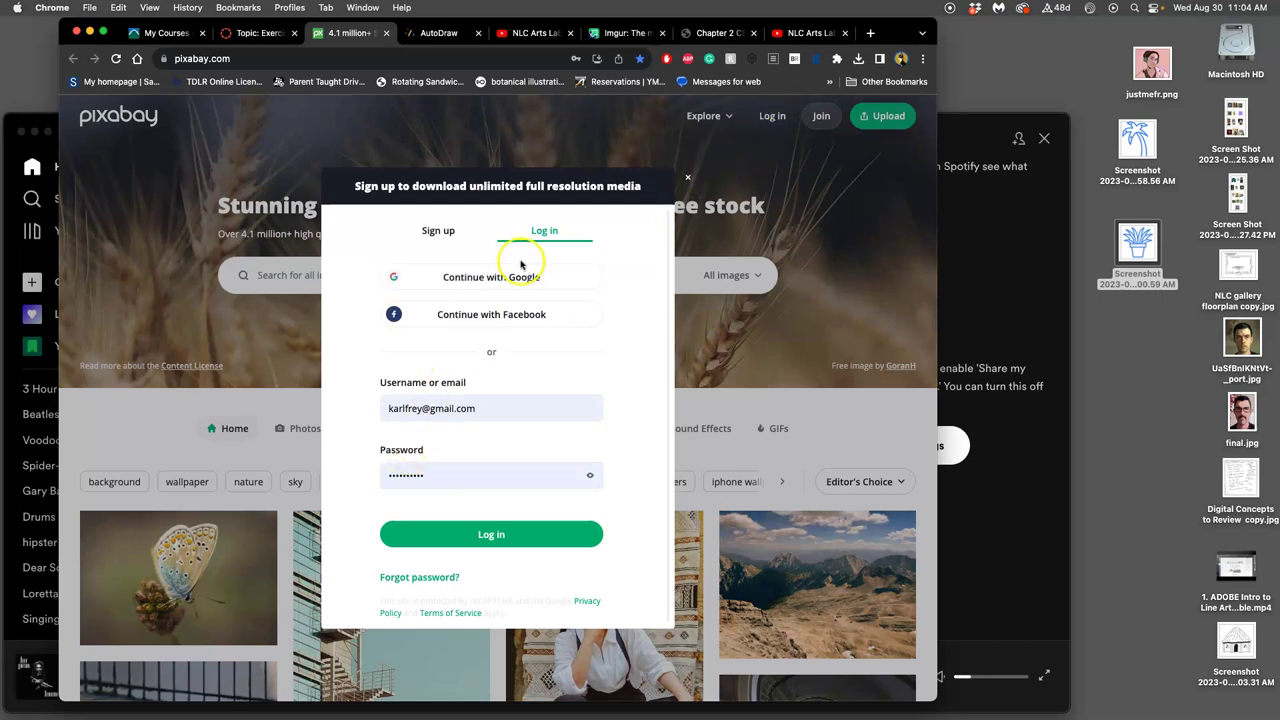
click(523, 534)
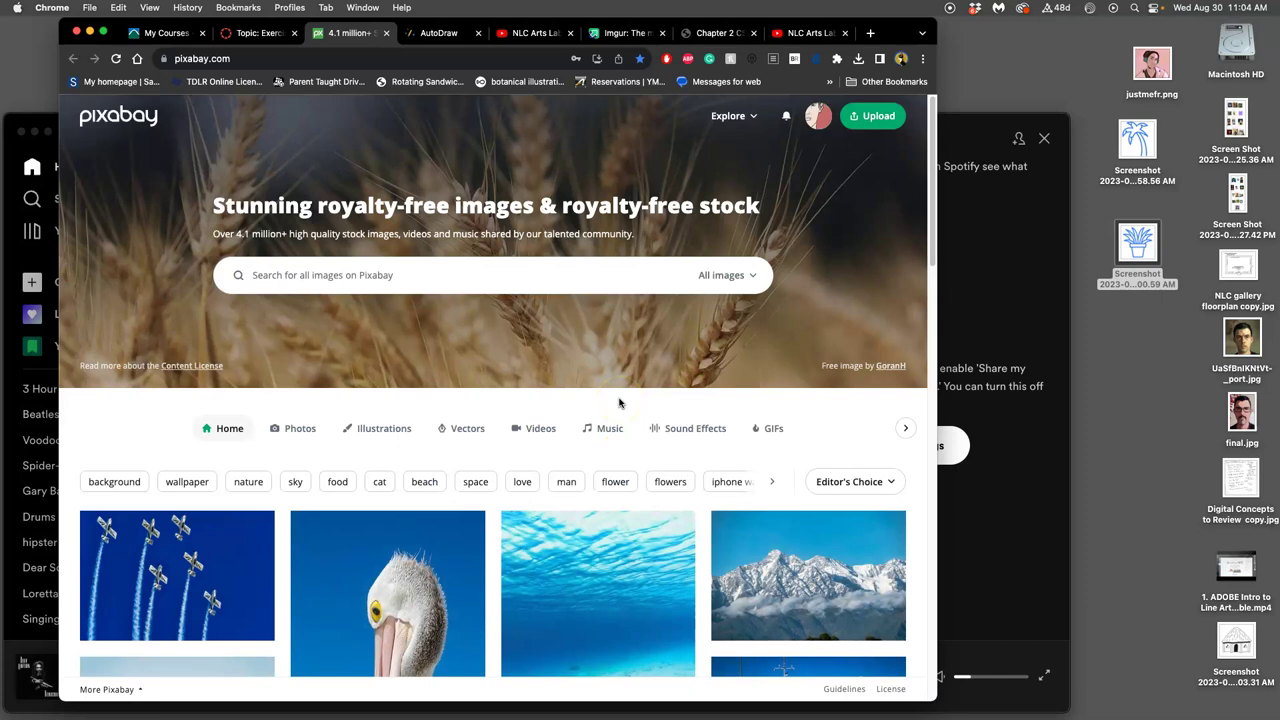
click(817, 116)
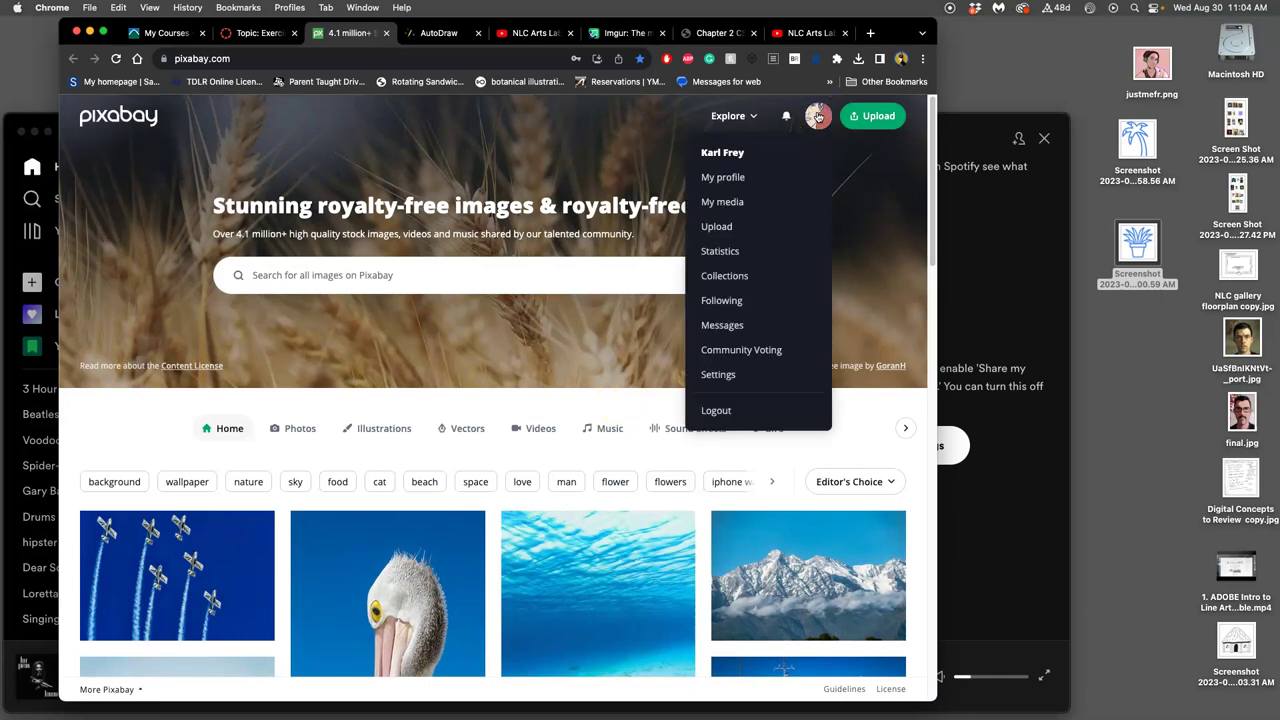
click(817, 116)
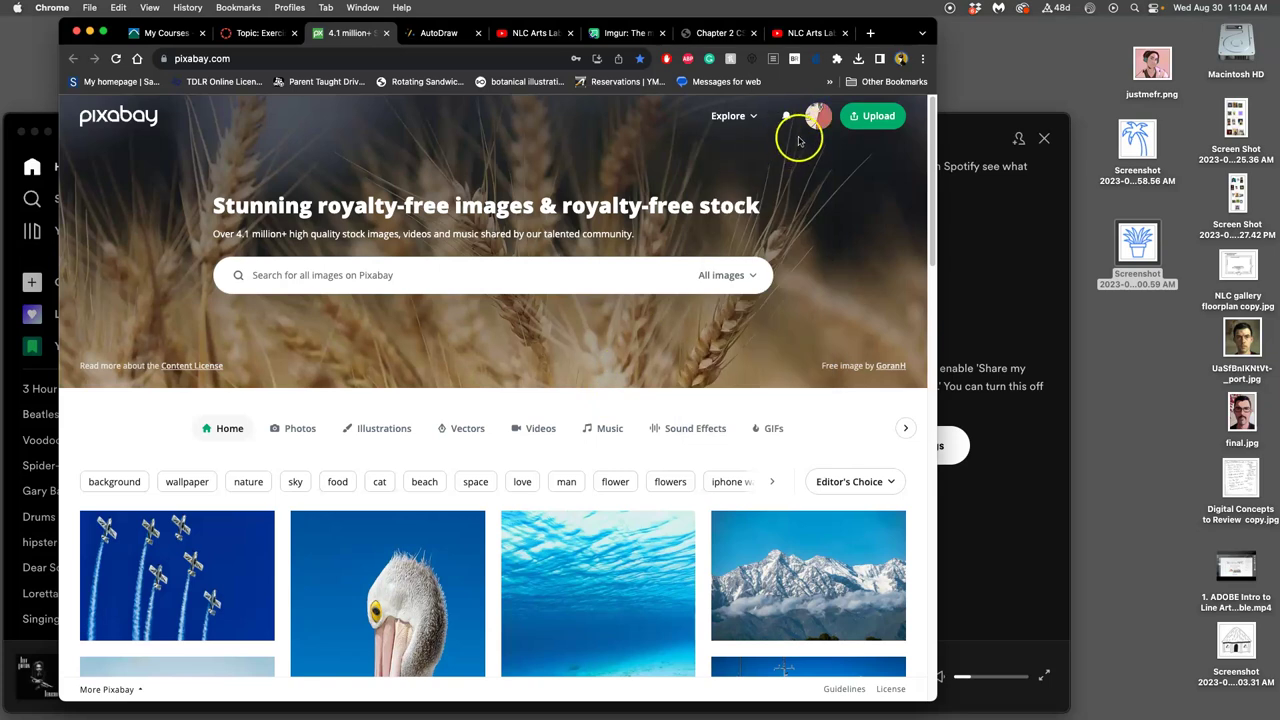
click(817, 117)
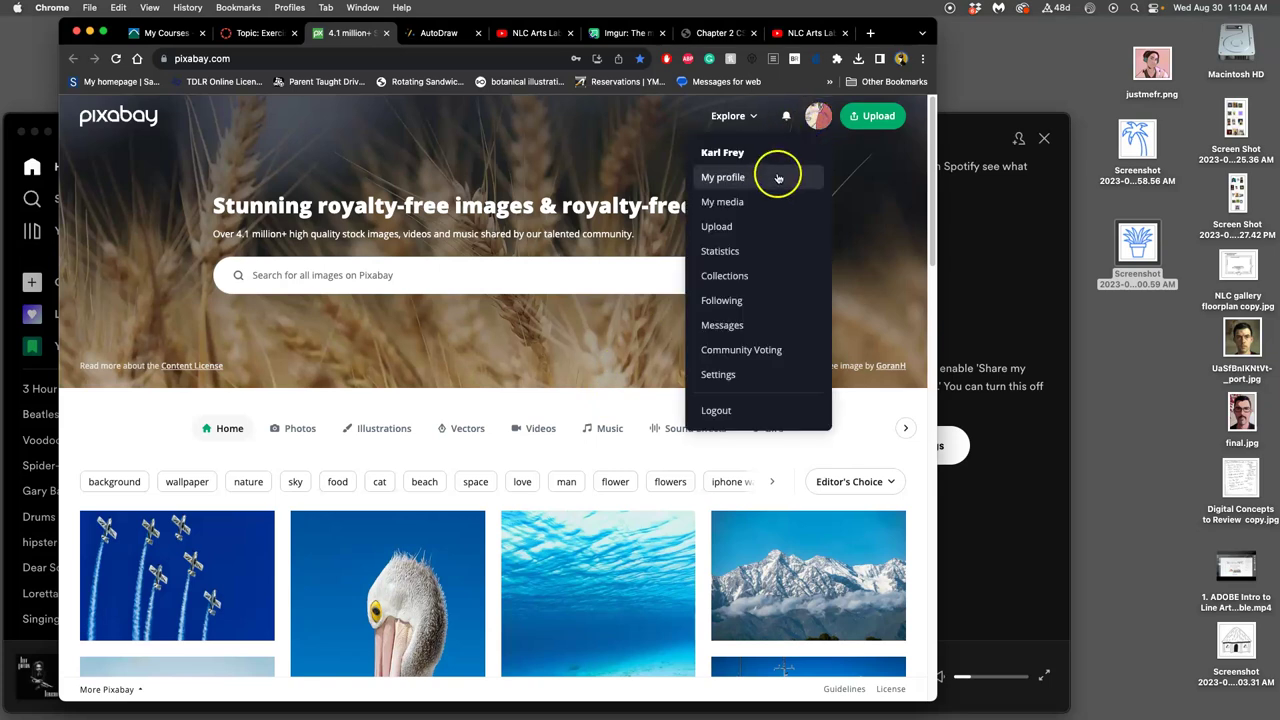
click(726, 201)
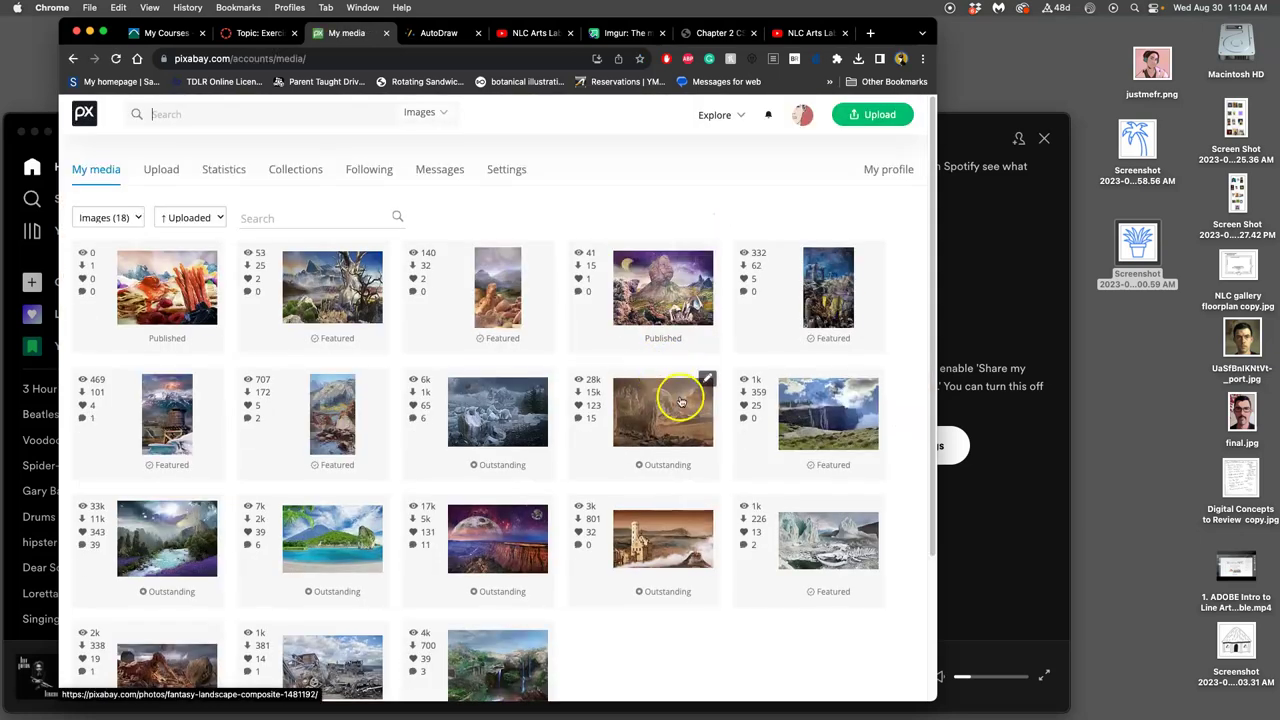
click(806, 120)
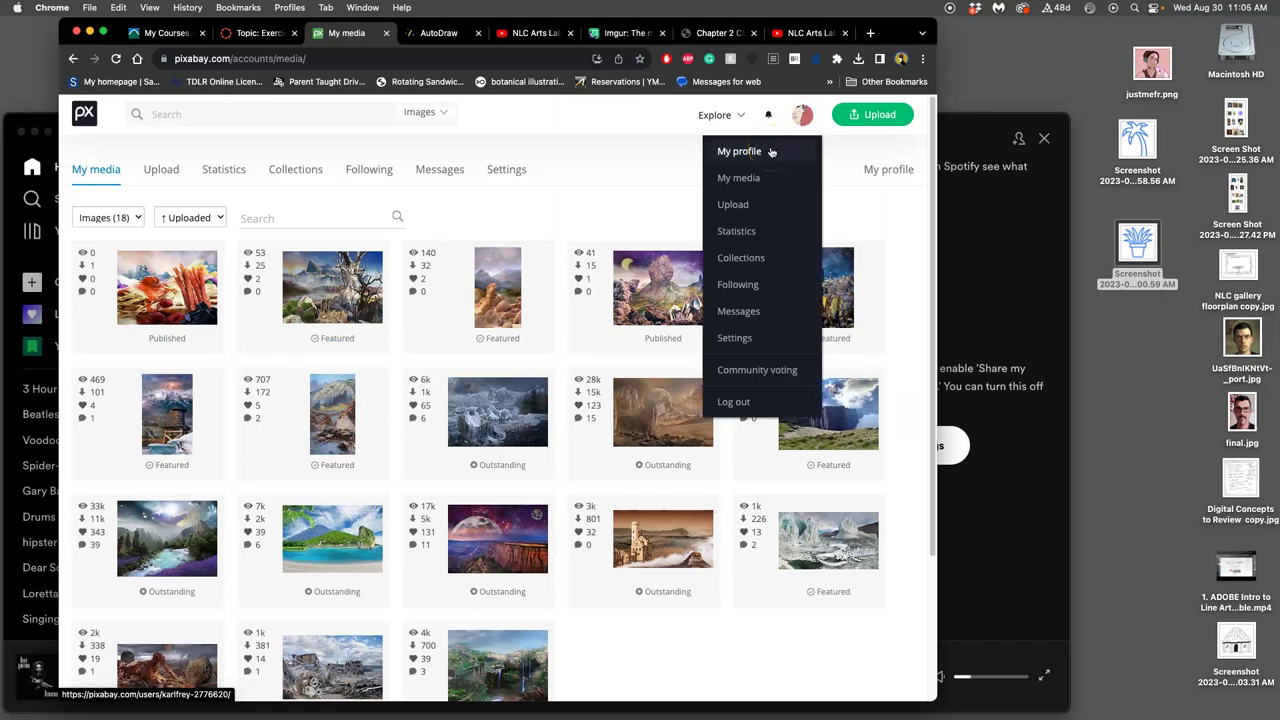
click(609, 180)
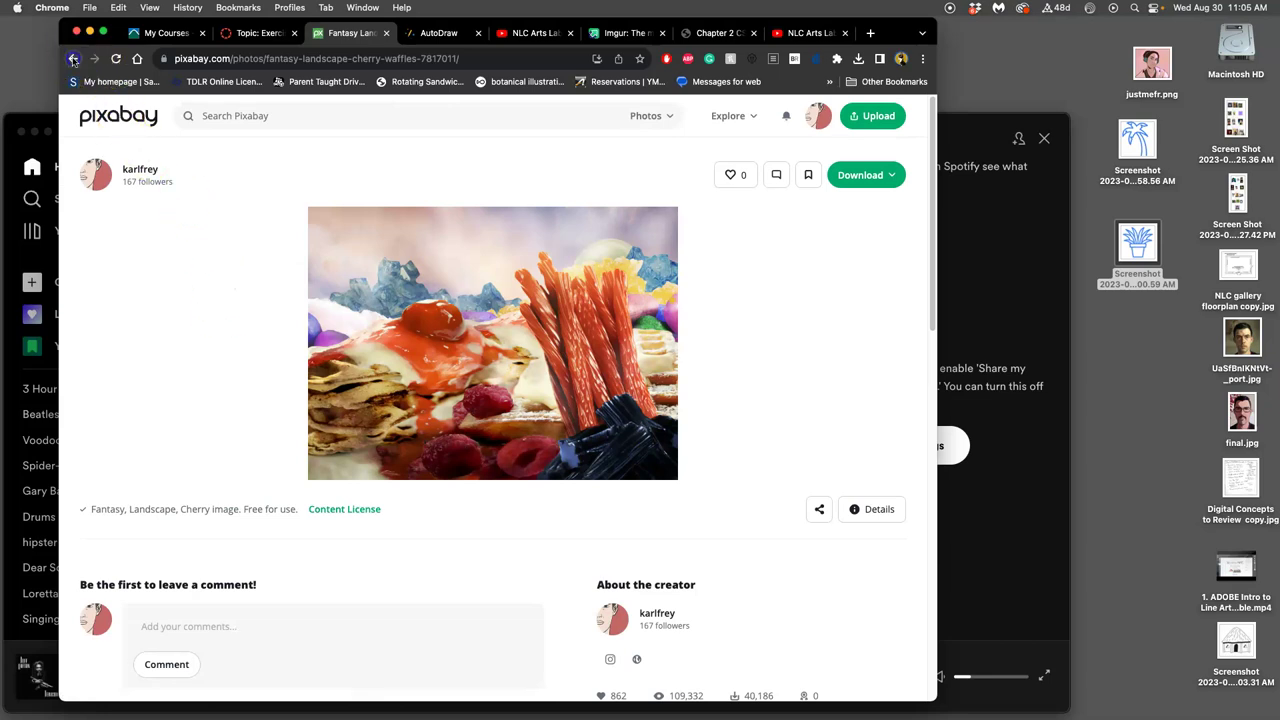
click(72, 59)
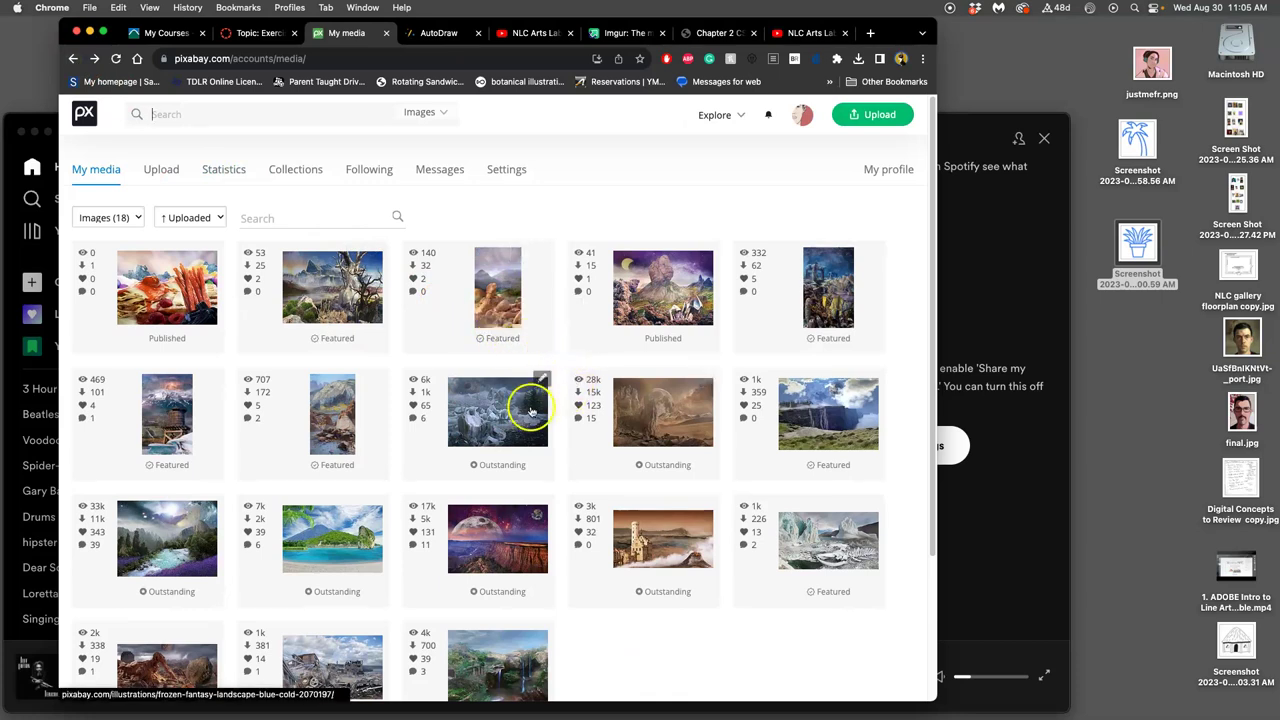
click(512, 408)
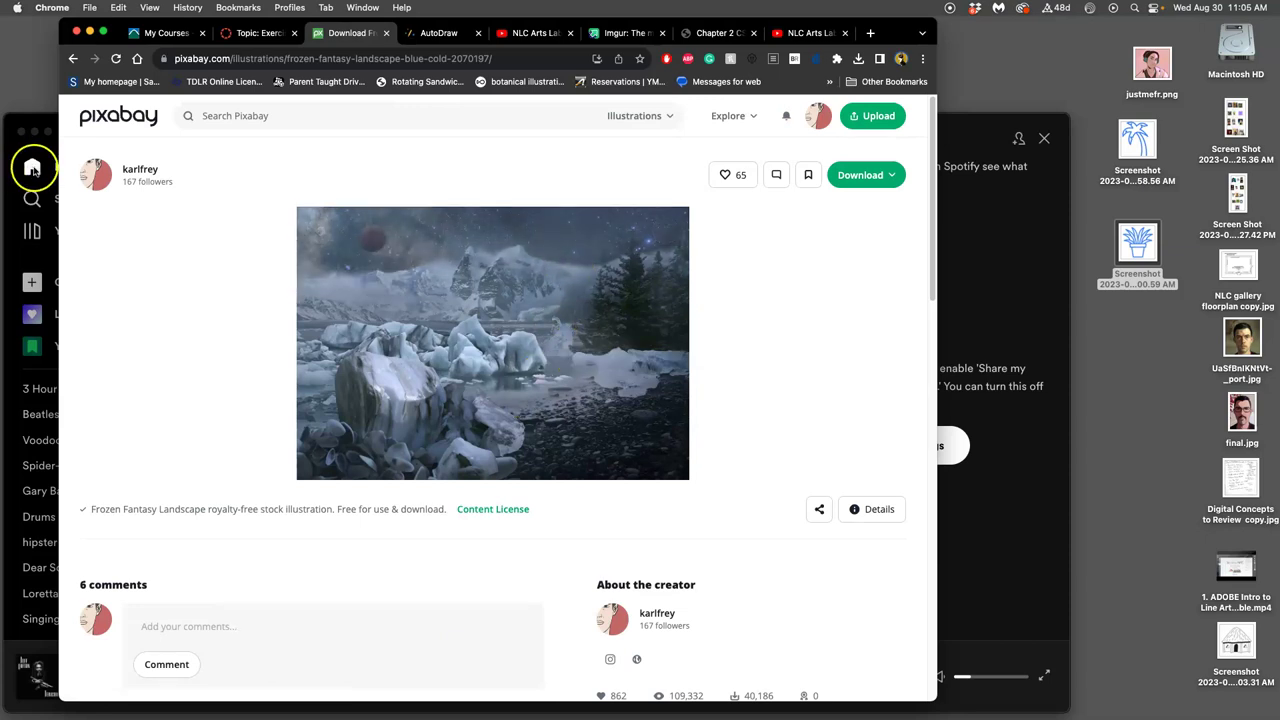
click(72, 58)
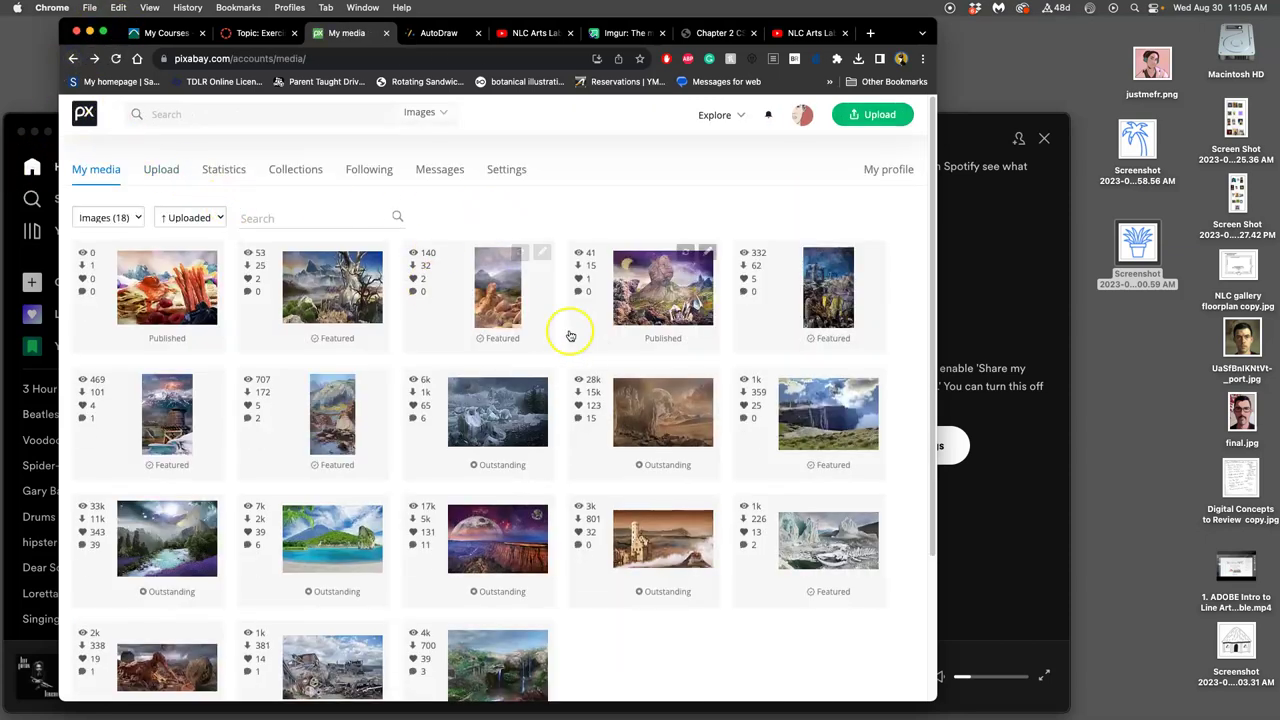
click(485, 401)
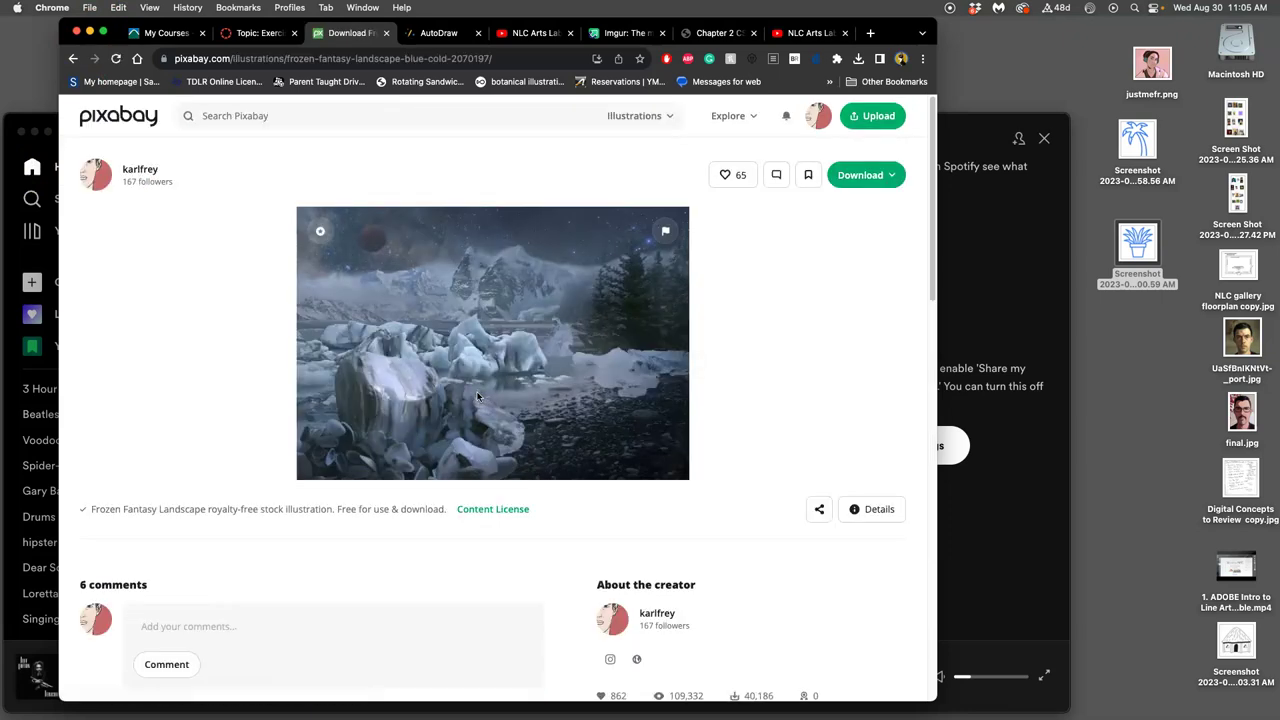
scroll(198, 583, down, 3)
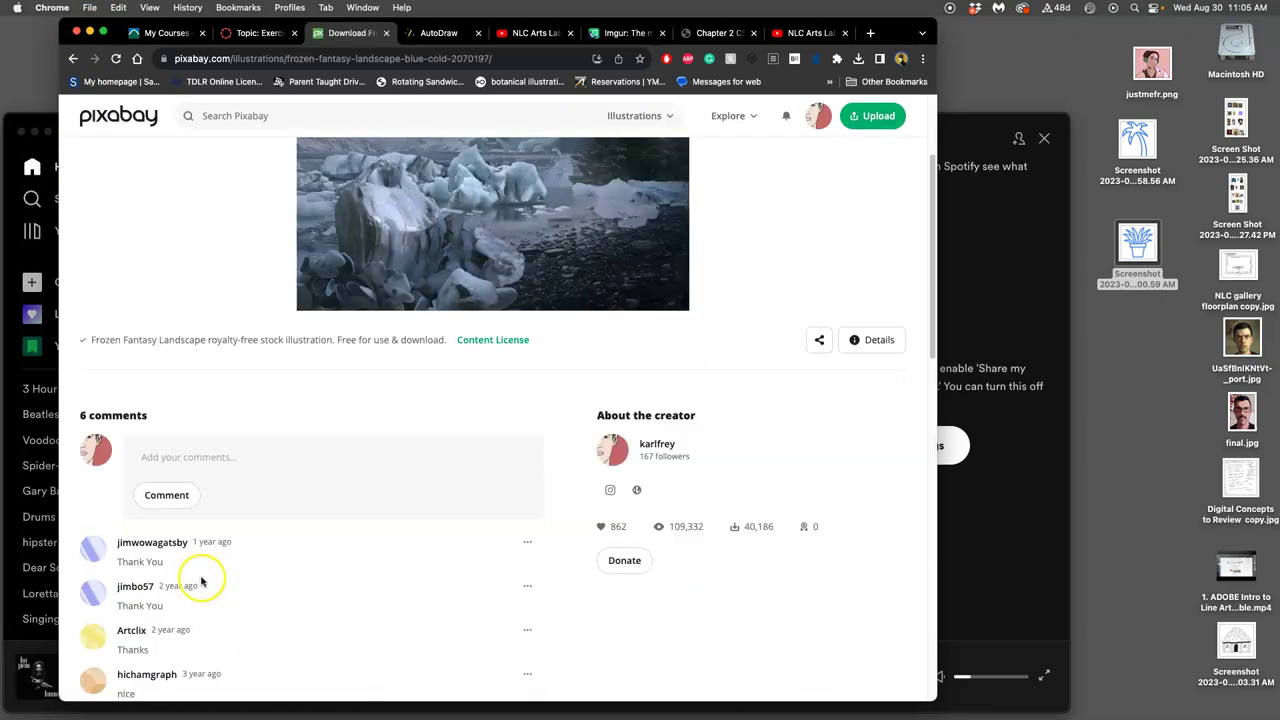
scroll(200, 580, down, 8)
scroll(200, 580, up, 10)
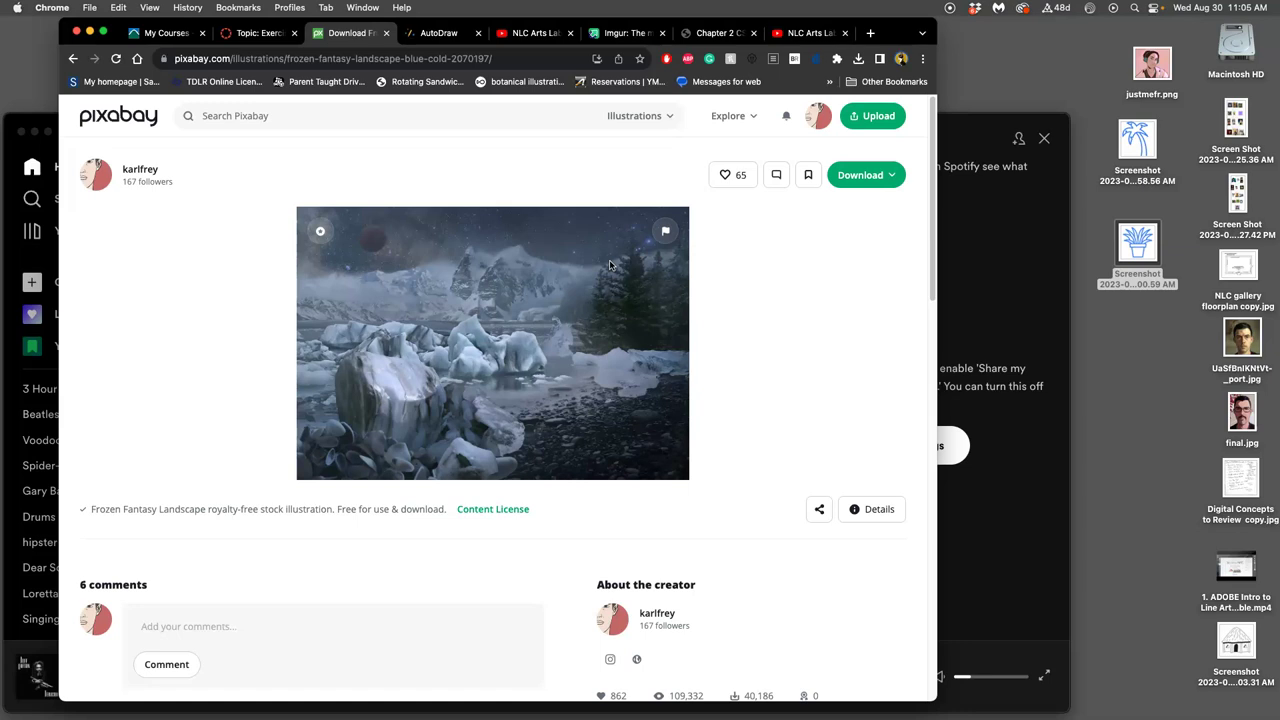
click(608, 260)
click(73, 58)
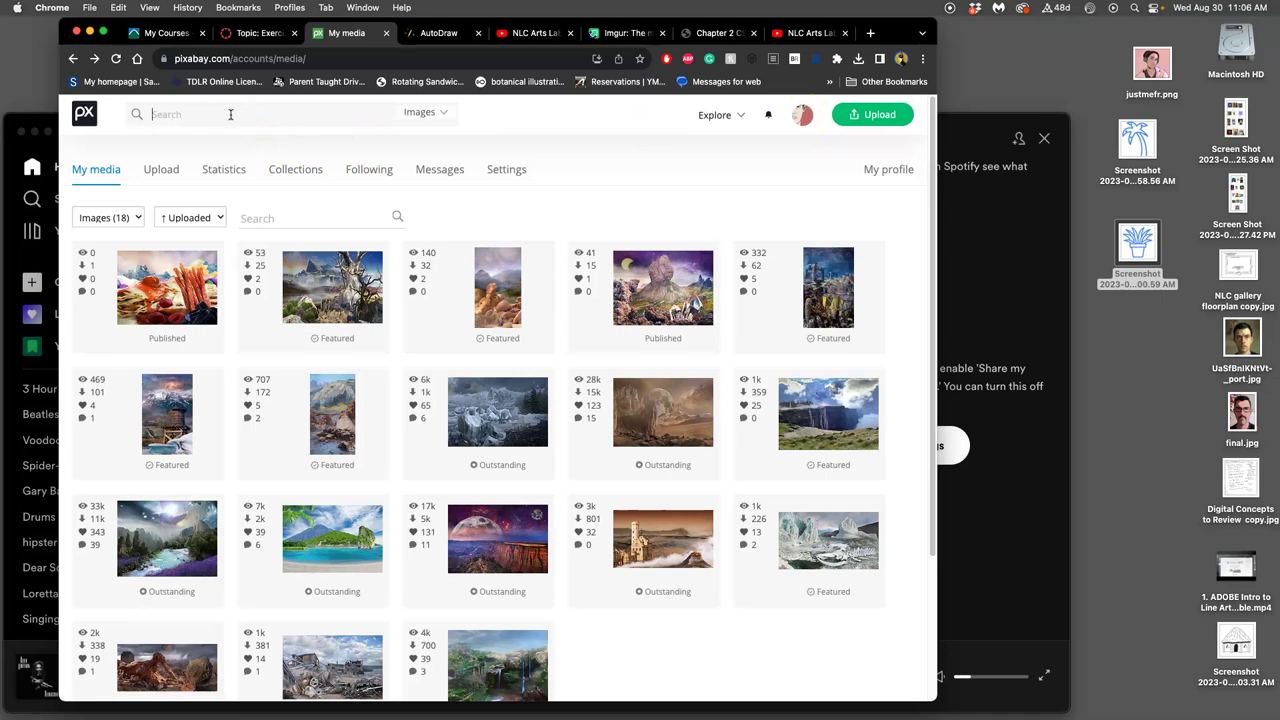
Search Pixabay for 'thatch hut' and limit the results to Illustrations
text(thatch hut)
key(Return)
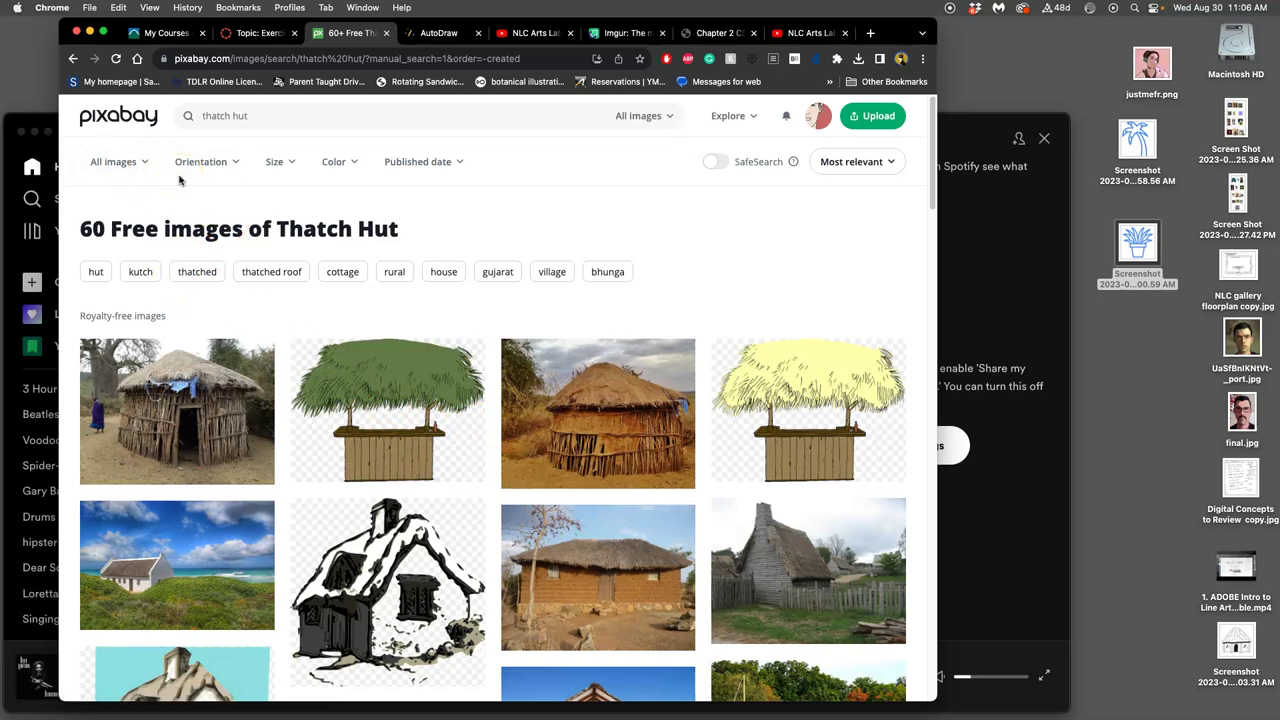
click(155, 178)
click(139, 164)
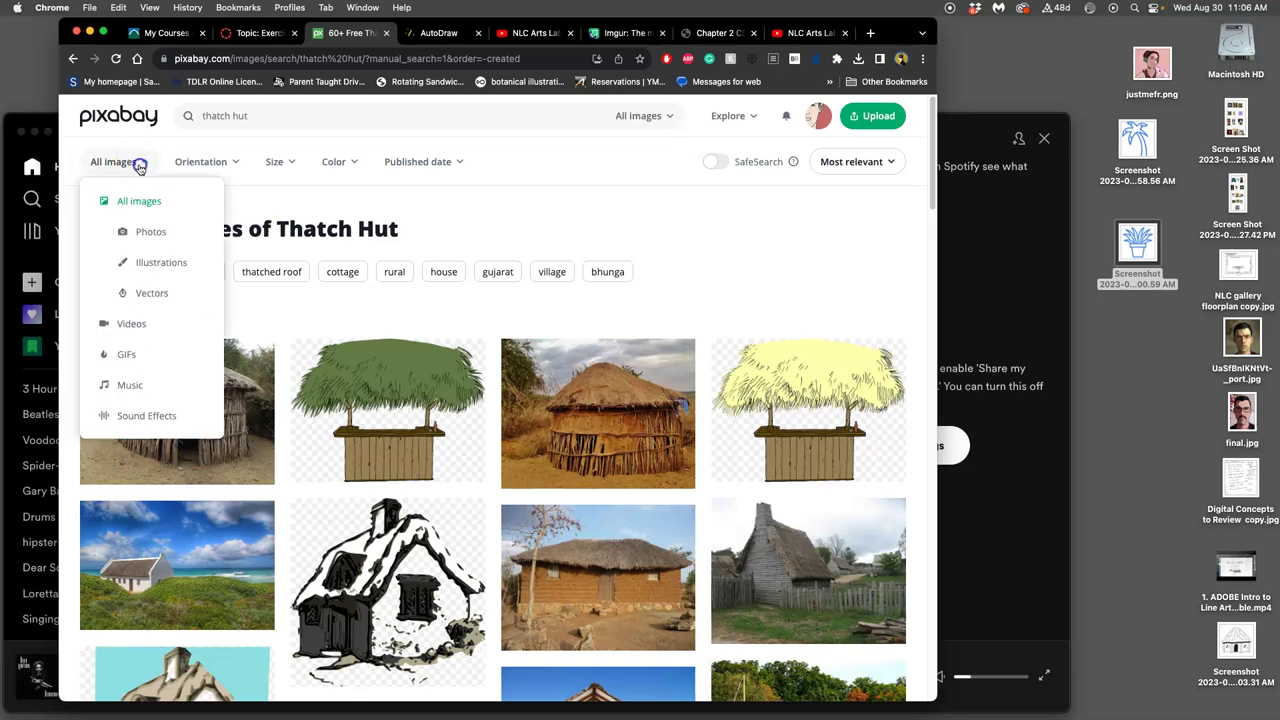
click(139, 204)
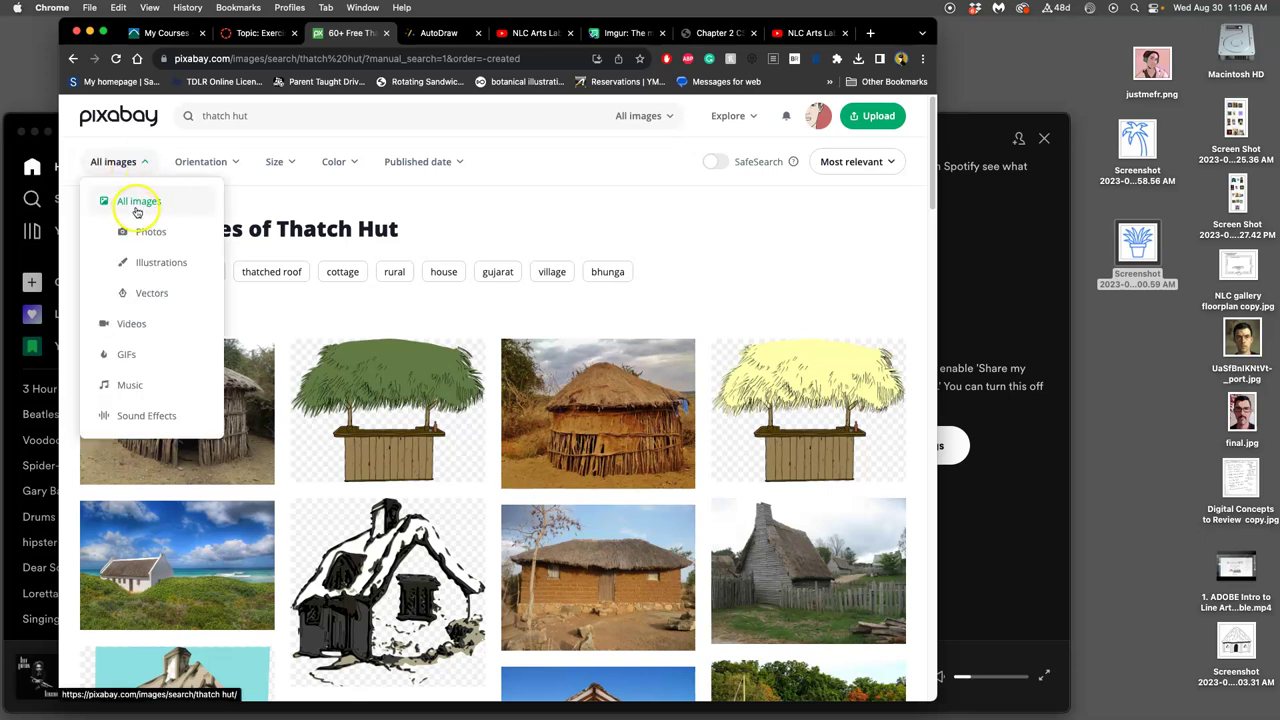
click(160, 262)
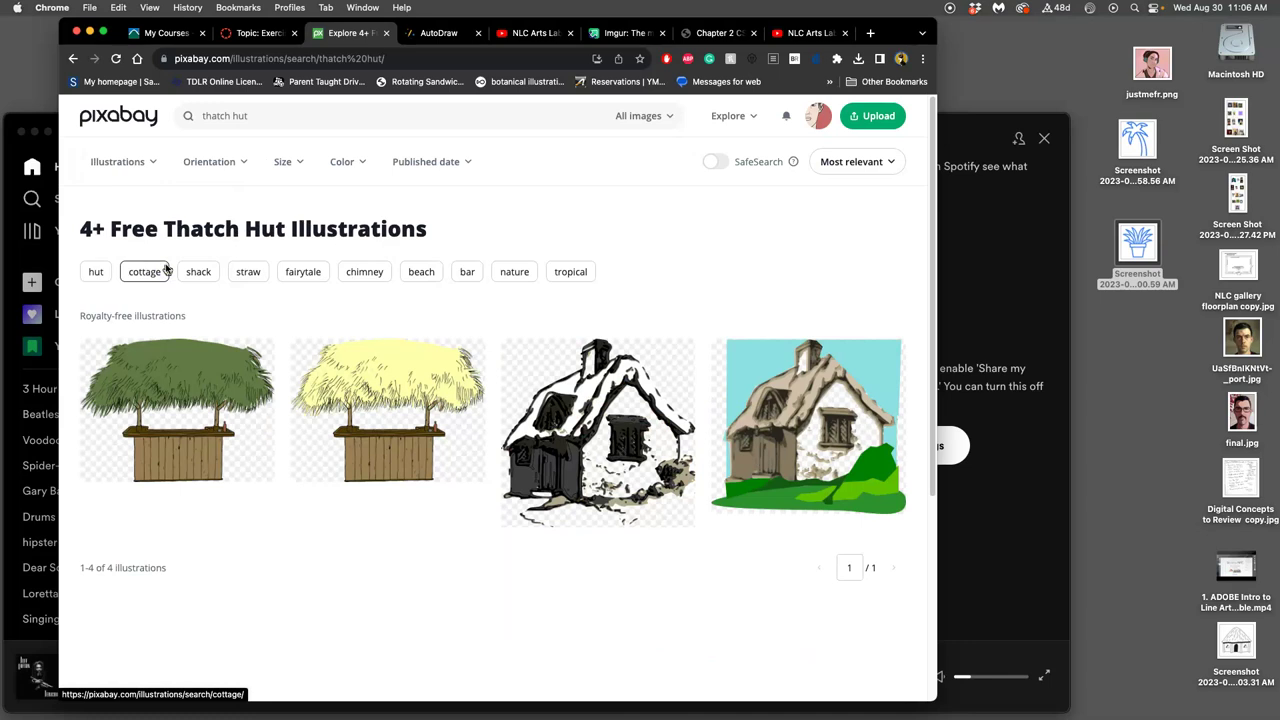
Apply the Black and white colour filter and shorten the search from 'thatch hut' to 'hut'
click(357, 167)
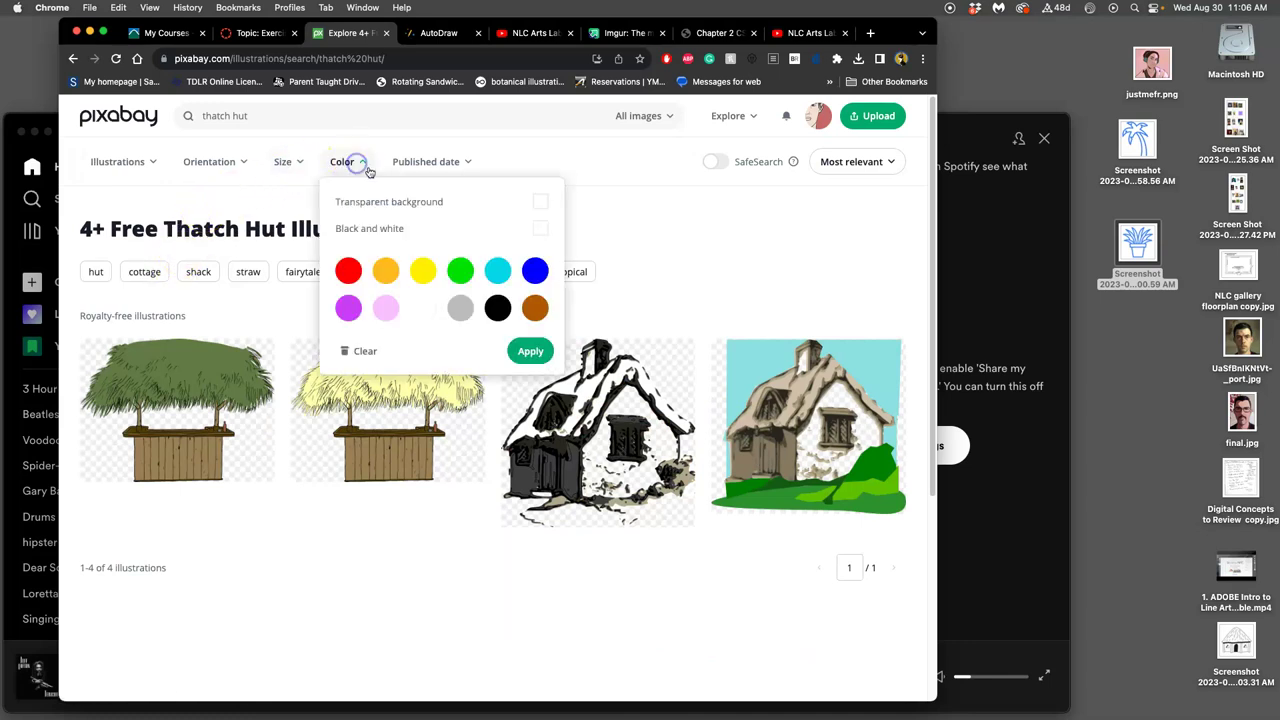
click(538, 230)
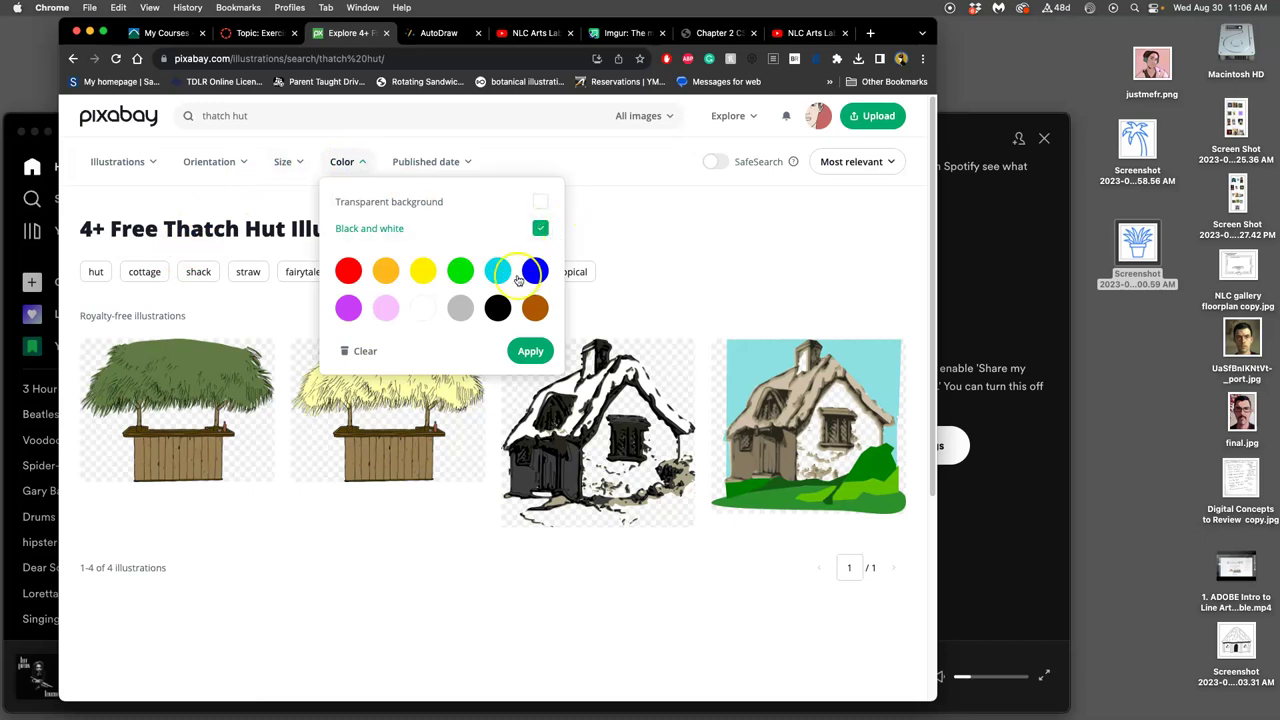
click(530, 351)
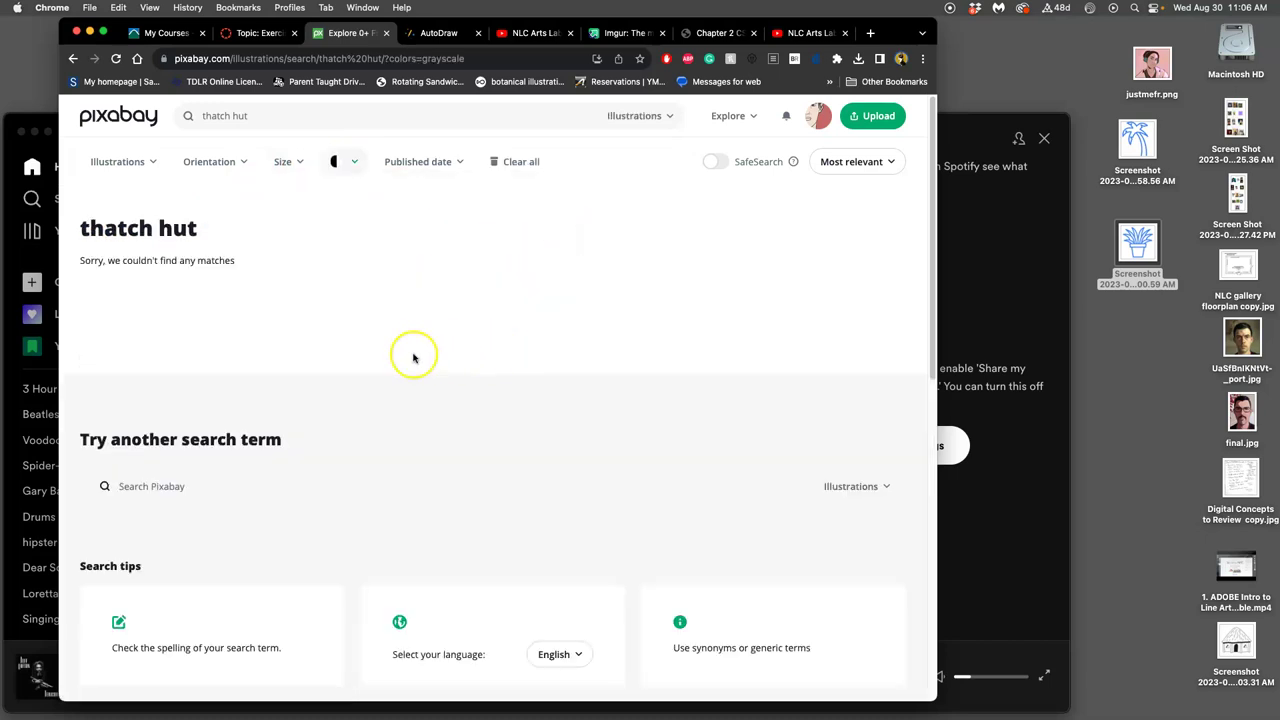
click(232, 115)
drag(232, 115, 185, 118)
key(BackSpace)
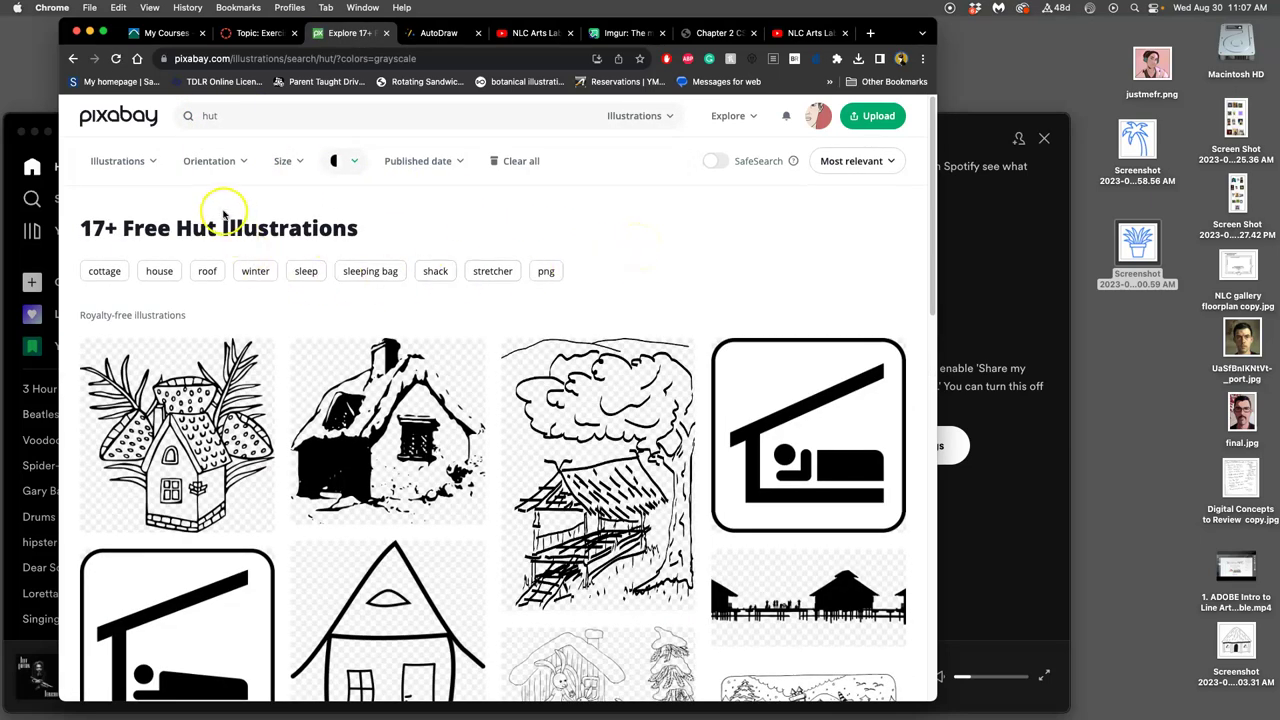
Browse the black-and-white hut results and open the House Mushrooms Herbs line drawing
click(290, 162)
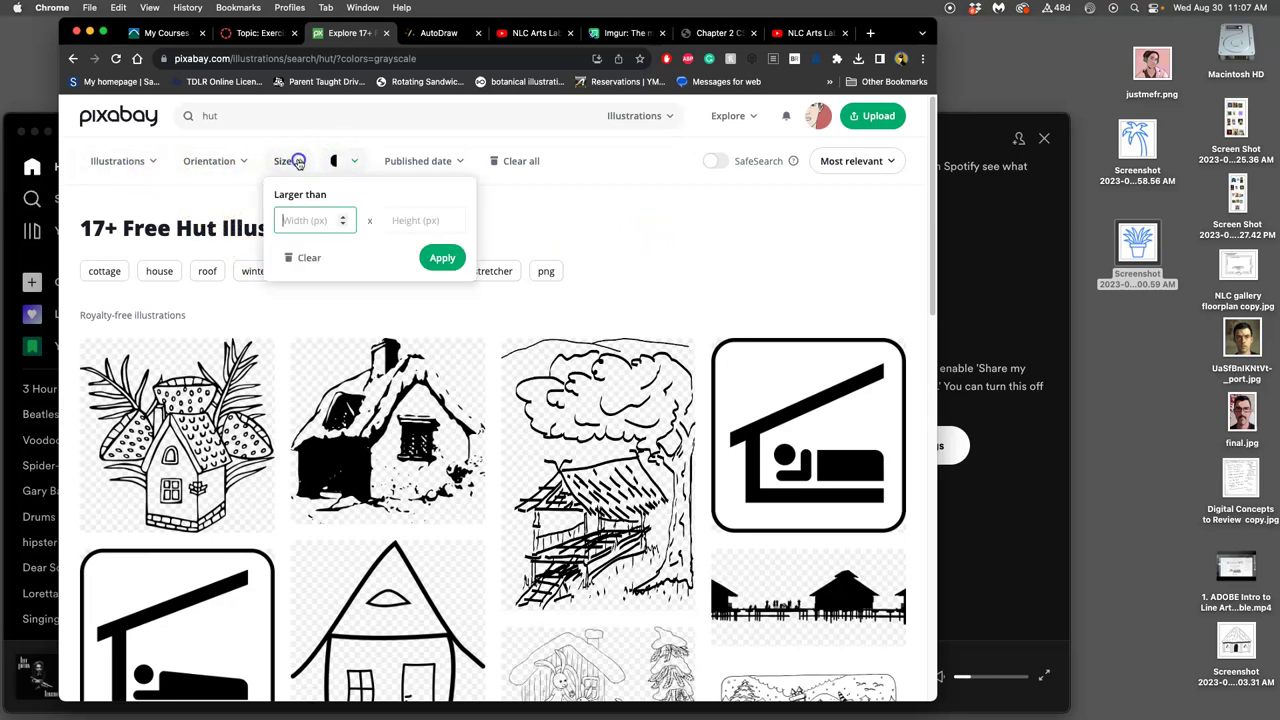
click(298, 163)
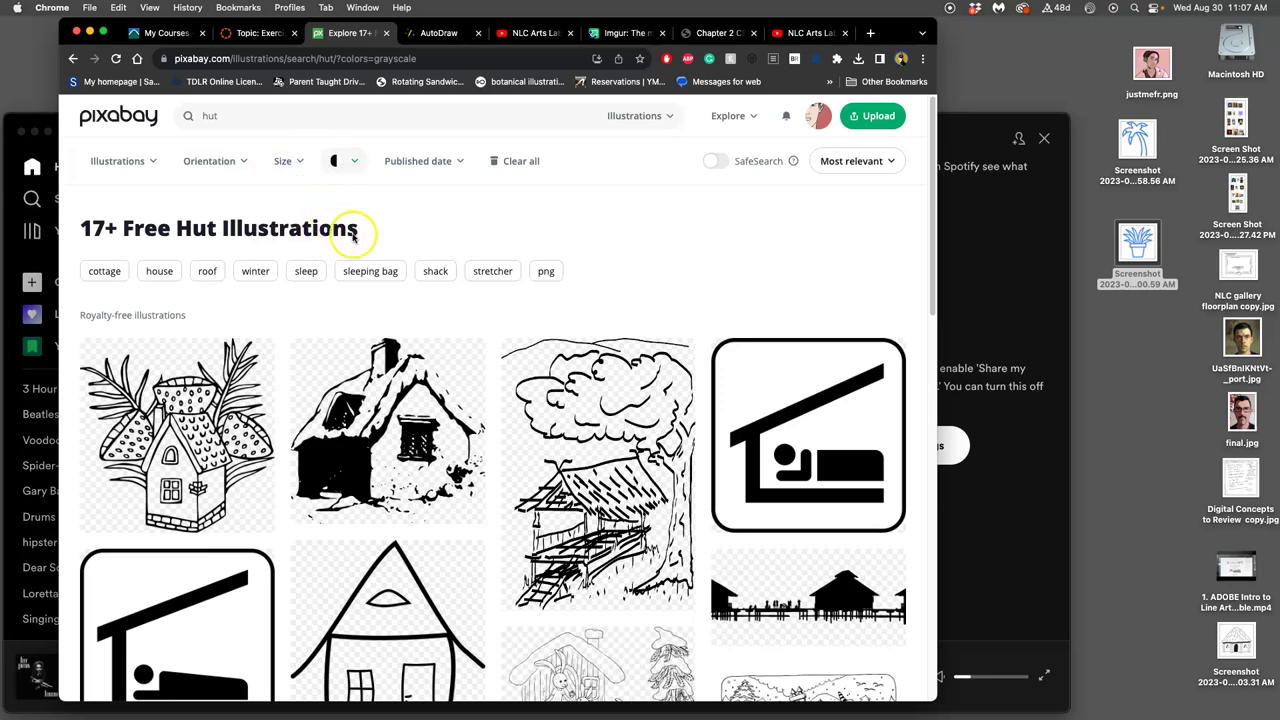
scroll(458, 302, down, 5)
scroll(462, 308, down, 3)
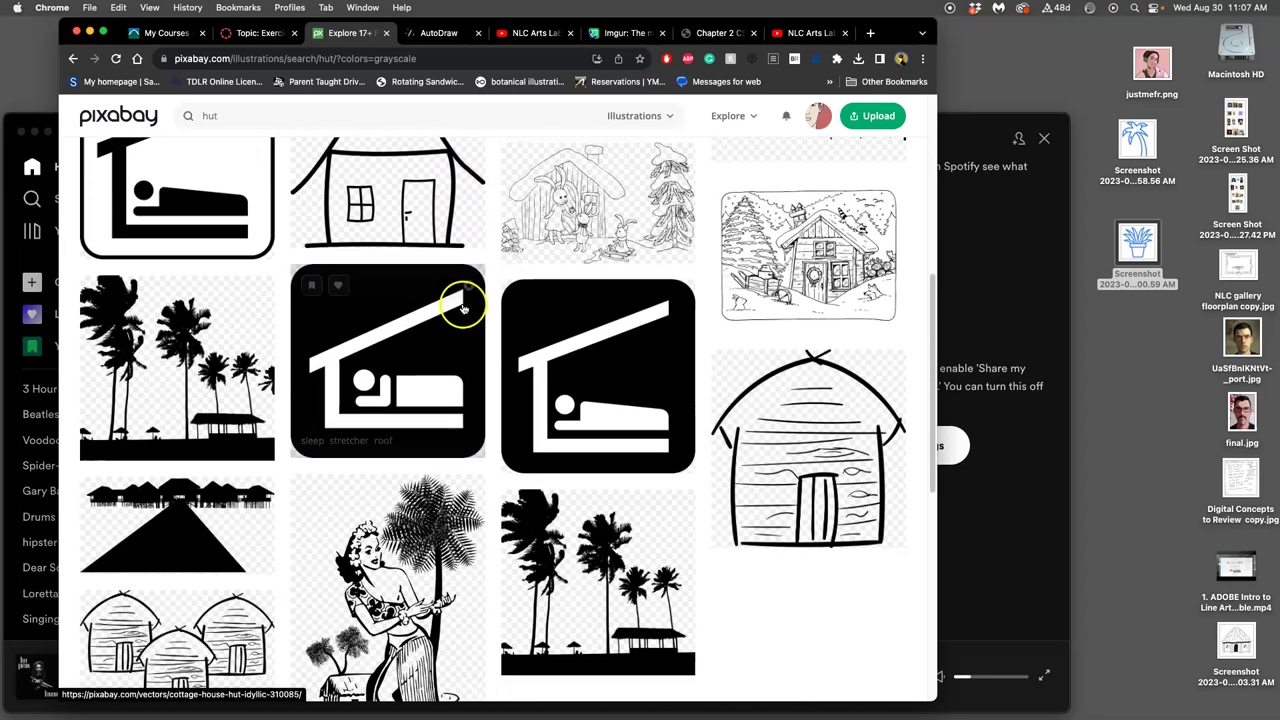
scroll(465, 308, up, 8)
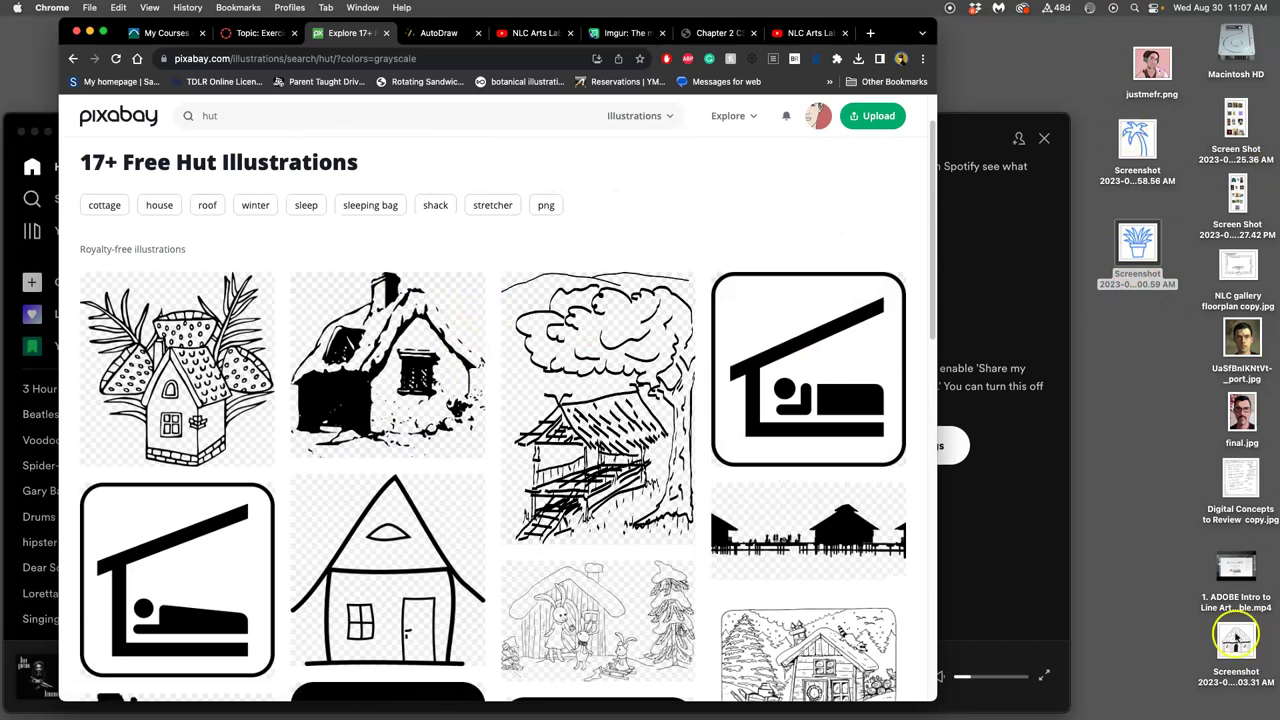
scroll(467, 247, down, 3)
scroll(467, 247, down, 8)
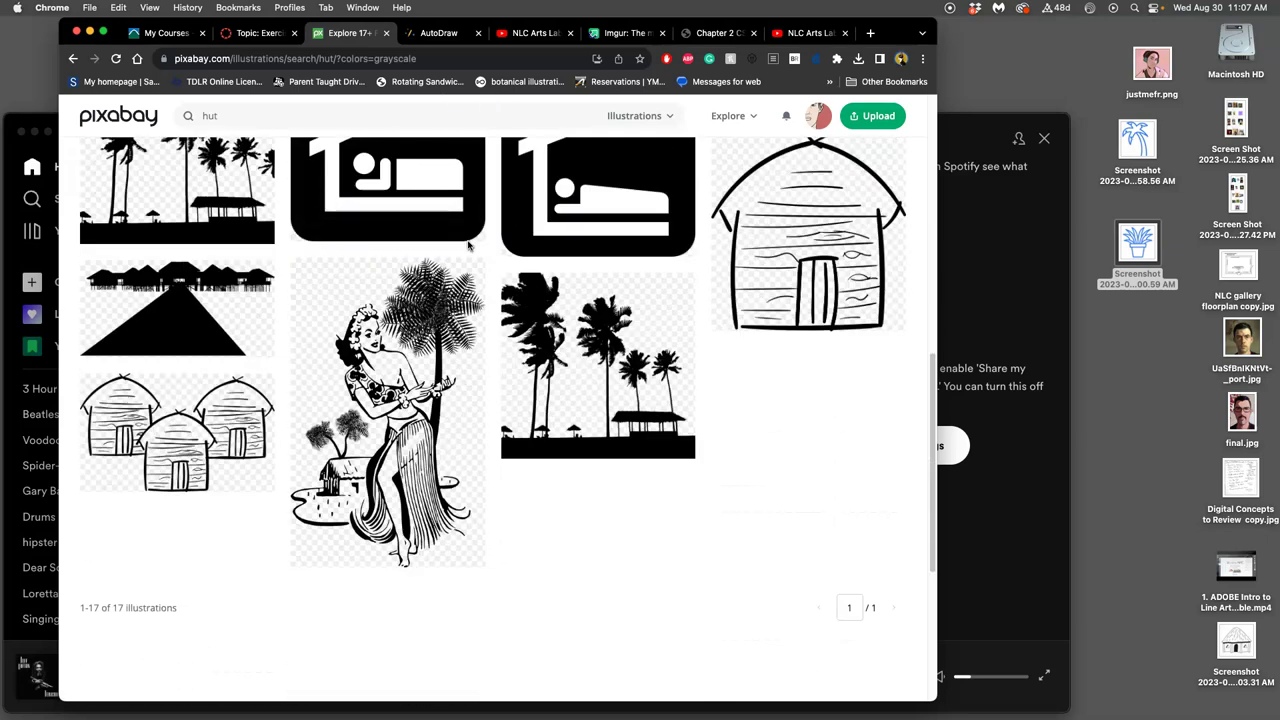
scroll(467, 247, up, 10)
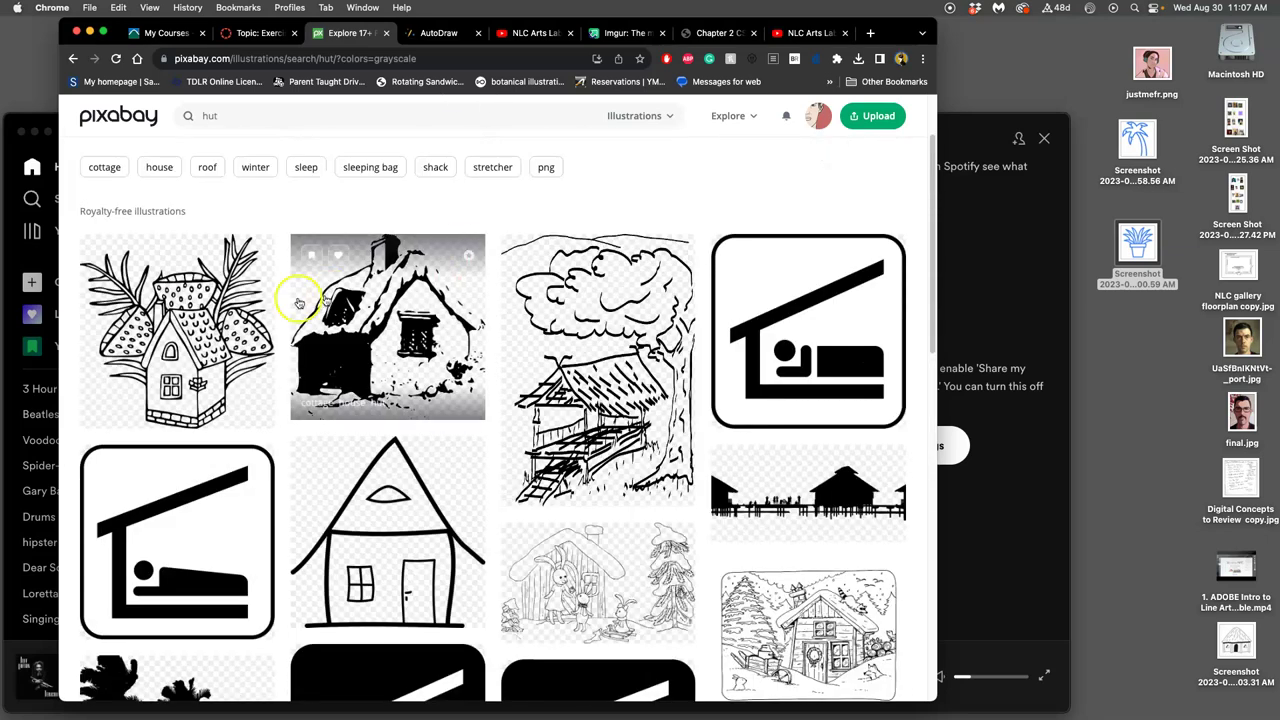
click(178, 320)
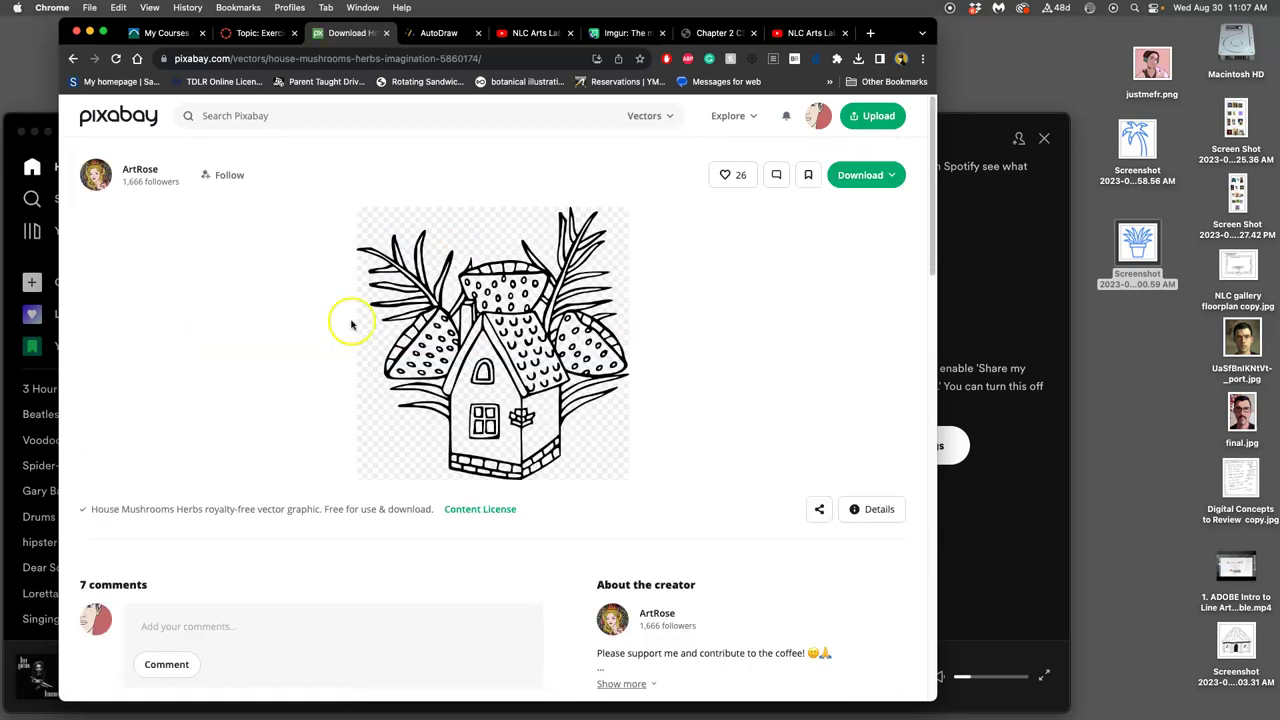
Select the 1919×1920 PNG download size for the House Mushrooms Herbs vector
click(895, 177)
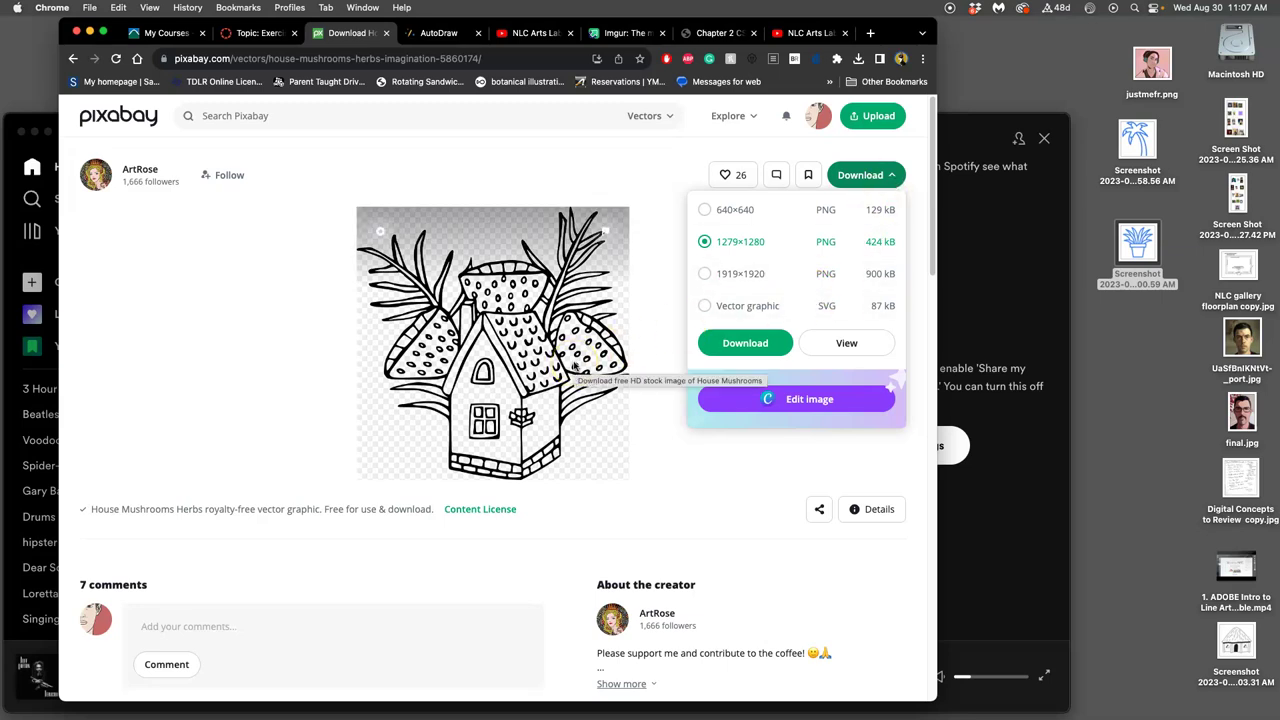
click(745, 305)
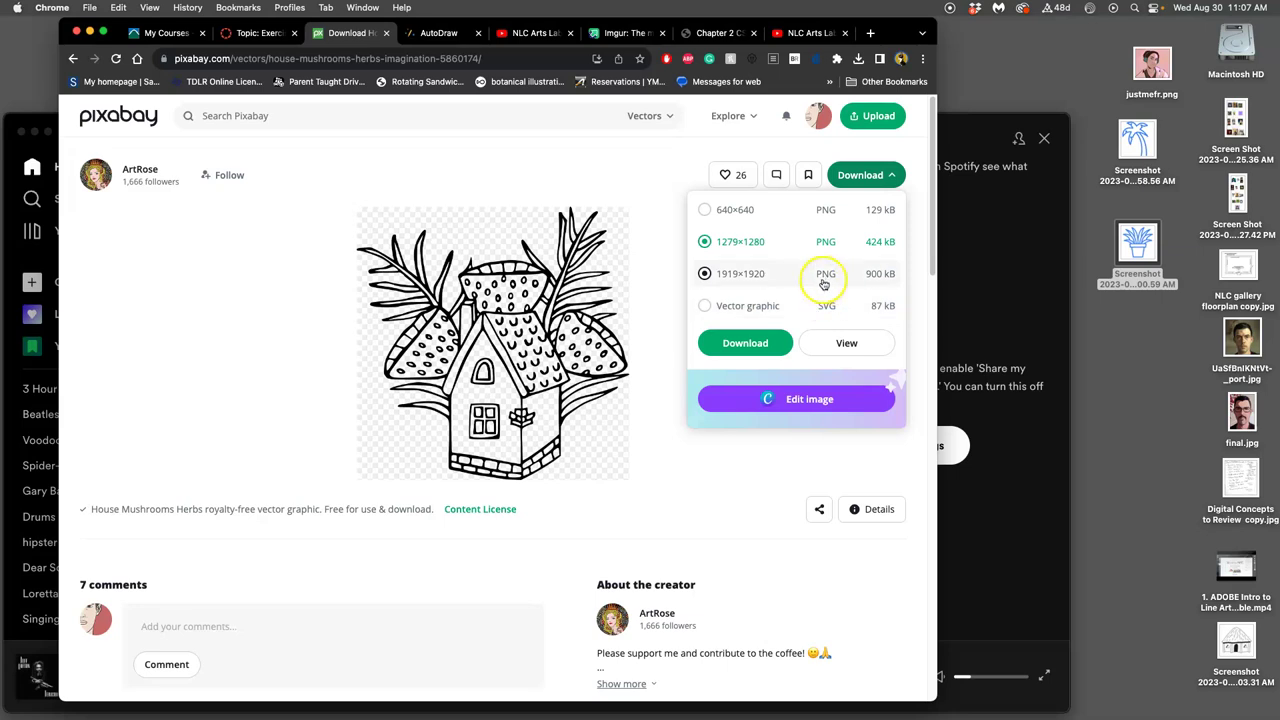
click(704, 274)
click(704, 274)
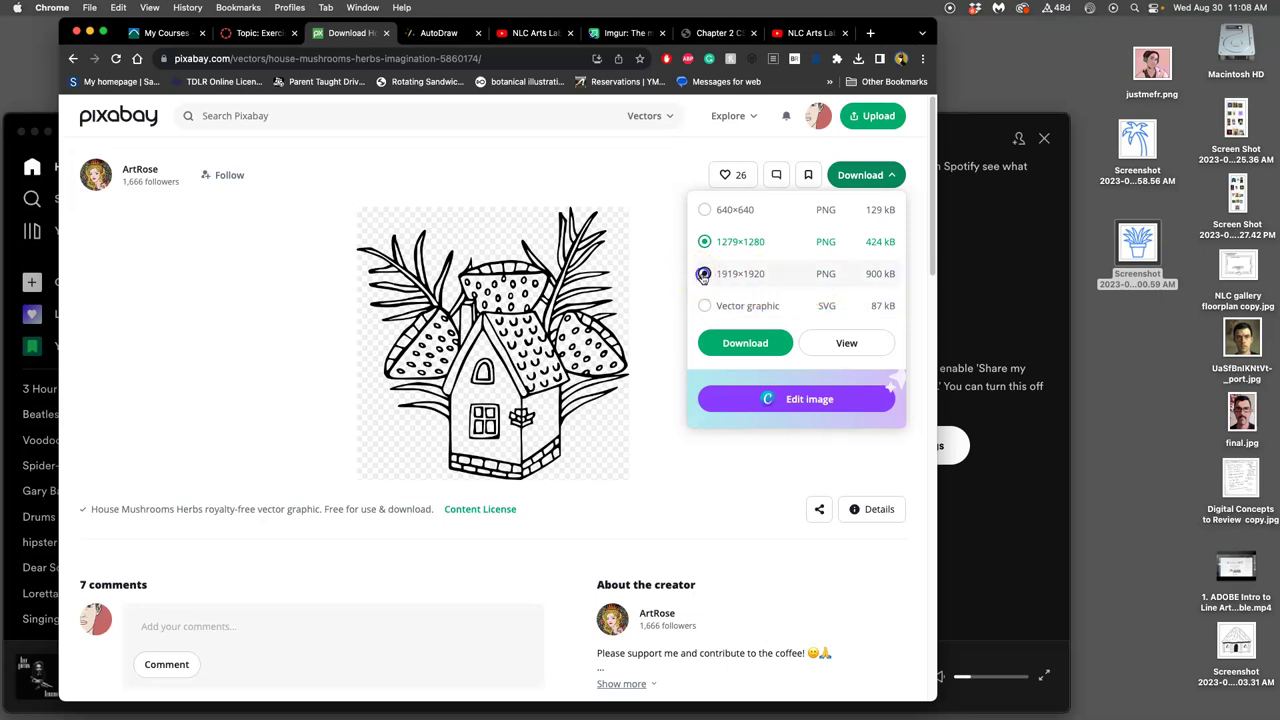